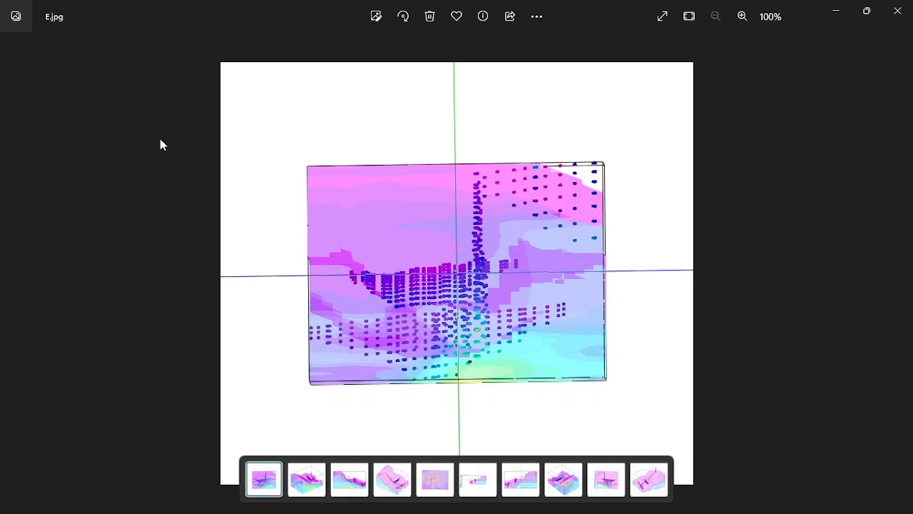
Look through the 3D model output images from E.jpg to W-S.jpg
key(Right)
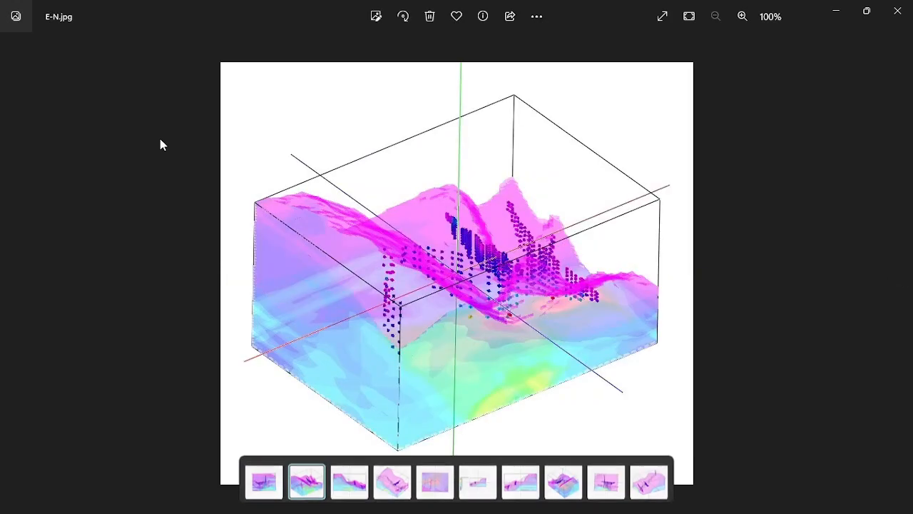
key(Right)
key(Right)
key(Right)
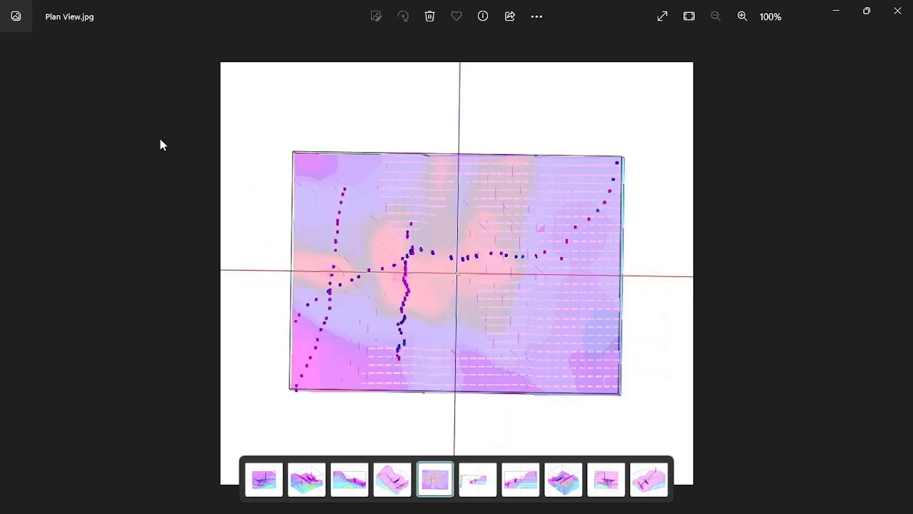
key(Right)
key(Right)
key(Right)
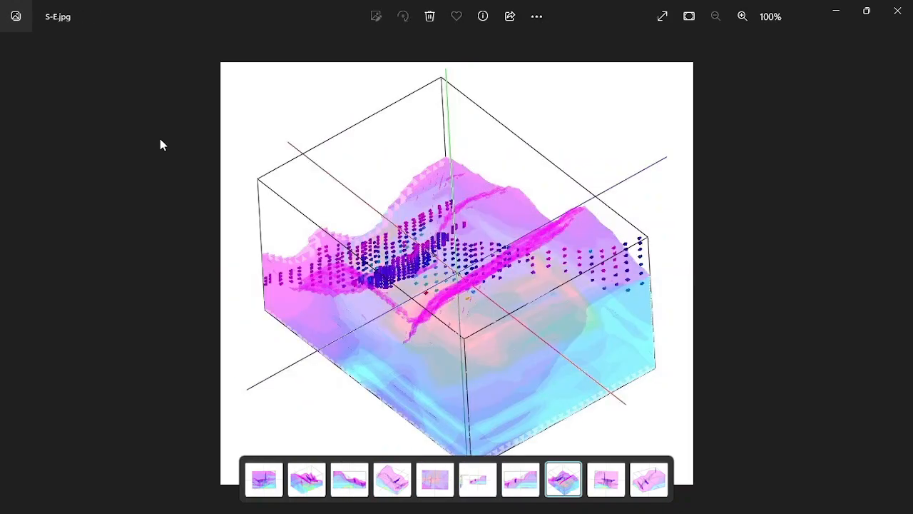
key(Right)
key(Right)
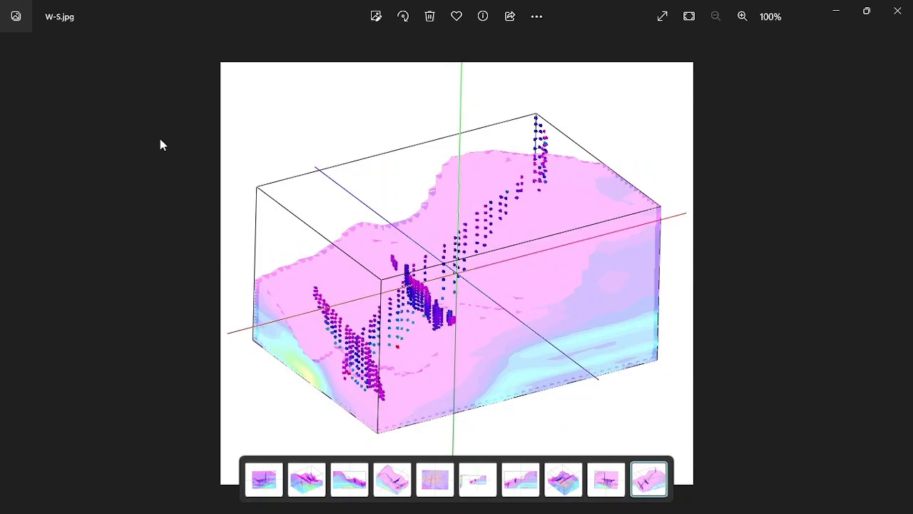
Go back to the first model image and view the images forward from there up to Plan View.jpg
key(Left)
key(Left)
key(Left)
key(Left)
key(Left)
key(Left)
key(Left)
key(Left)
key(Left)
key(Right)
key(Right)
key(Right)
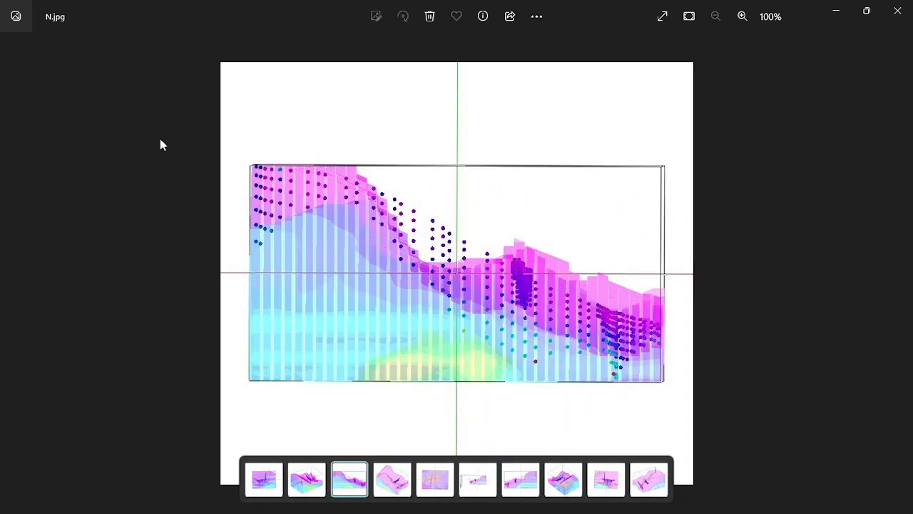
key(Right)
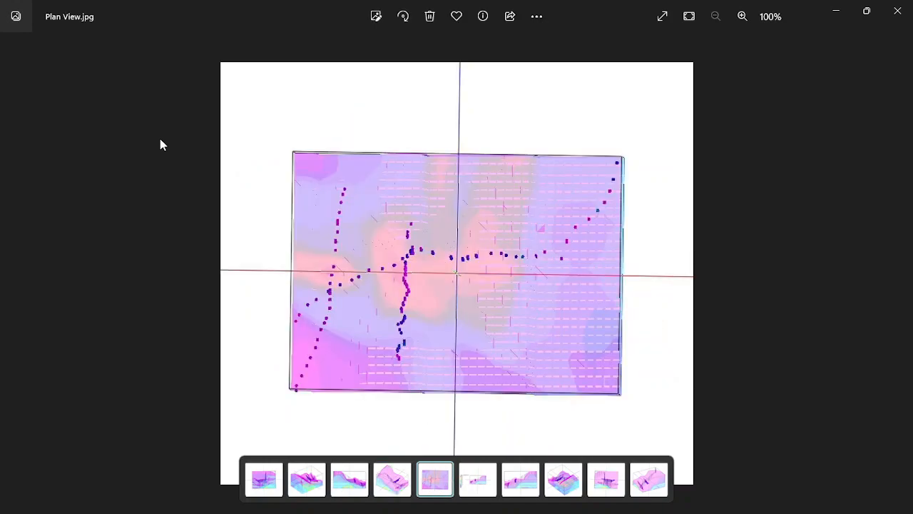
Review the S-E.jpg and S.jpg model images, ending on Plan View.jpg
key(Left)
key(Right)
key(Right)
key(Right)
key(Right)
key(Right)
key(Left)
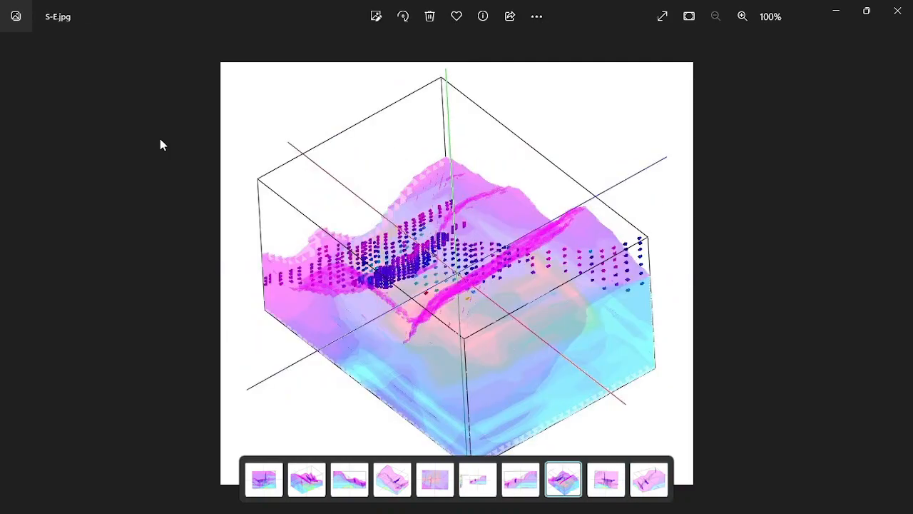
key(Left)
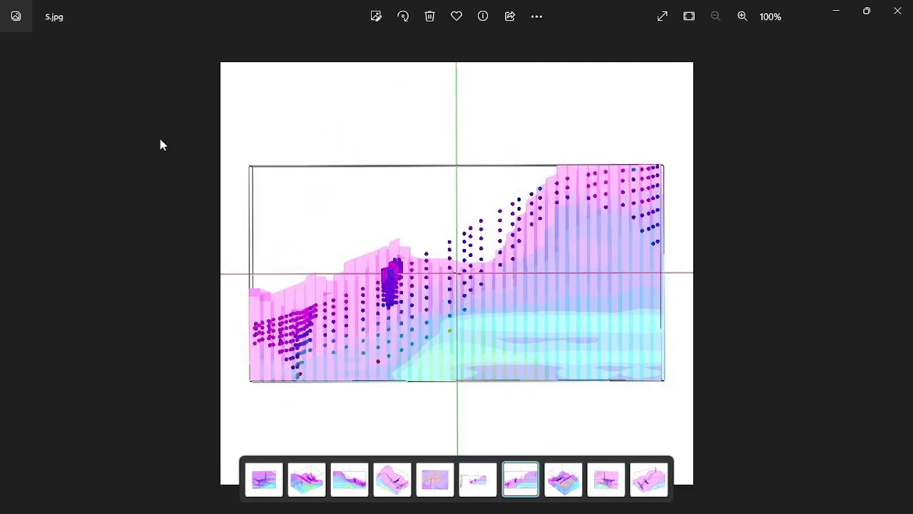
key(Left)
key(Left)
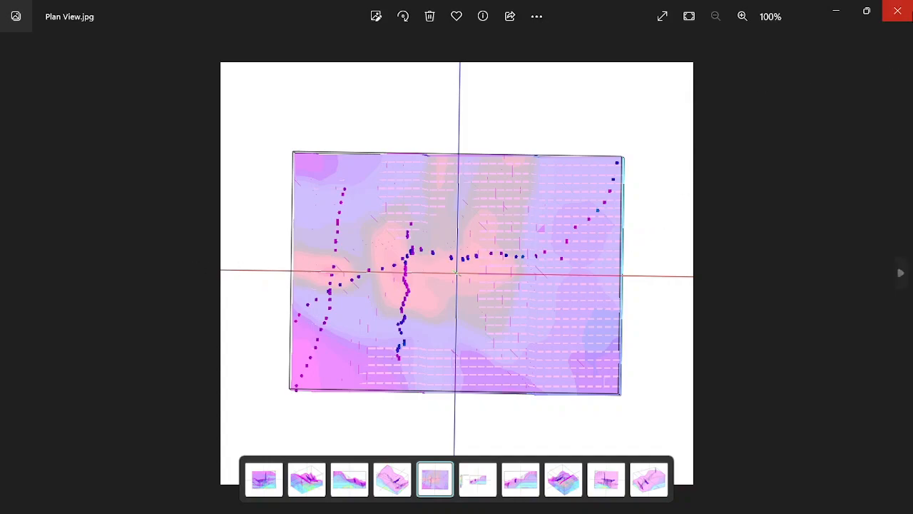
Switch to File Explorer and open the 8 (GENAP 22-23) BISMILLAH folder inside the student-number folder on drive D
click(848, 7)
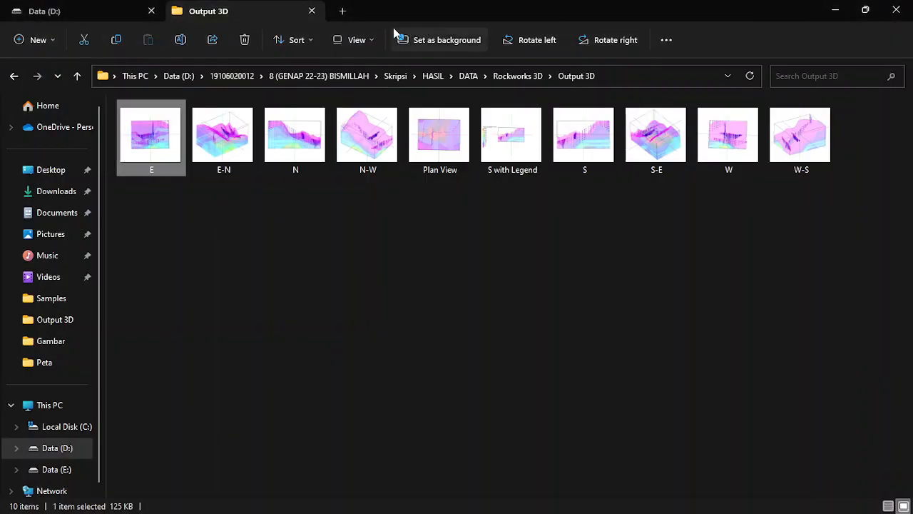
click(102, 8)
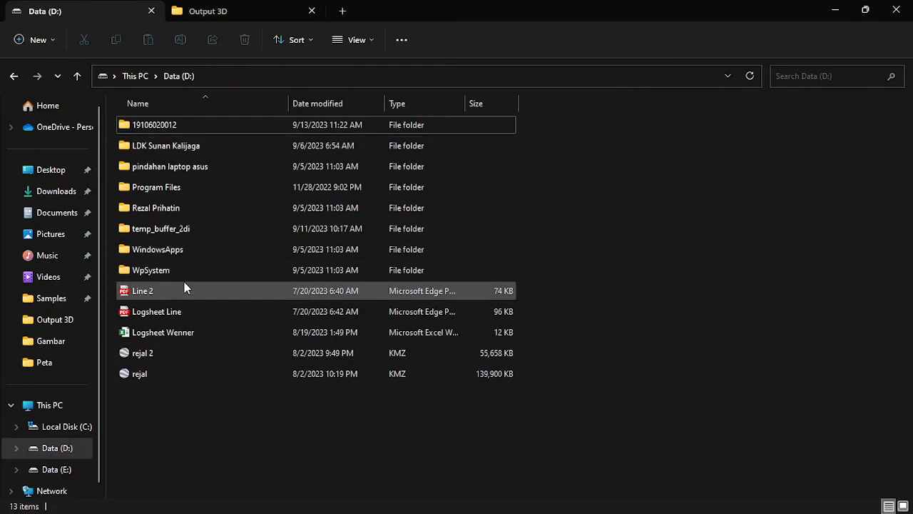
double_click(154, 126)
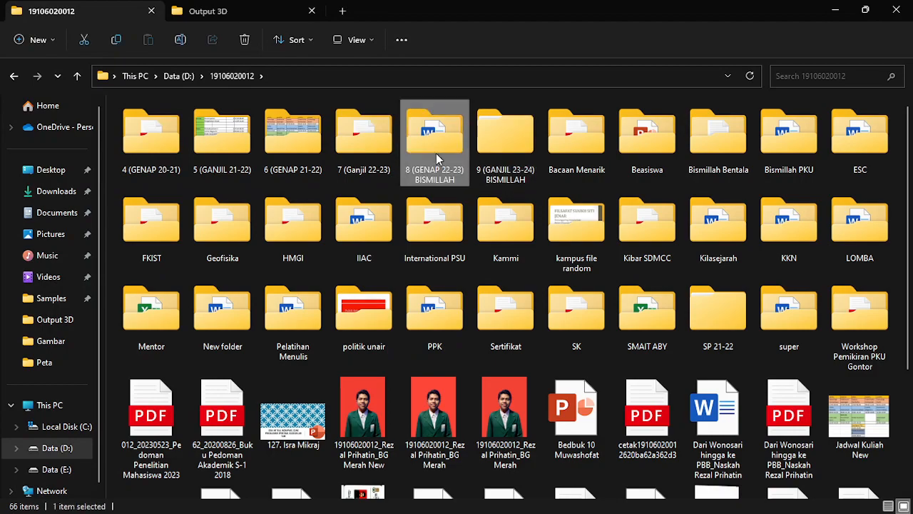
double_click(433, 155)
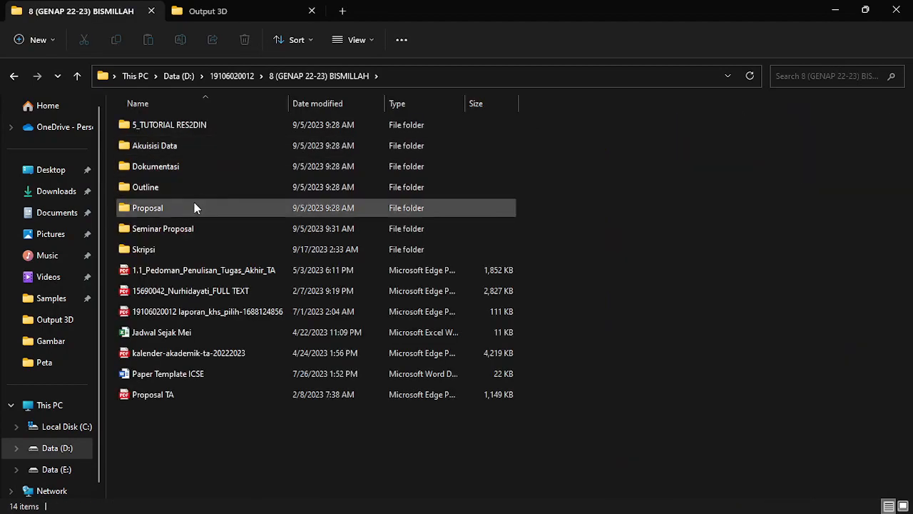
mouse_move(196, 204)
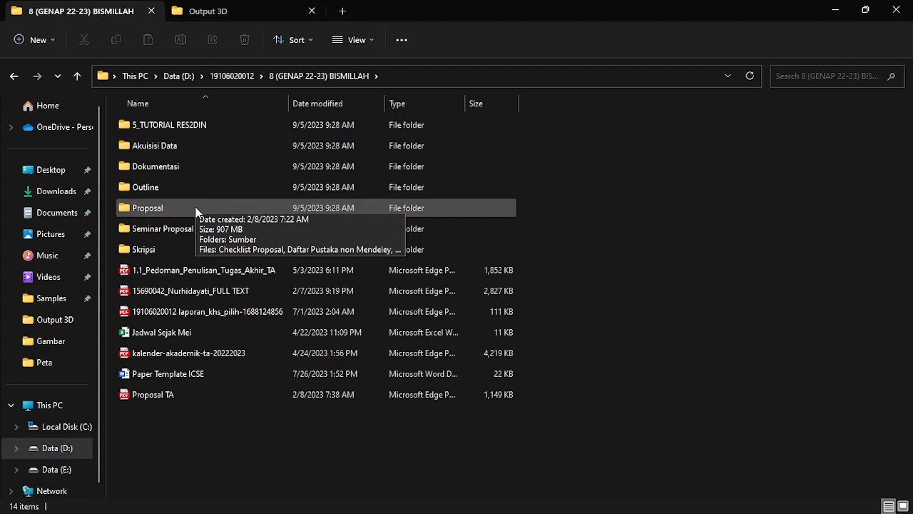
mouse_move(200, 153)
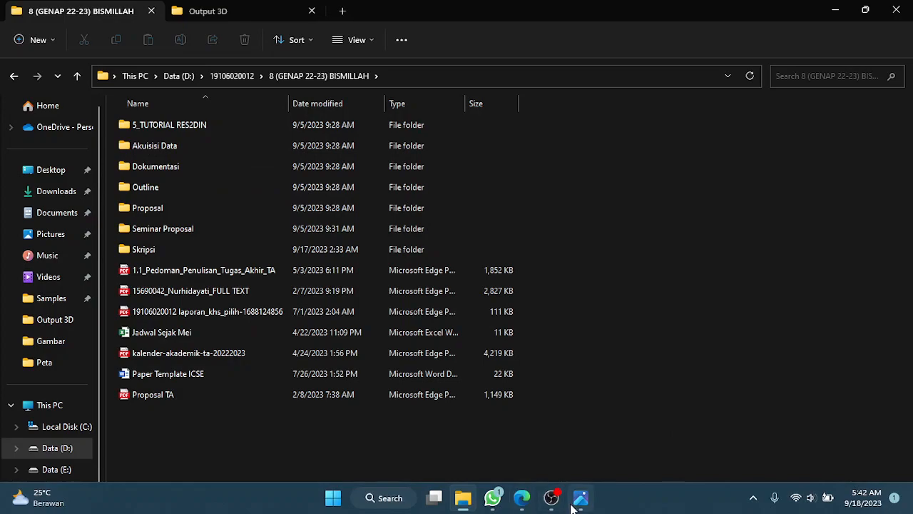
Switch back to Photos and view the N-W.jpg and N.jpg model images
click(581, 497)
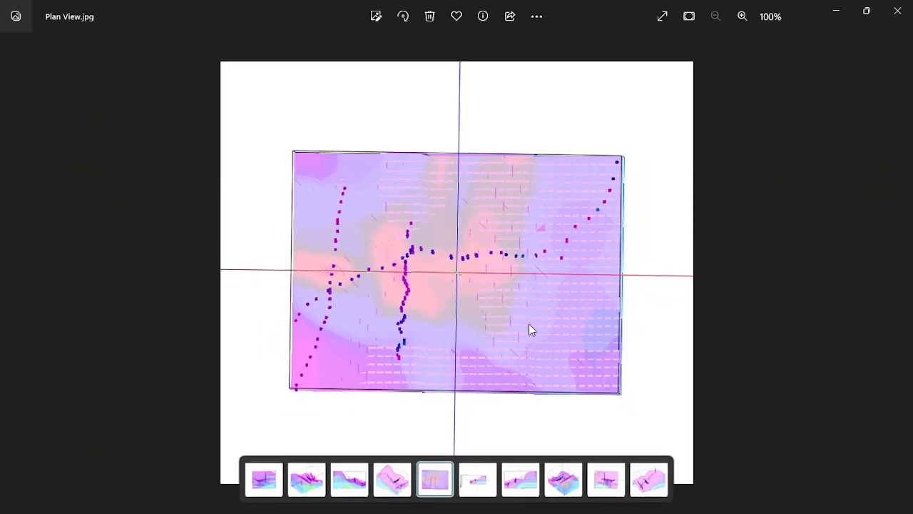
key(Left)
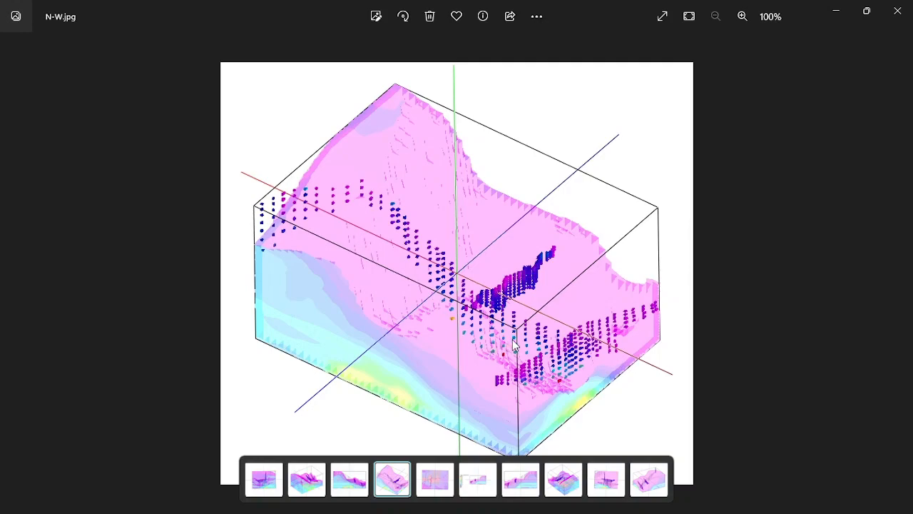
key(Left)
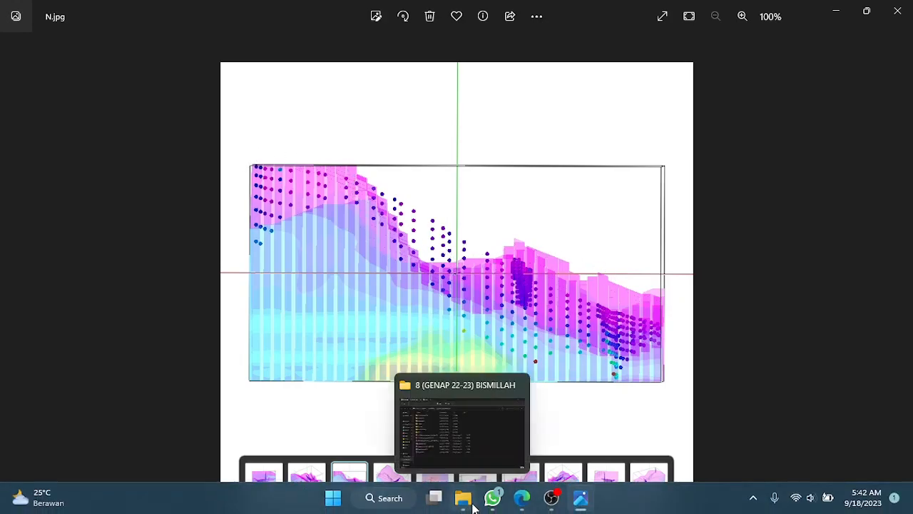
Switch to File Explorer and open the Rockworks 3D folder under Skripsi, HASIL, DATA
click(473, 505)
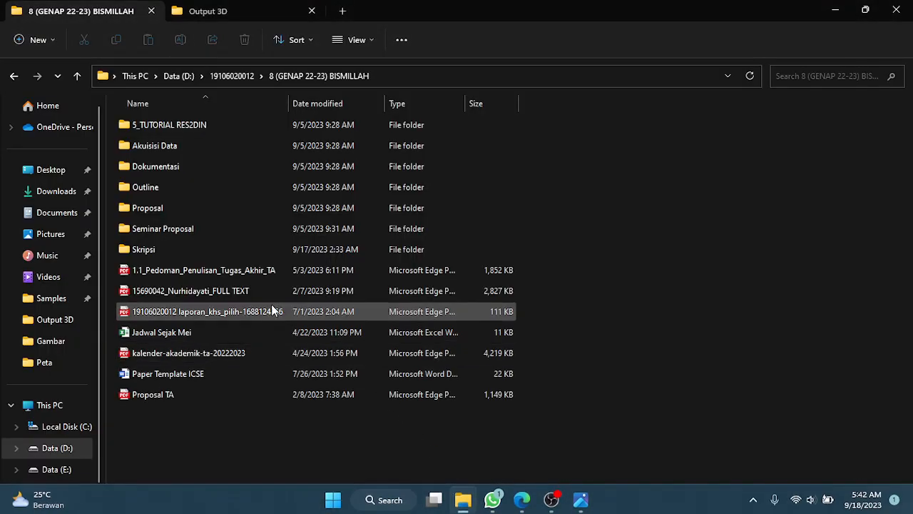
double_click(197, 248)
click(162, 126)
double_click(162, 126)
double_click(164, 127)
click(168, 173)
double_click(168, 173)
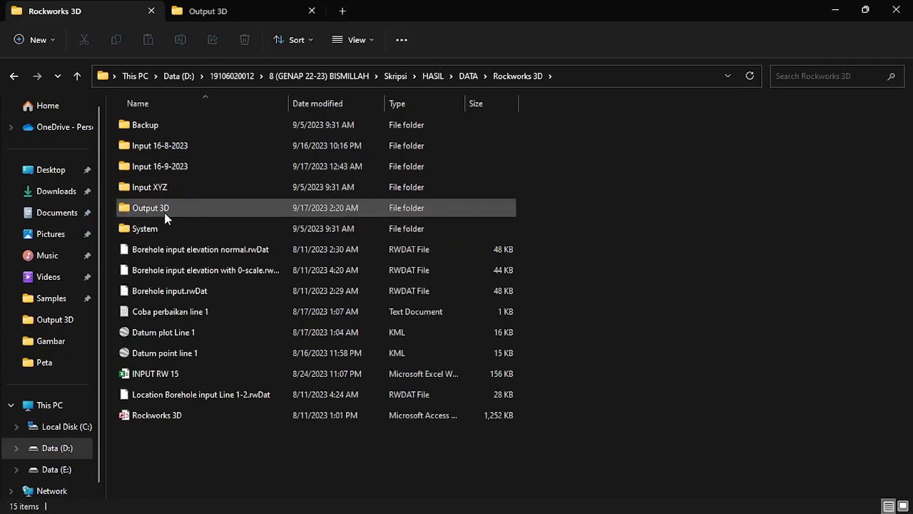
mouse_move(378, 512)
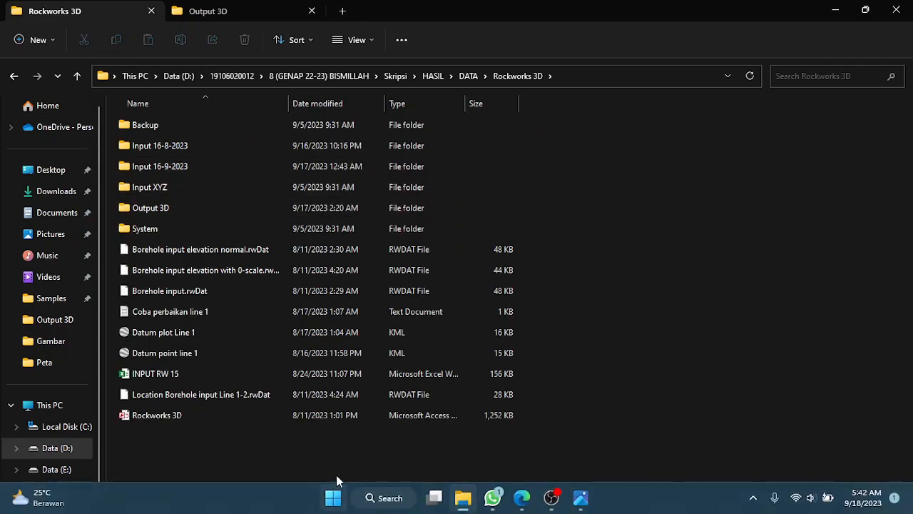
Open the Skripsi 16-9-23 workbook from the Input 16-9-2023 folder and look over its Upper Surface sheet
double_click(186, 167)
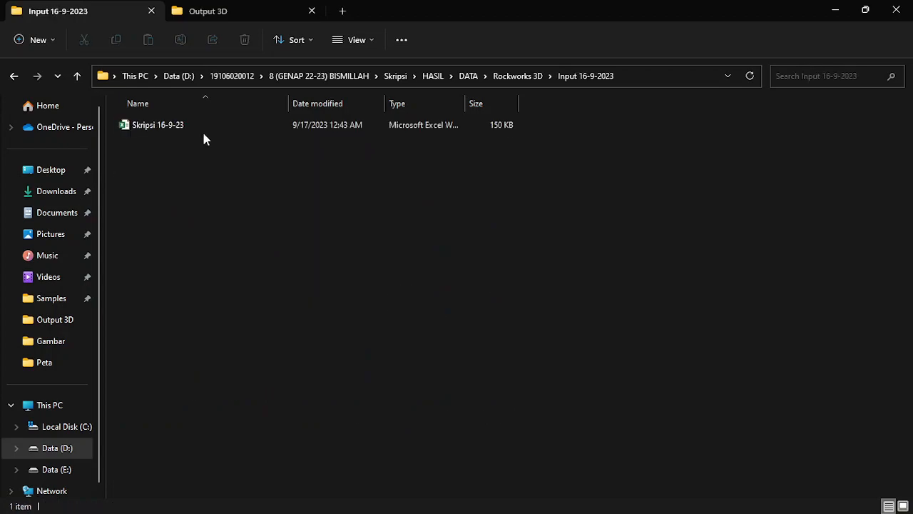
double_click(228, 127)
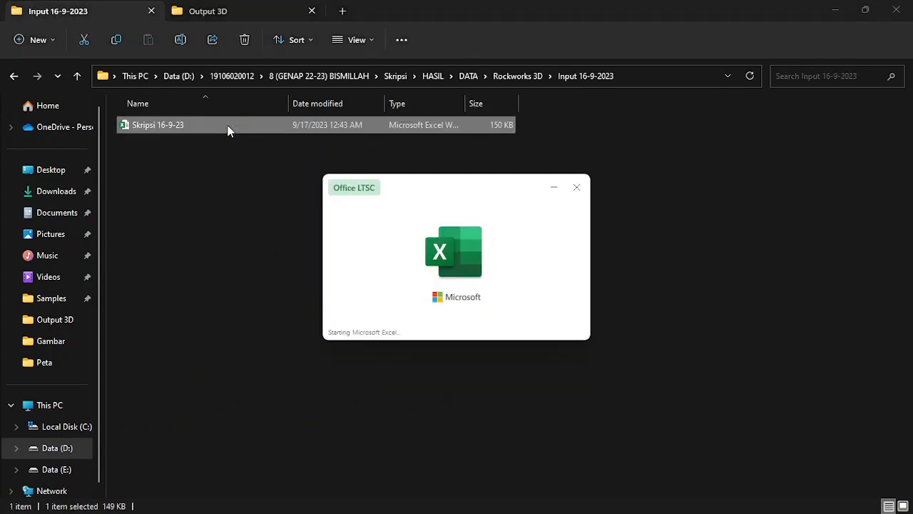
scroll(193, 292, down, 5)
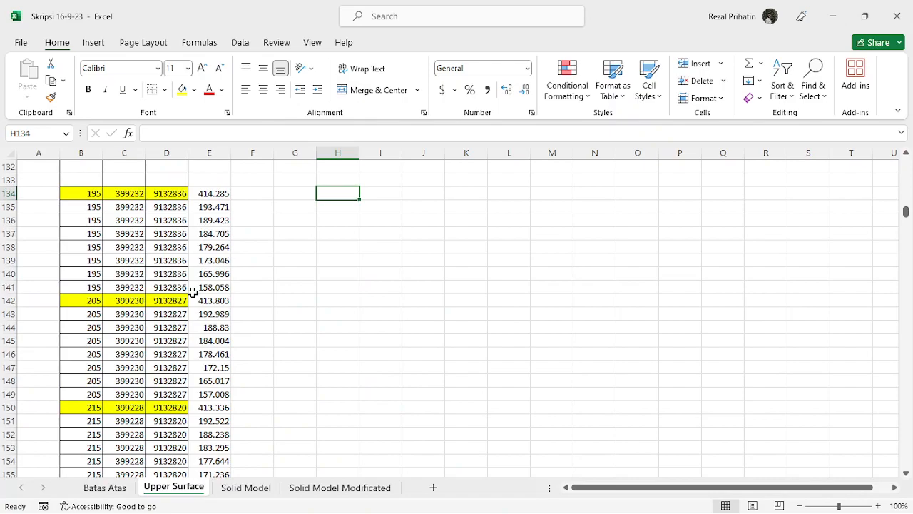
scroll(205, 272, up, 5)
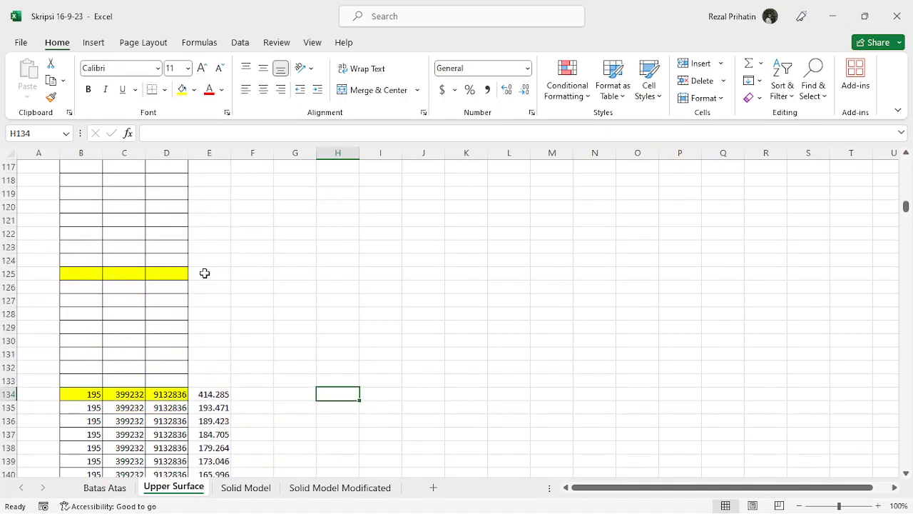
Examine the data rows of the Solid Model sheet in columns B to F
click(242, 488)
scroll(181, 321, up, 20)
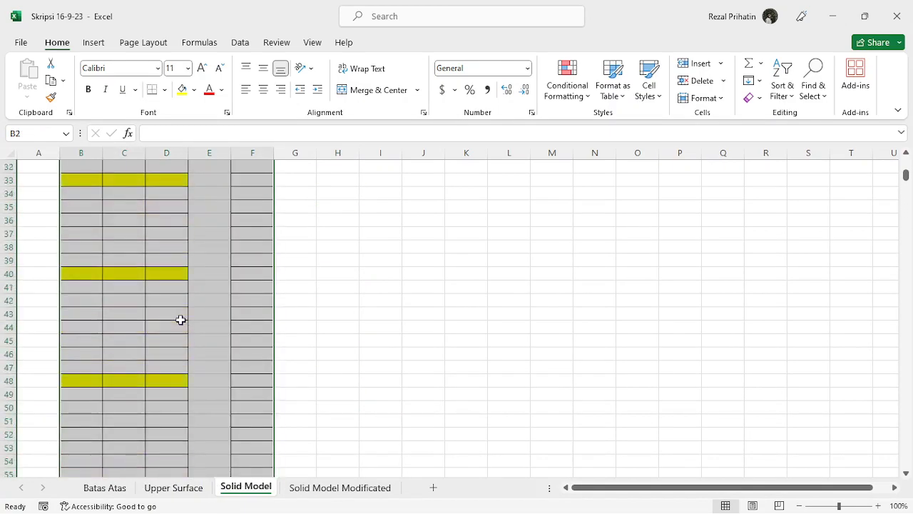
scroll(181, 319, up, 10)
scroll(180, 320, down, 20)
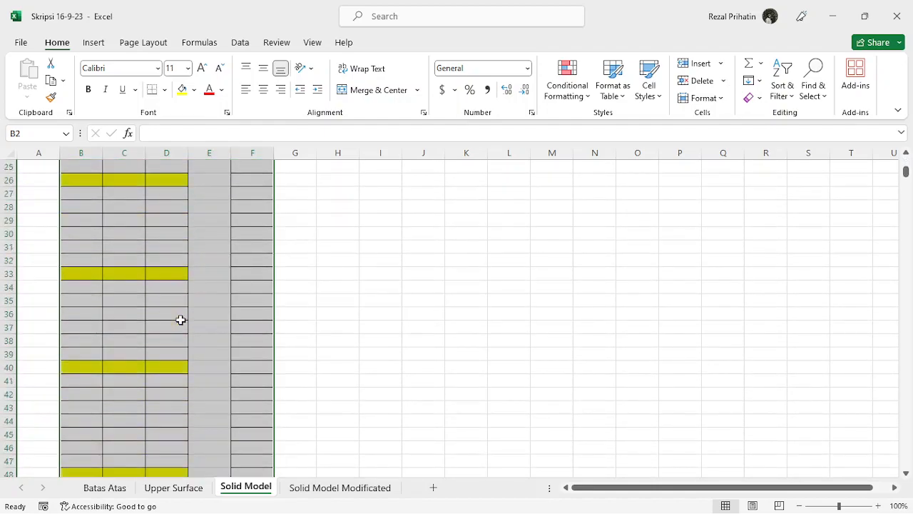
scroll(180, 319, down, 20)
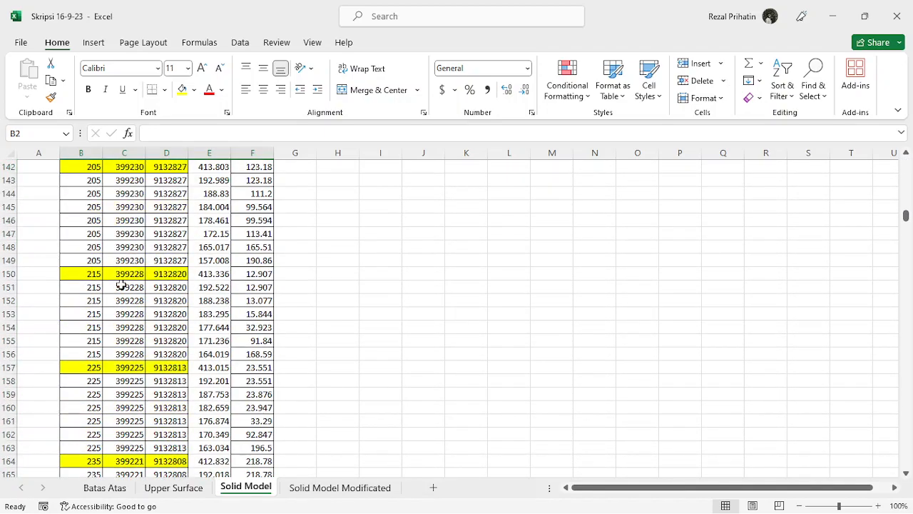
scroll(126, 288, up, 3)
scroll(107, 228, up, 20)
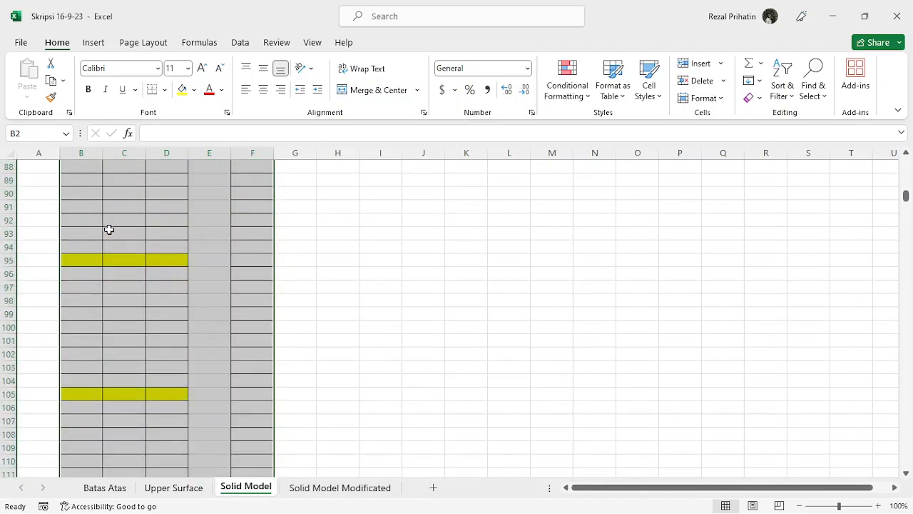
scroll(109, 231, up, 5)
scroll(108, 231, down, 9)
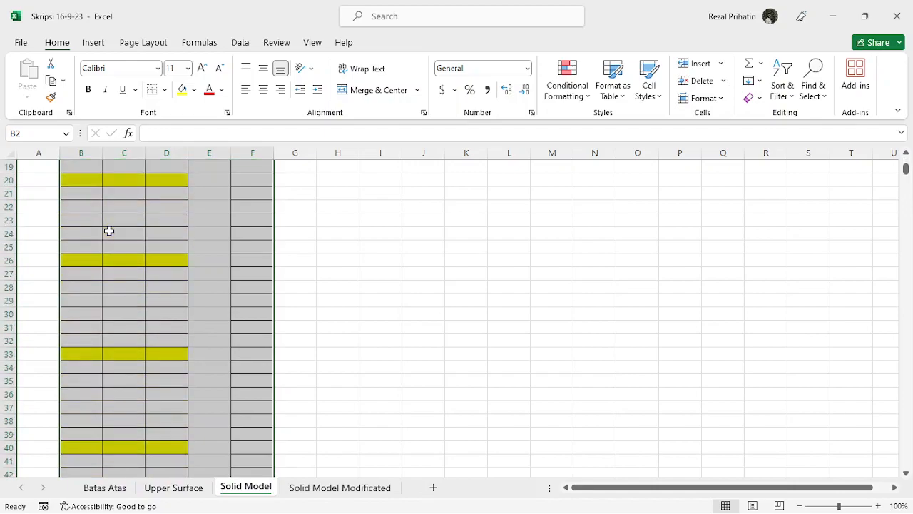
Enter the column headers Datum Point, X, Y, Z and Res in cells B132 to F132 of the Solid Model sheet
scroll(109, 241, down, 20)
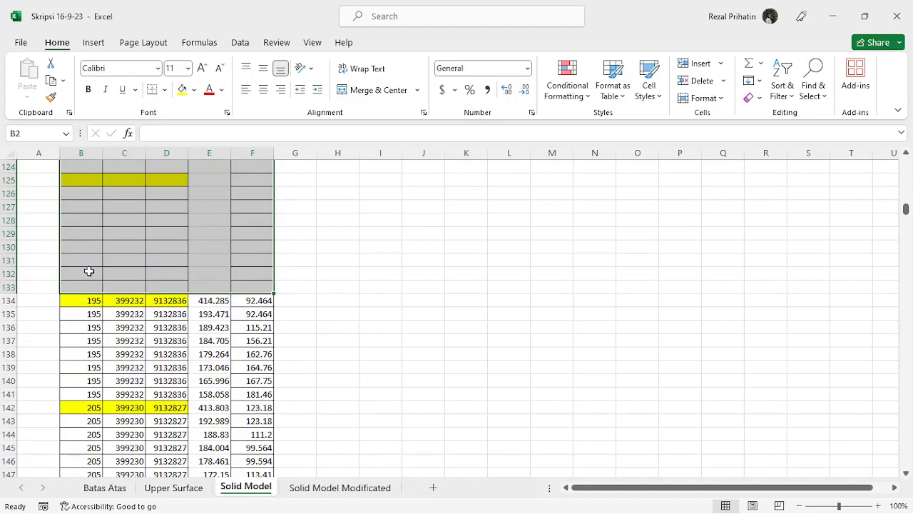
click(89, 272)
text(Datum Point)
key(Tab)
text(X)
key(Tab)
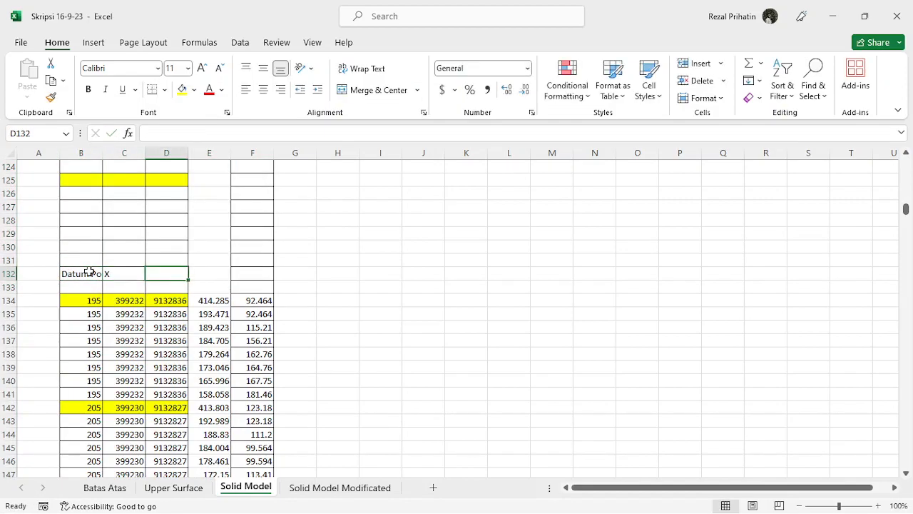
text(Y)
key(Tab)
text(Z)
key(Tab)
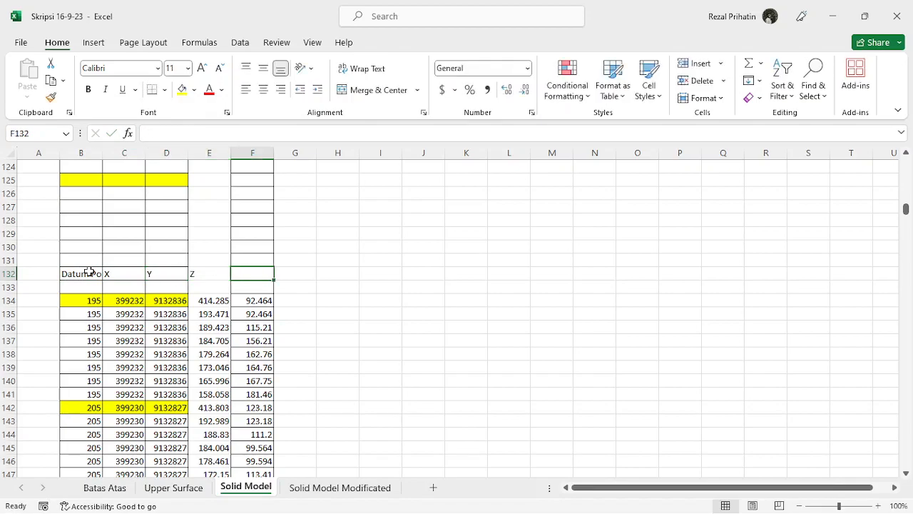
text(Res)
key(Return)
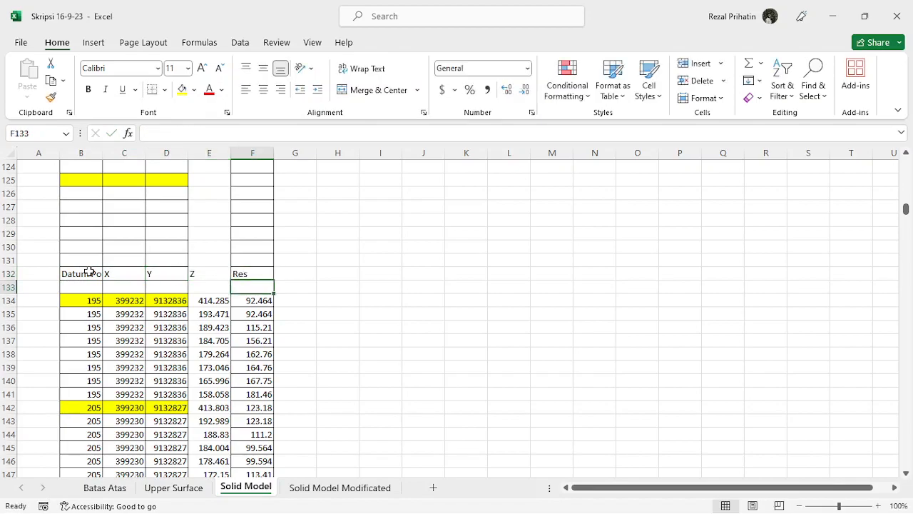
Check the X, Y, Z and Res header cells in row 132 one by one
click(119, 273)
click(161, 274)
click(211, 276)
click(237, 274)
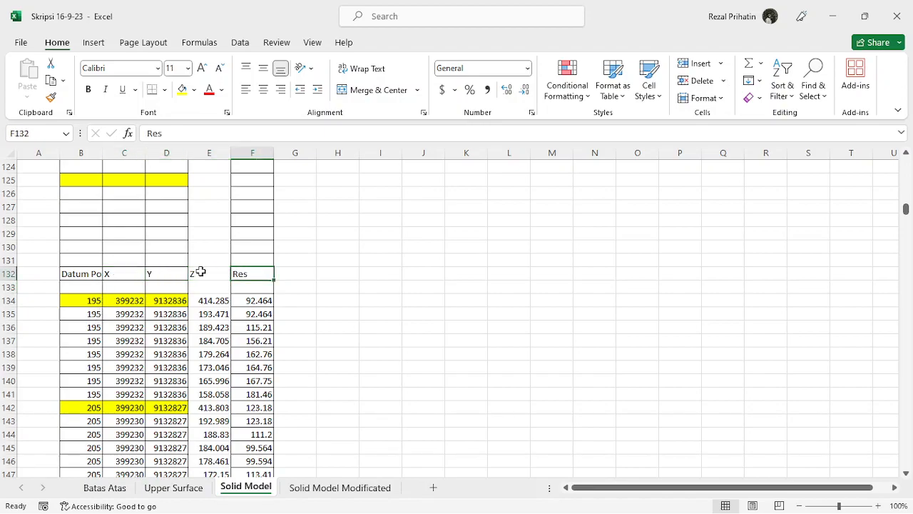
click(128, 274)
click(176, 274)
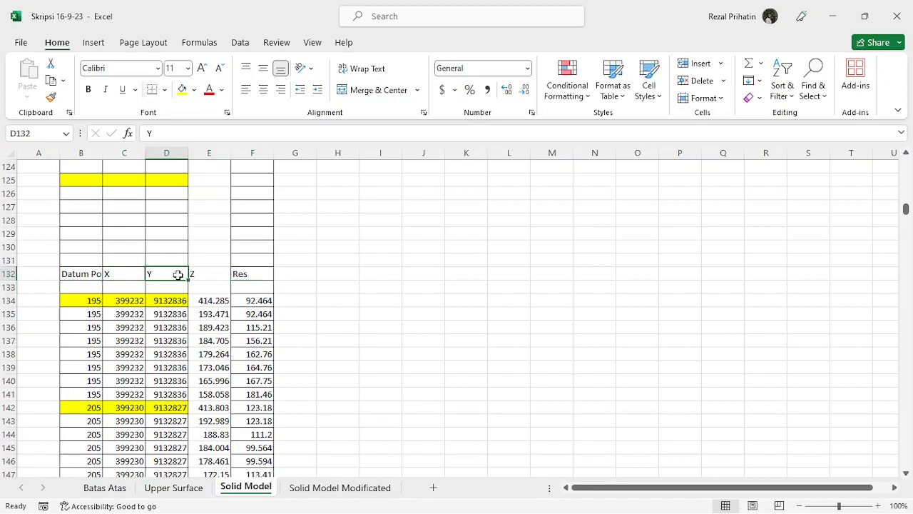
scroll(189, 286, down, 3)
scroll(189, 293, up, 3)
Start RockWorks/15 with the RockWorks Trialware license and dismiss the version-check warning
mouse_move(410, 503)
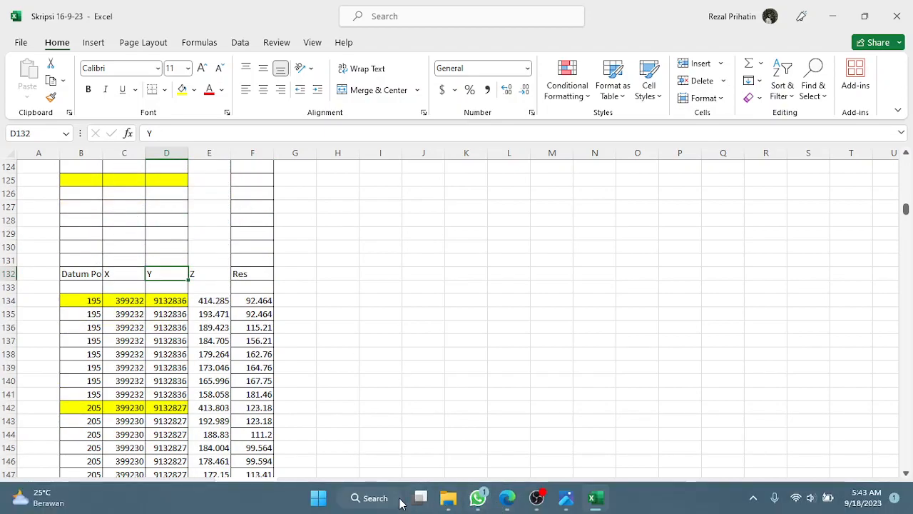
click(319, 498)
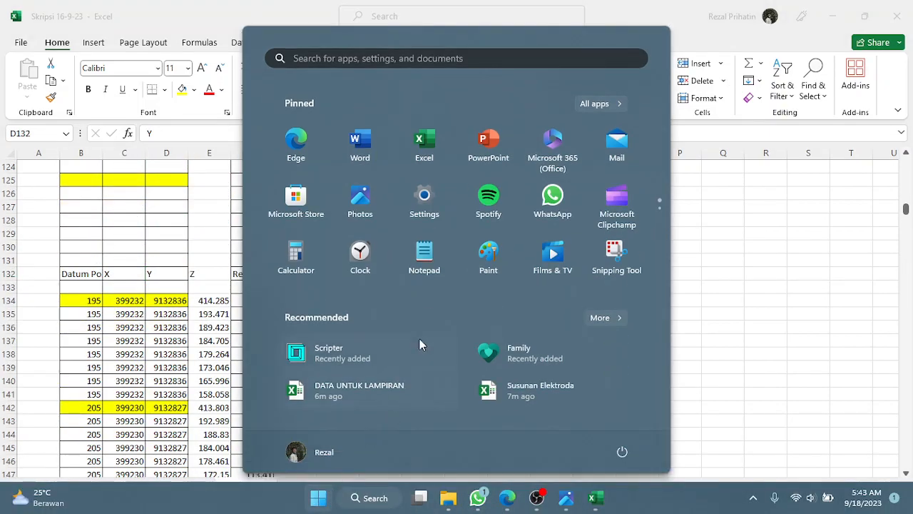
scroll(457, 197, down, 1)
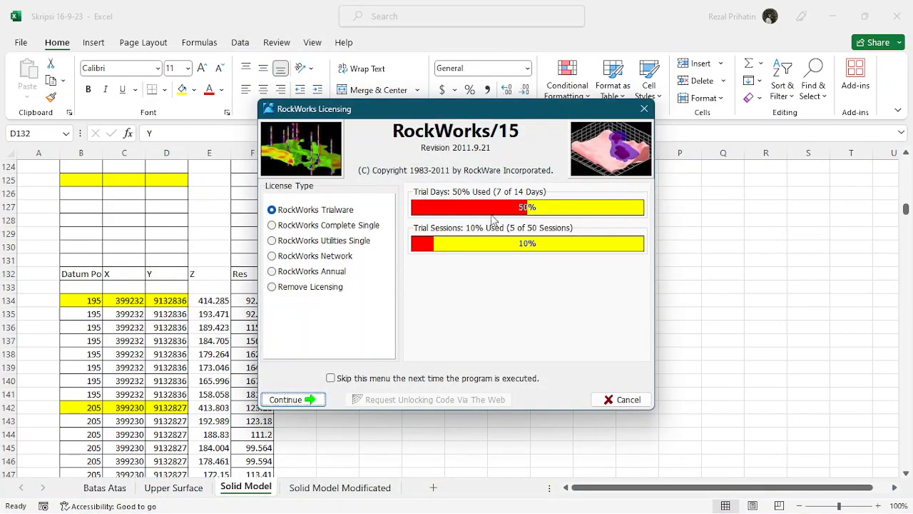
click(292, 399)
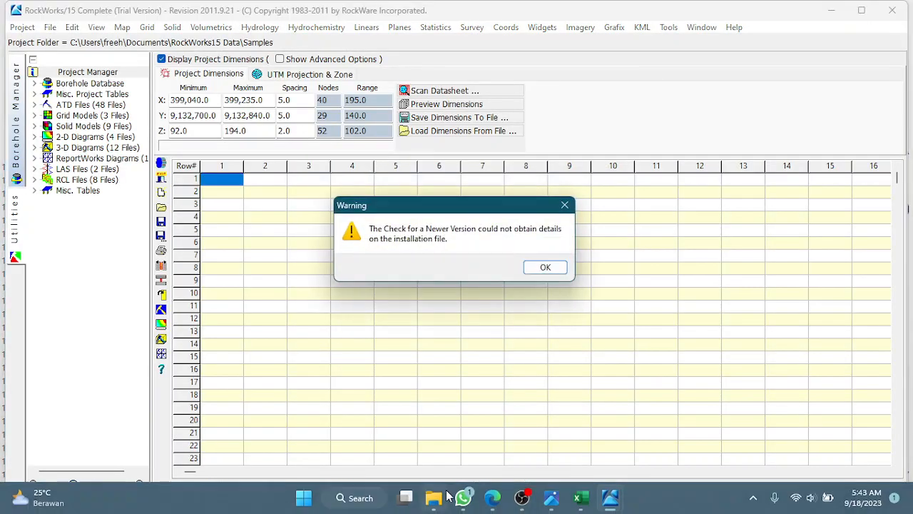
click(546, 266)
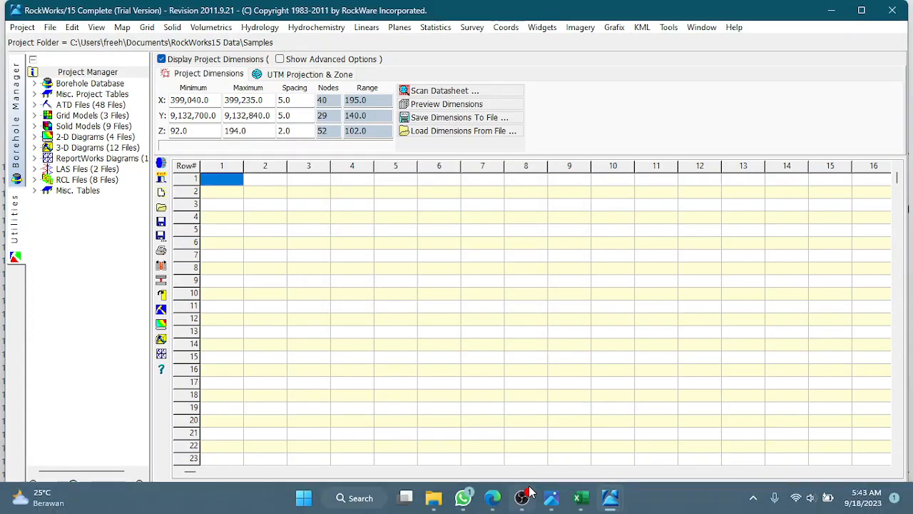
Switch back to Excel and examine the Solid Model data rows from B134 downward
click(581, 498)
click(74, 302)
scroll(121, 300, down, 20)
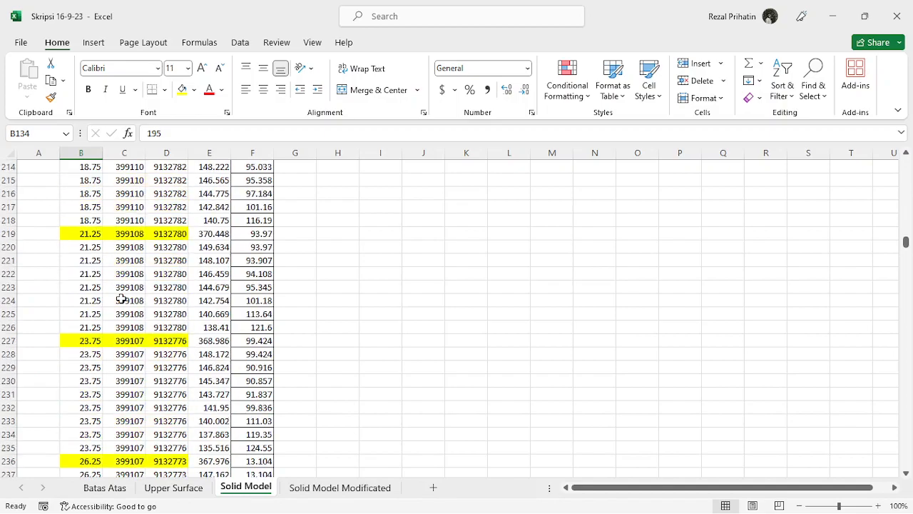
scroll(121, 300, down, 20)
scroll(121, 300, down, 20)
scroll(121, 300, down, 20)
scroll(121, 299, up, 20)
scroll(121, 289, up, 20)
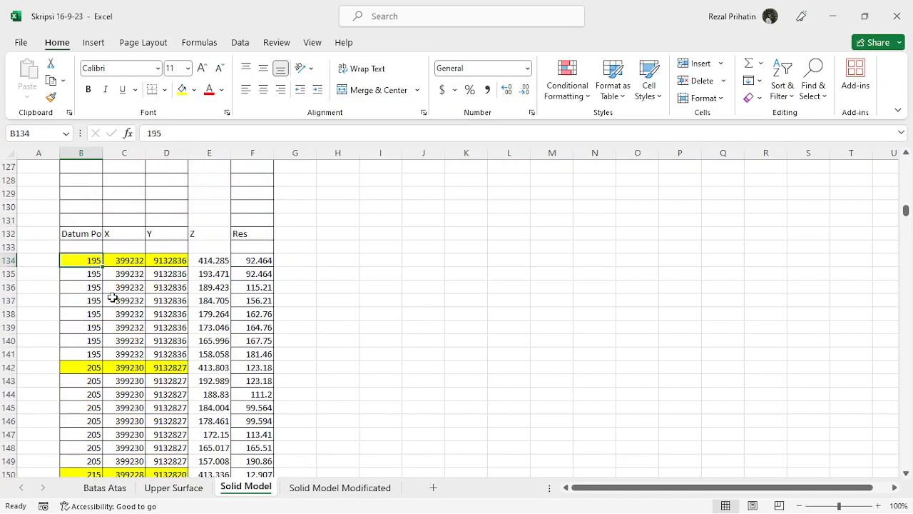
Label the starting rows of the first two survey lines in column A as Line 1 (cell A134) and Line 2
click(47, 343)
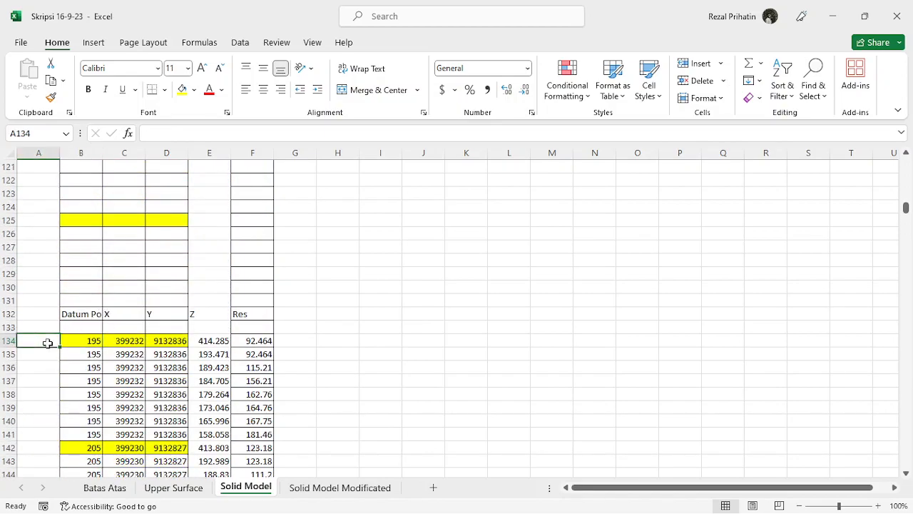
text(Line 2)
key(Return)
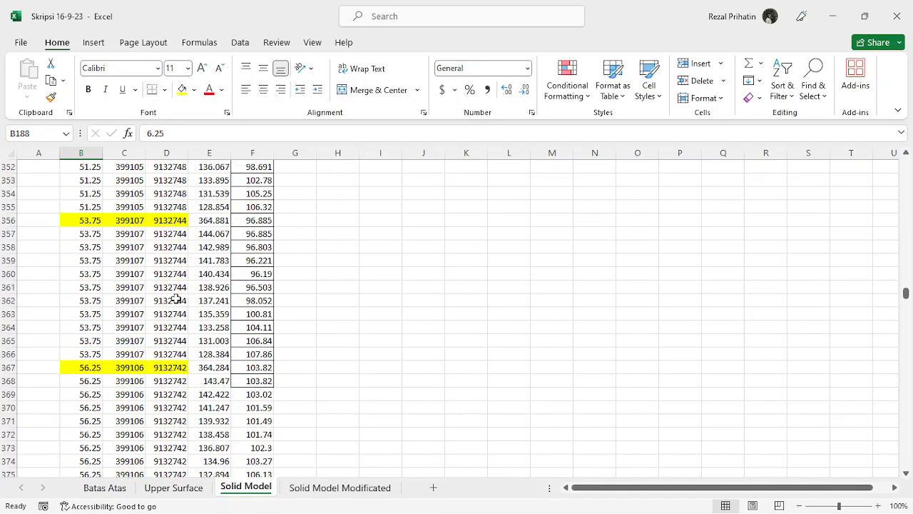
Look through the Line 3 and Line 4 data down to the final rows of the Solid Model sheet
scroll(71, 286, down, 20)
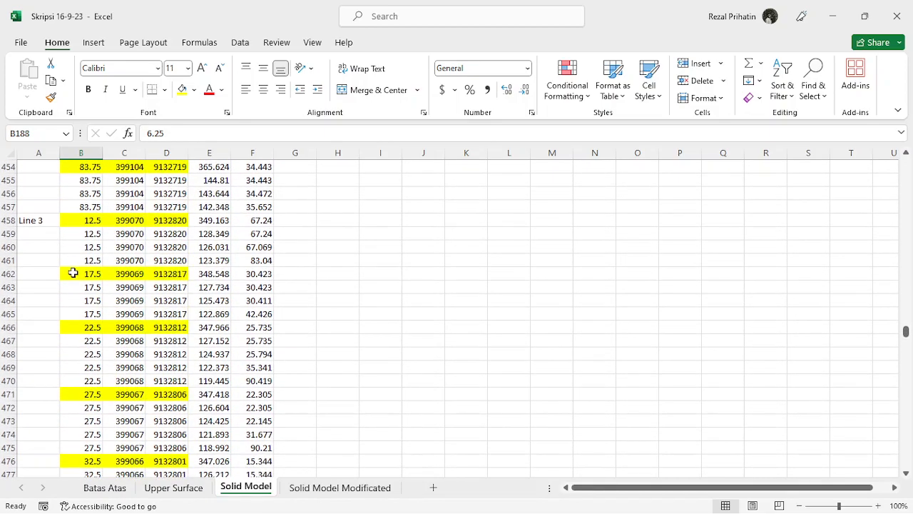
scroll(71, 294, down, 20)
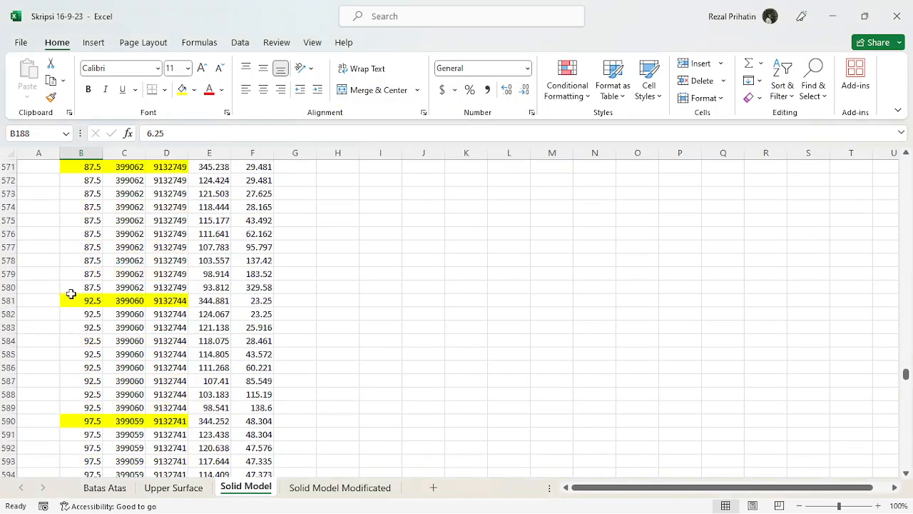
scroll(71, 294, down, 6)
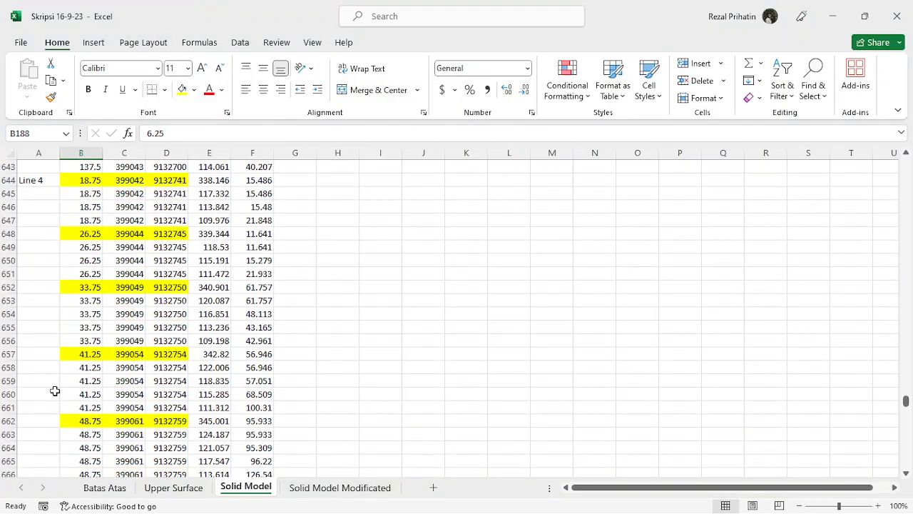
scroll(168, 352, down, 20)
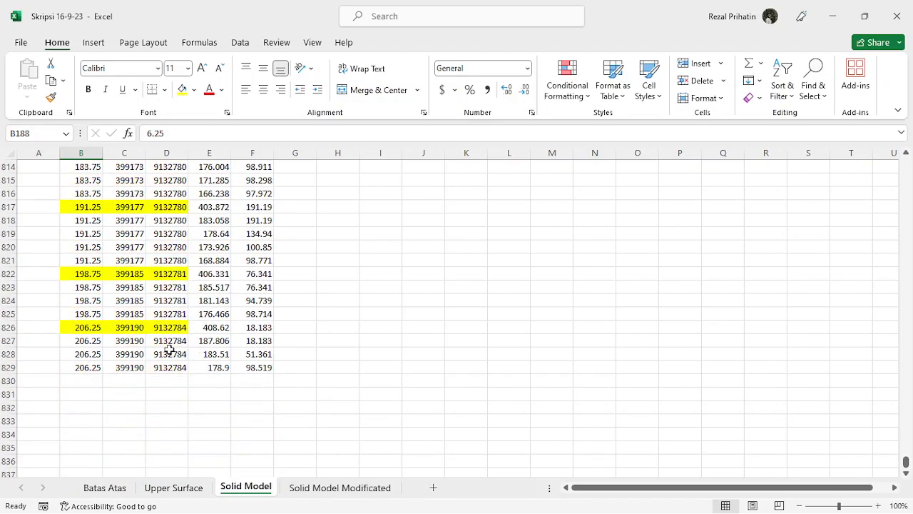
click(84, 234)
click(131, 223)
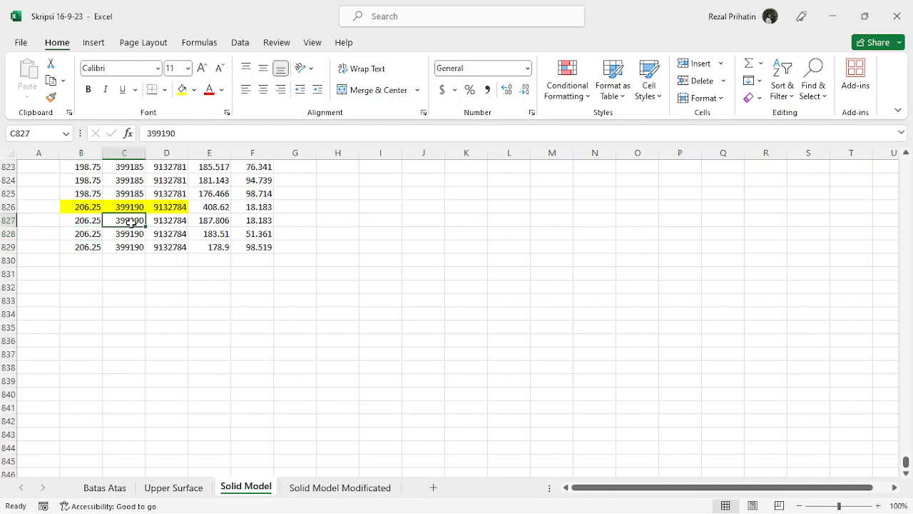
click(222, 221)
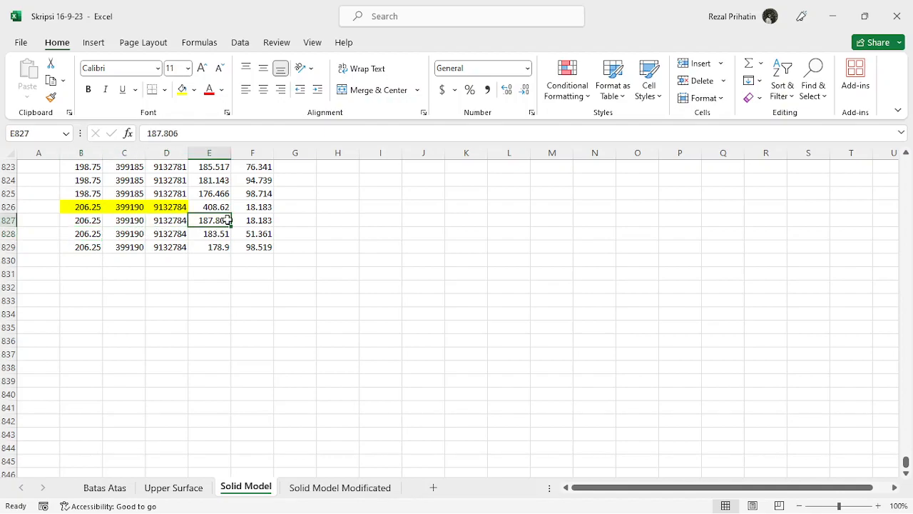
Copy the whole data block B134:F829 of the Solid Model sheet, without the header row
click(263, 247)
scroll(265, 250, up, 19)
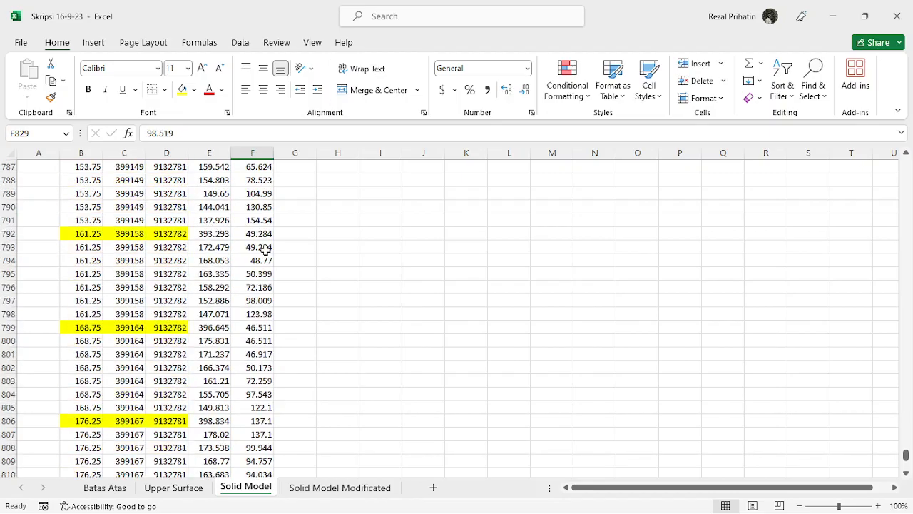
scroll(265, 250, up, 7)
drag(907, 444, 908, 212)
shift+click(91, 178)
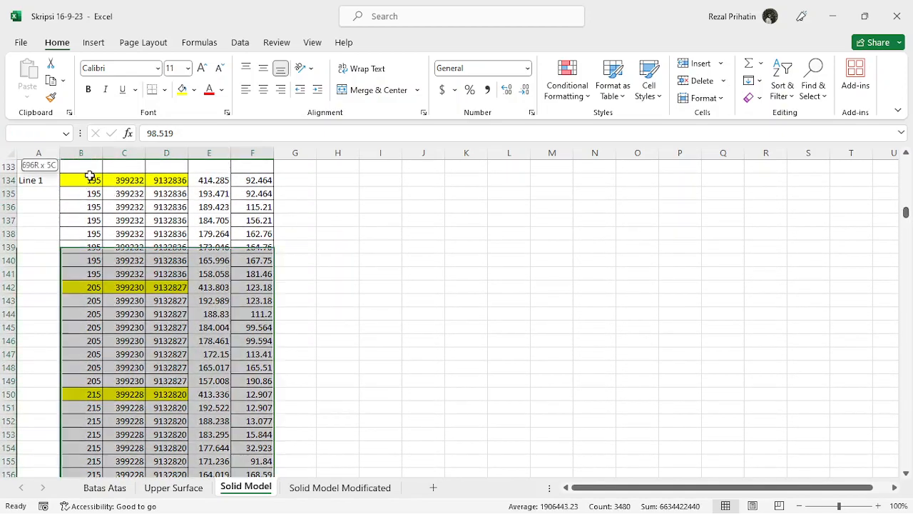
key(ctrl+c)
Switch to RockWorks and paste the copied data into the datasheet from row 1 of column 1
mouse_move(618, 502)
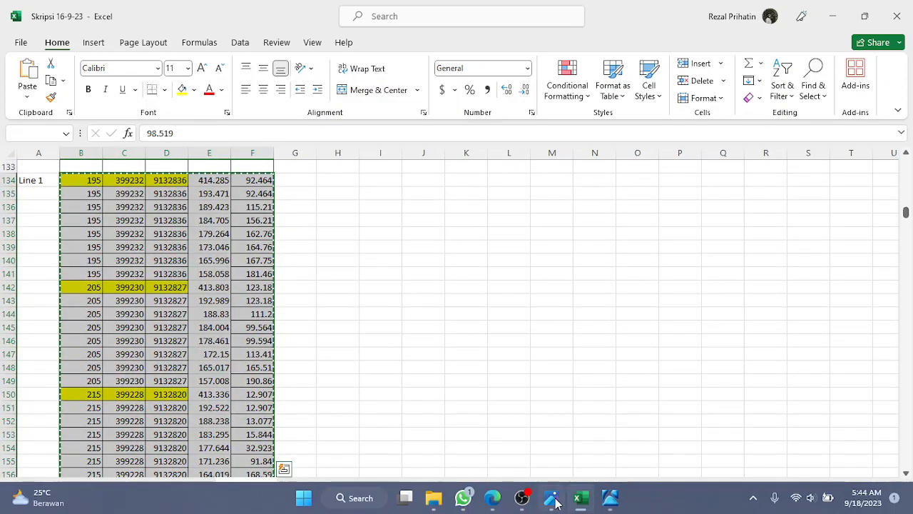
click(599, 457)
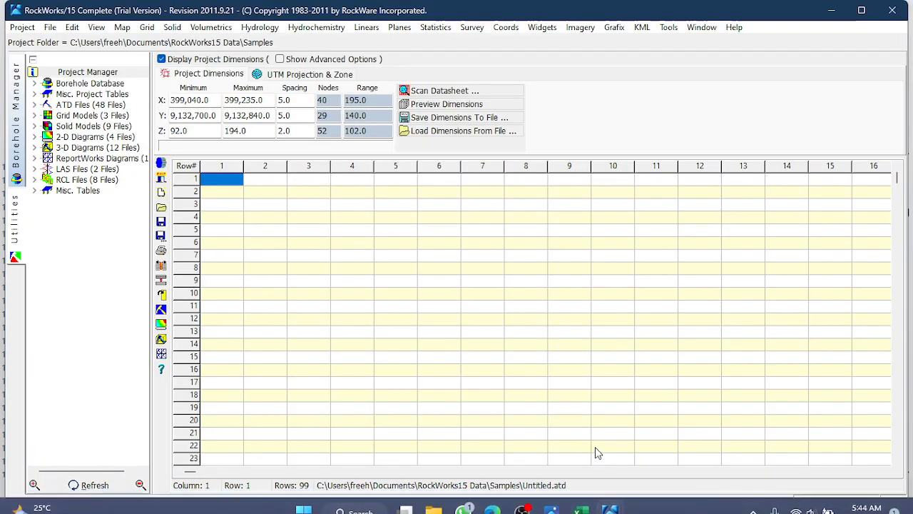
right_click(215, 192)
click(249, 210)
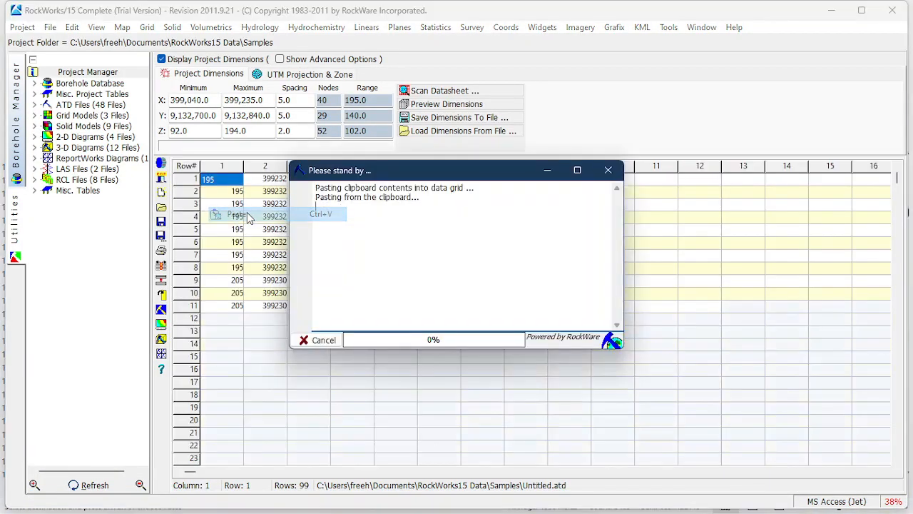
Open the datasheet's Column Settings and title column 1 Datum Point and column 2 X
click(230, 170)
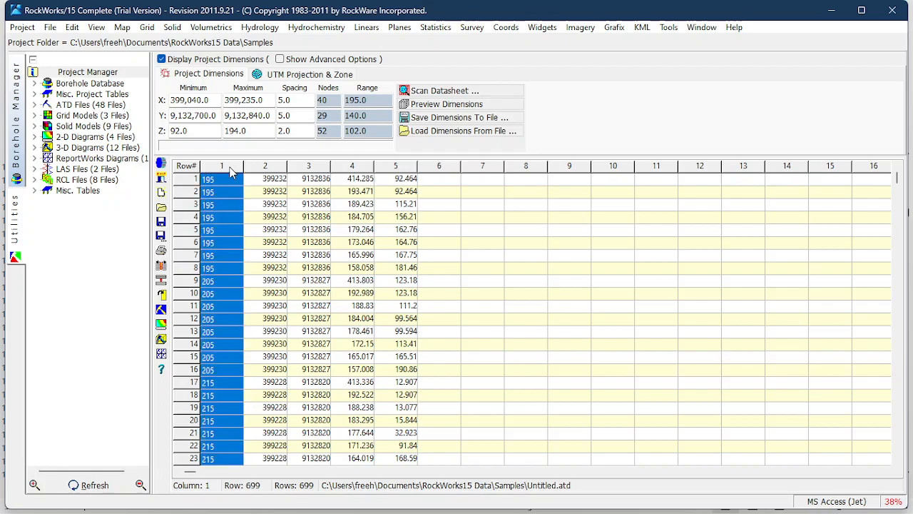
double_click(230, 170)
drag(429, 112, 514, 145)
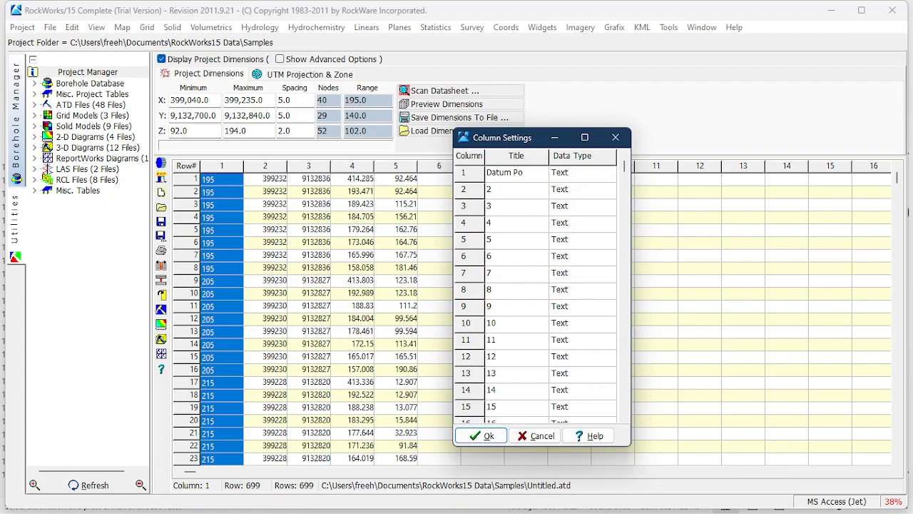
key(Tab)
key(Down)
text(X)
key(Tab)
Set the data type of column 2 (X) to XYZ Table
click(624, 192)
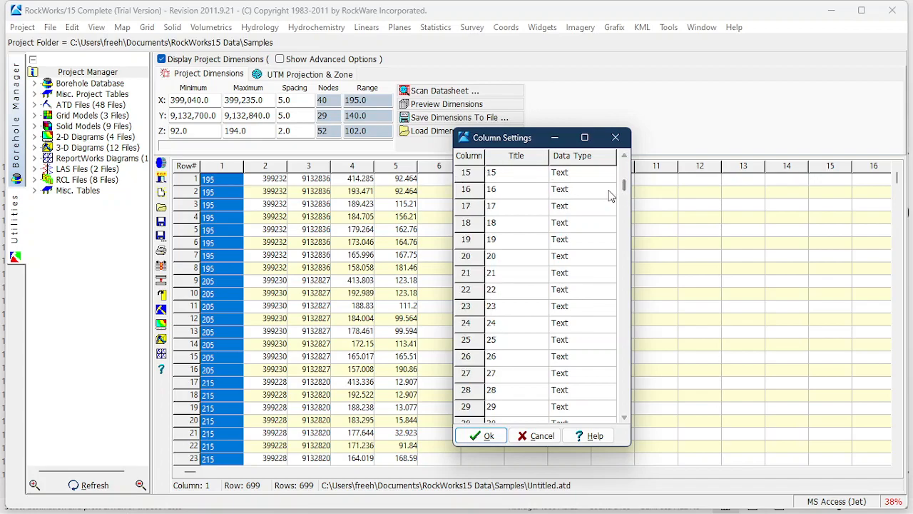
click(625, 168)
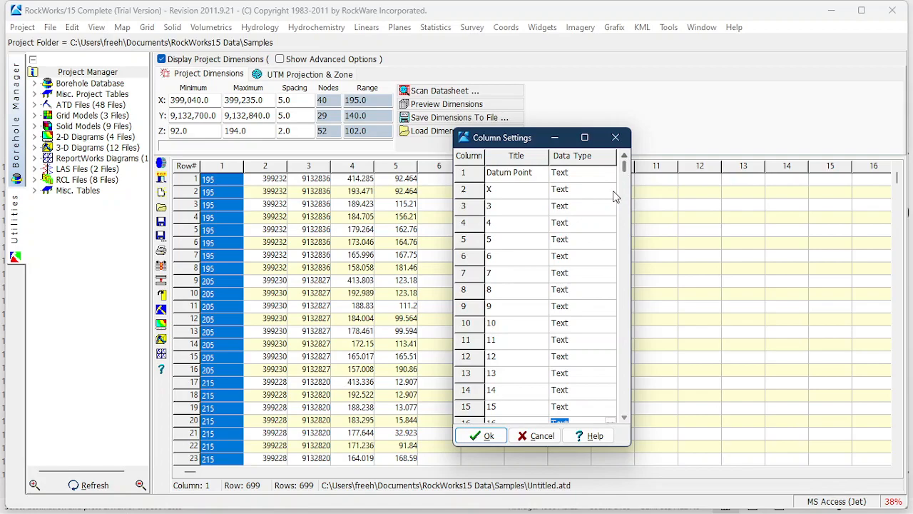
click(610, 190)
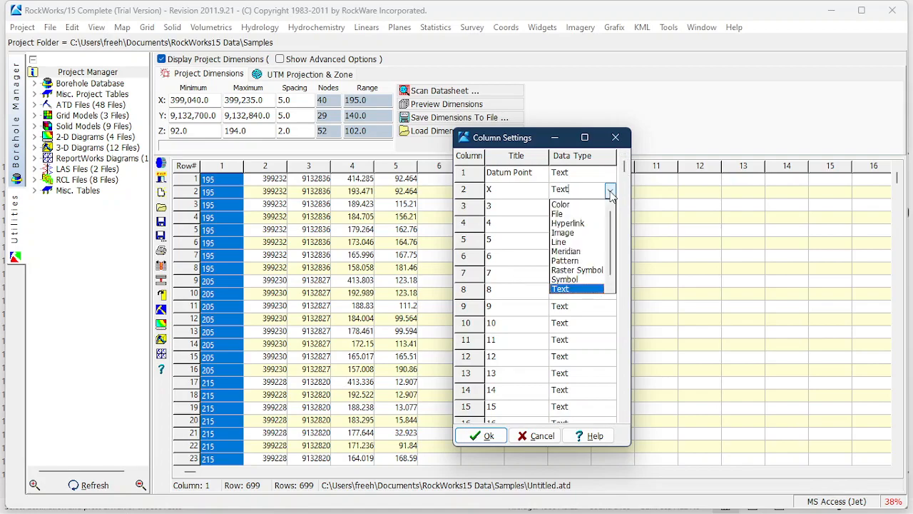
click(611, 288)
click(593, 288)
Title column 3 Y and set its data type to XYZ Table
click(530, 201)
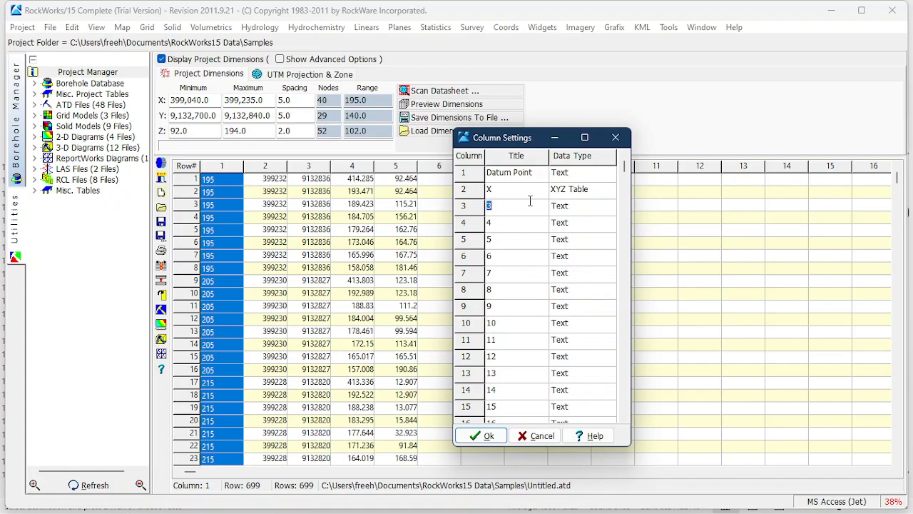
click(580, 207)
click(610, 207)
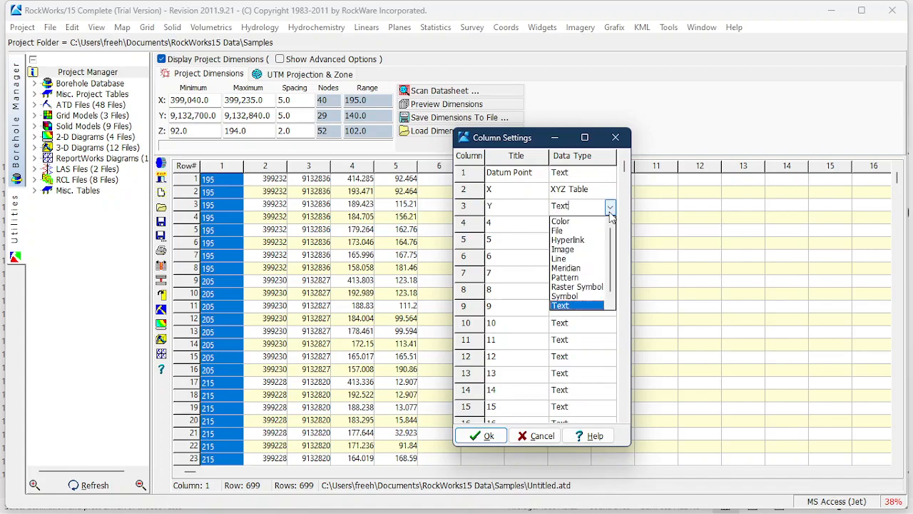
click(611, 294)
click(598, 306)
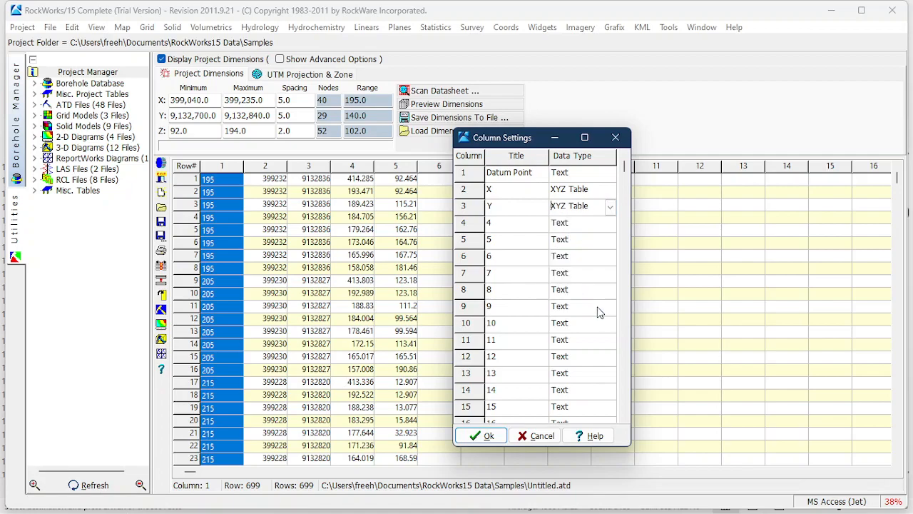
Title column 4 Z and set its data type to XYZ Table
click(511, 223)
click(579, 211)
click(590, 226)
click(610, 224)
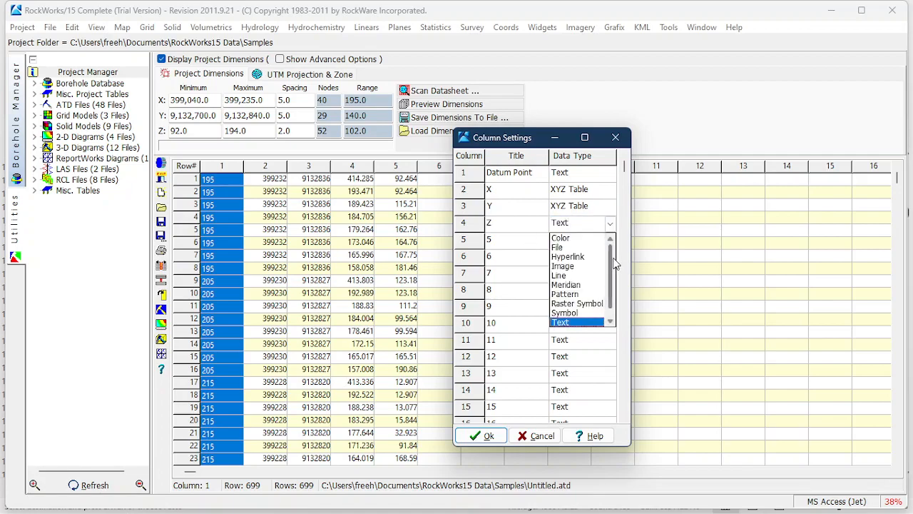
click(612, 300)
click(567, 322)
Title column 5 Res, choose its data type, and apply the column settings to the datasheet
click(506, 242)
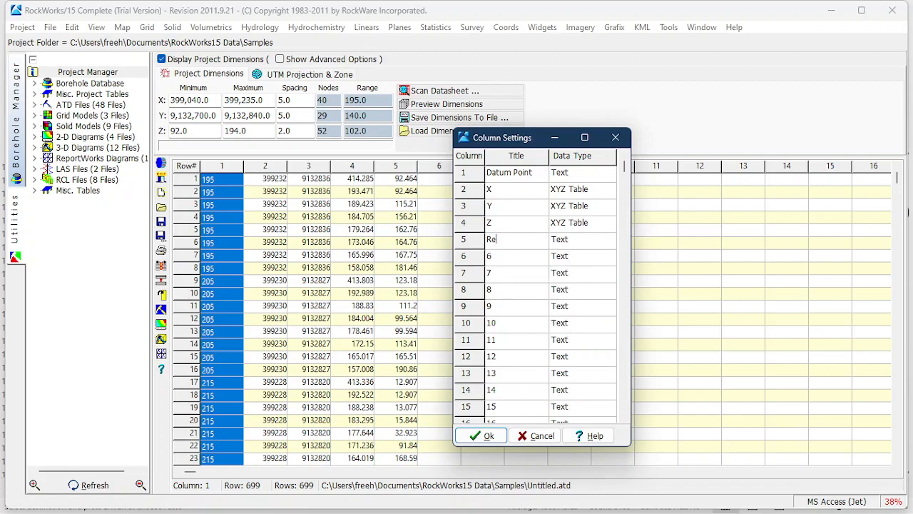
click(581, 240)
scroll(610, 247, down, 5)
click(610, 240)
click(611, 242)
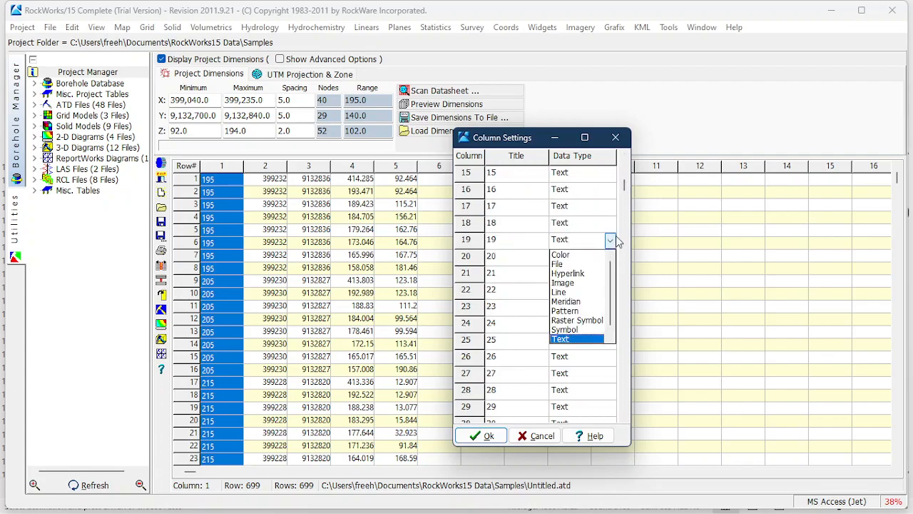
click(624, 193)
drag(626, 187, 626, 167)
click(605, 242)
click(610, 243)
scroll(570, 335, down, 1)
click(571, 339)
click(485, 436)
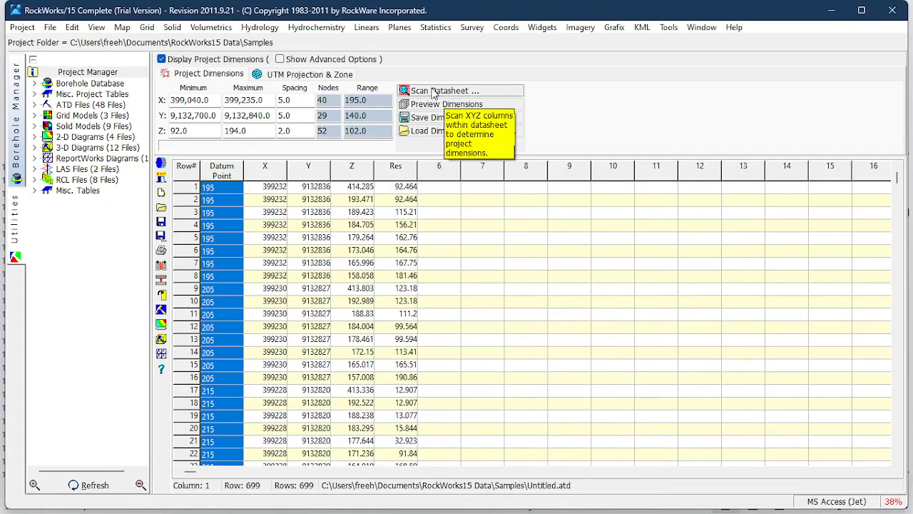
Scan the datasheet for XYZ data using the X, Y and Z columns to determine the project dimensions
click(439, 91)
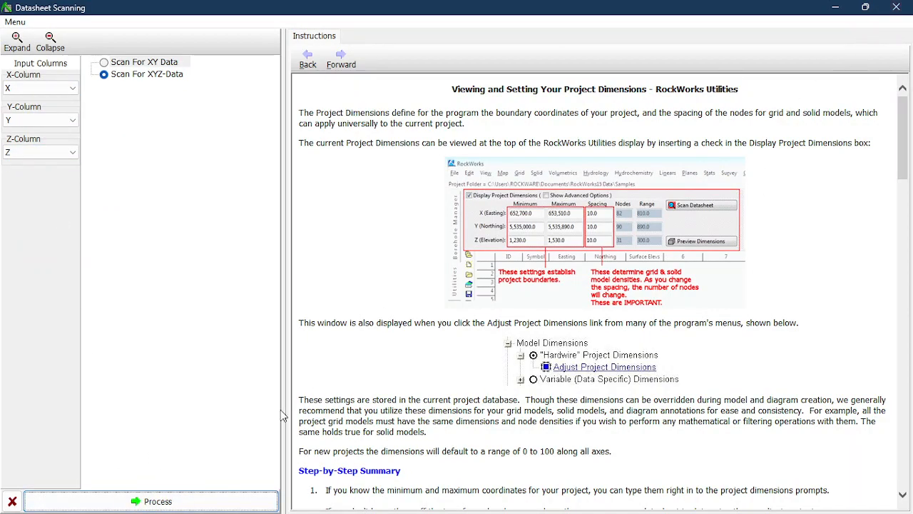
click(125, 501)
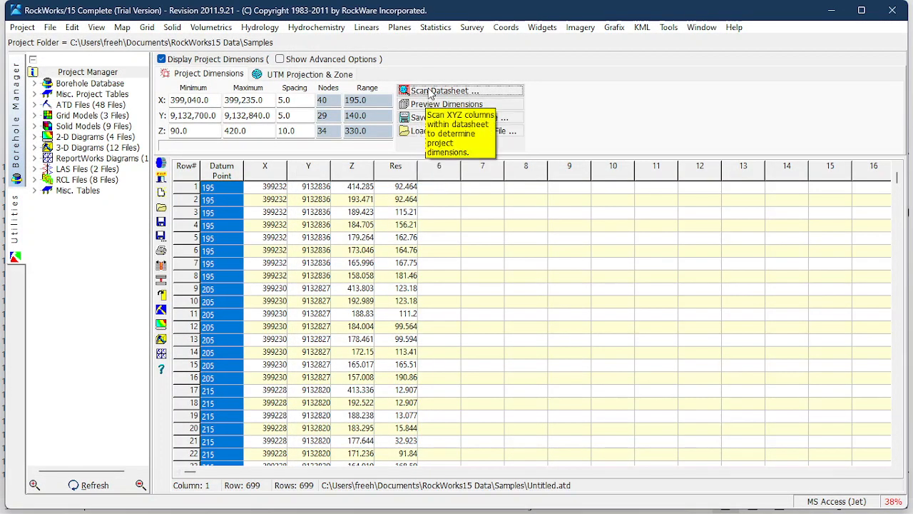
Maximize the main window and rescan the datasheet's XYZ columns for the project dimensions
click(443, 91)
click(896, 8)
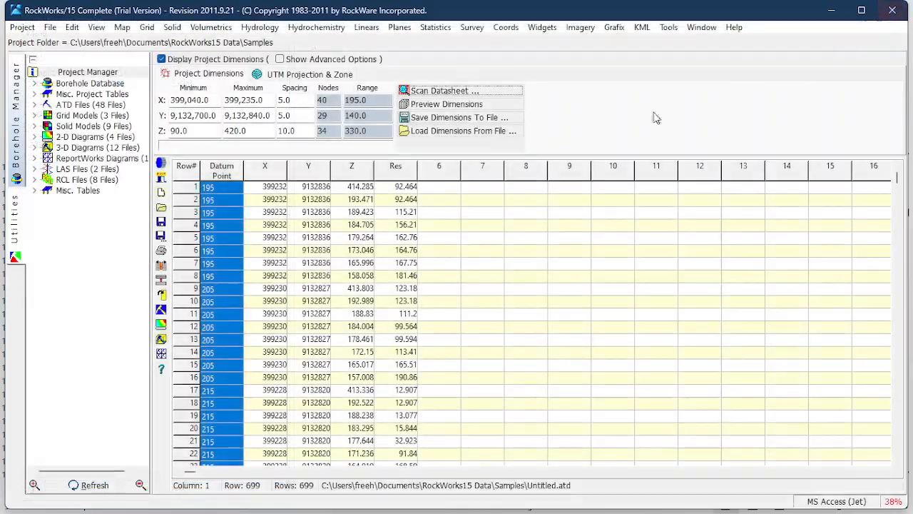
click(861, 10)
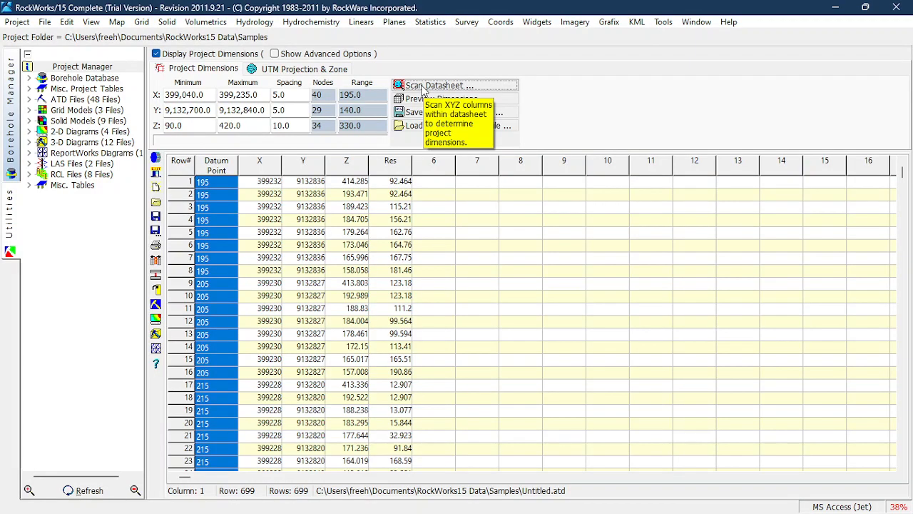
click(493, 85)
click(91, 498)
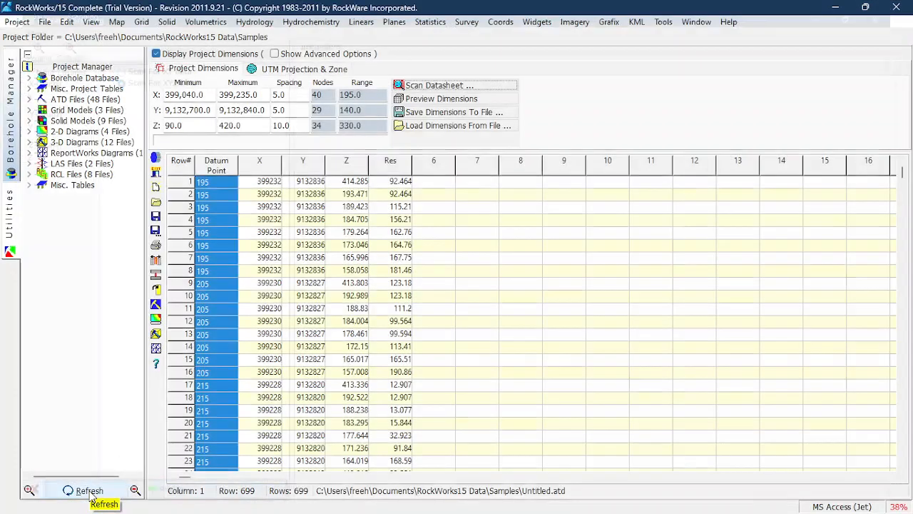
click(167, 22)
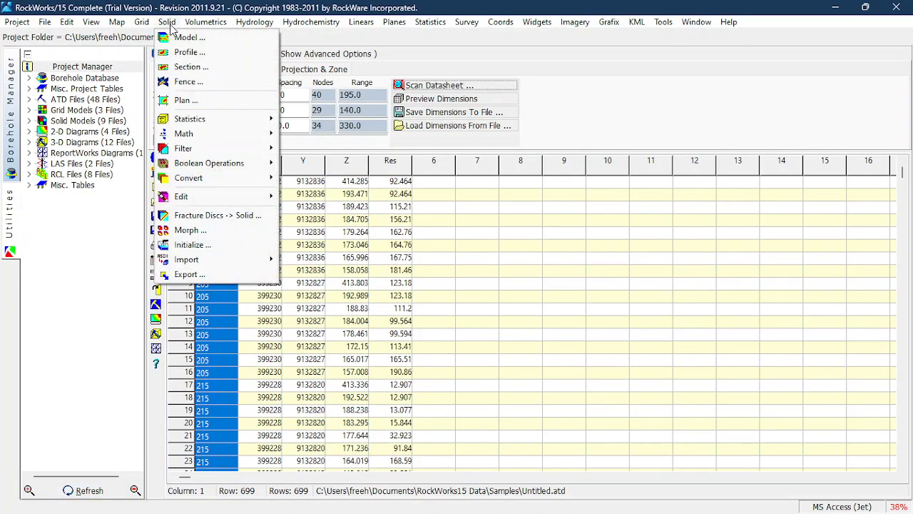
click(571, 246)
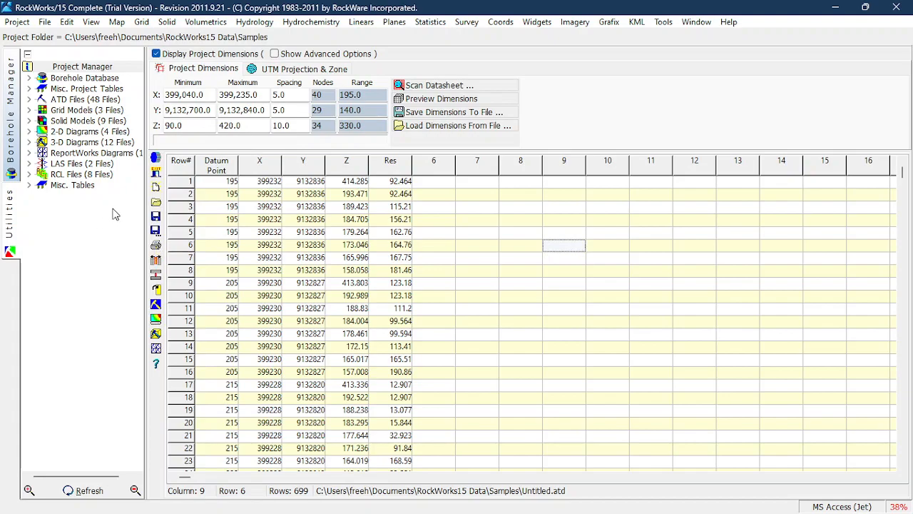
click(156, 223)
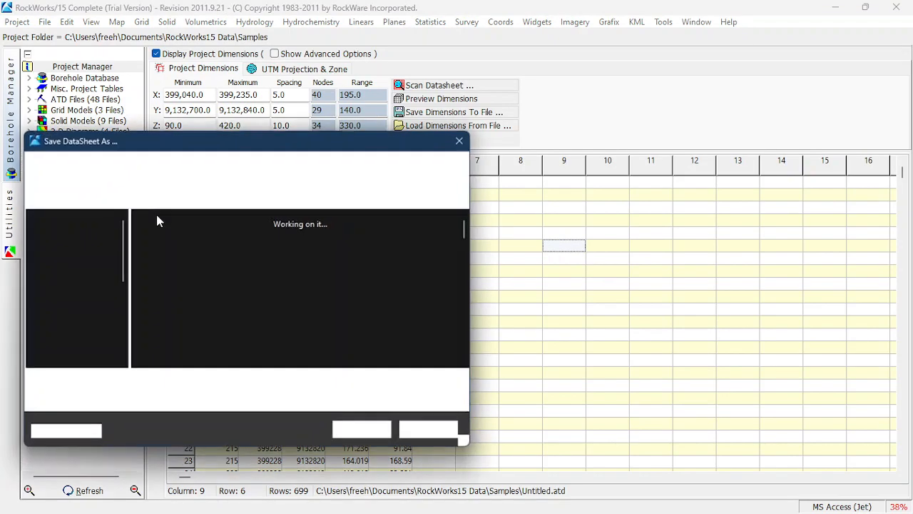
click(459, 143)
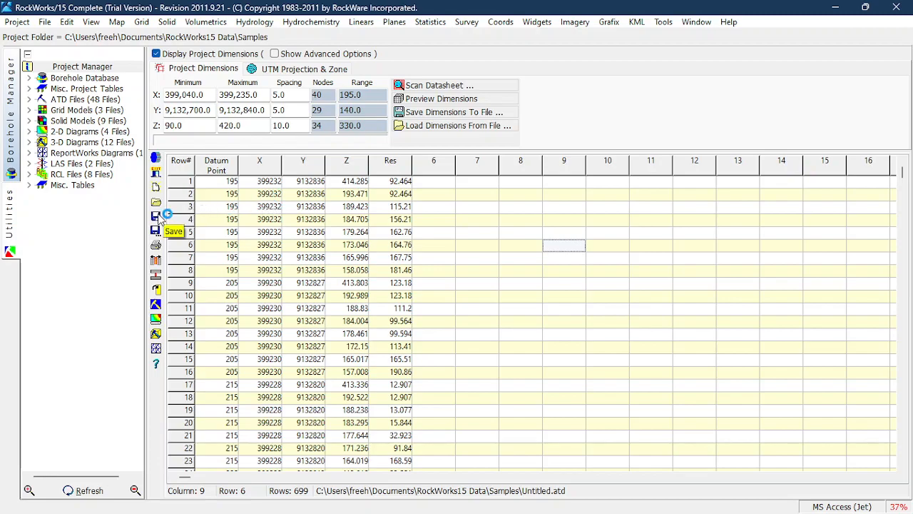
click(468, 237)
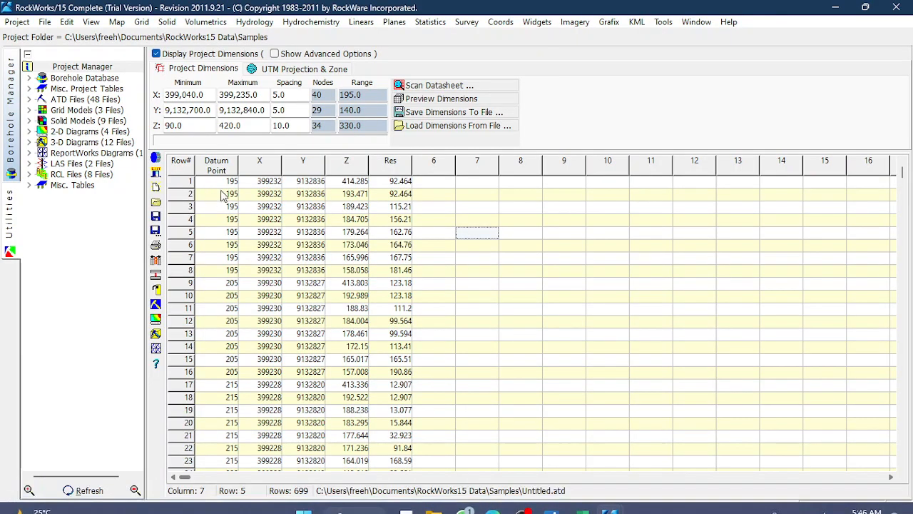
Save the datasheet in the Samples folder as Tutorial RW 15
click(156, 216)
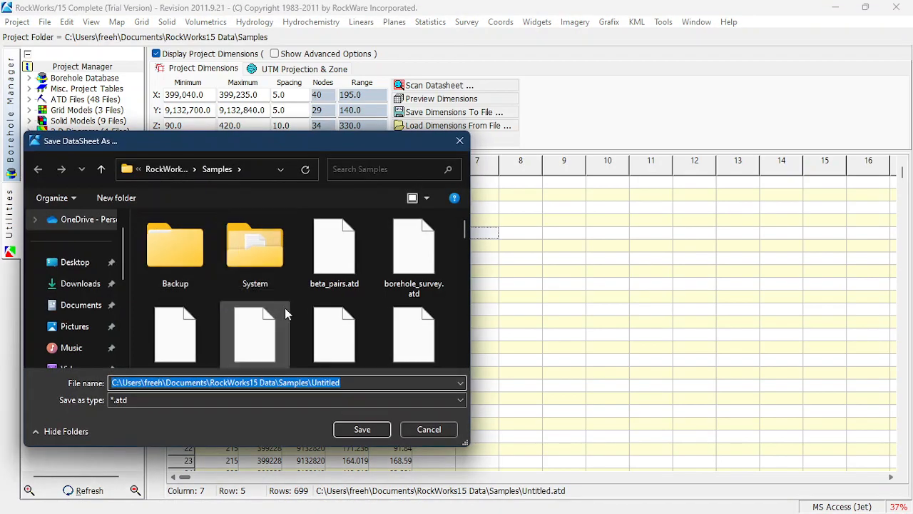
text(Tutorial RW 15)
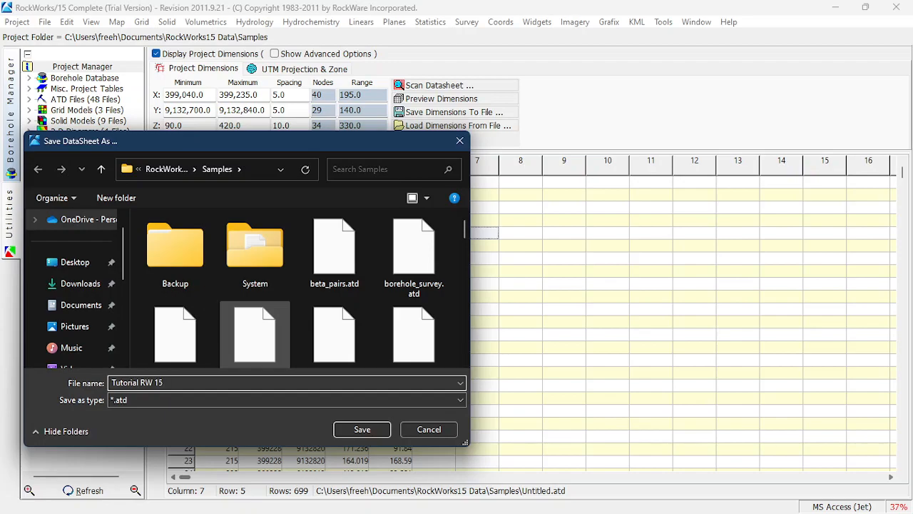
key(Return)
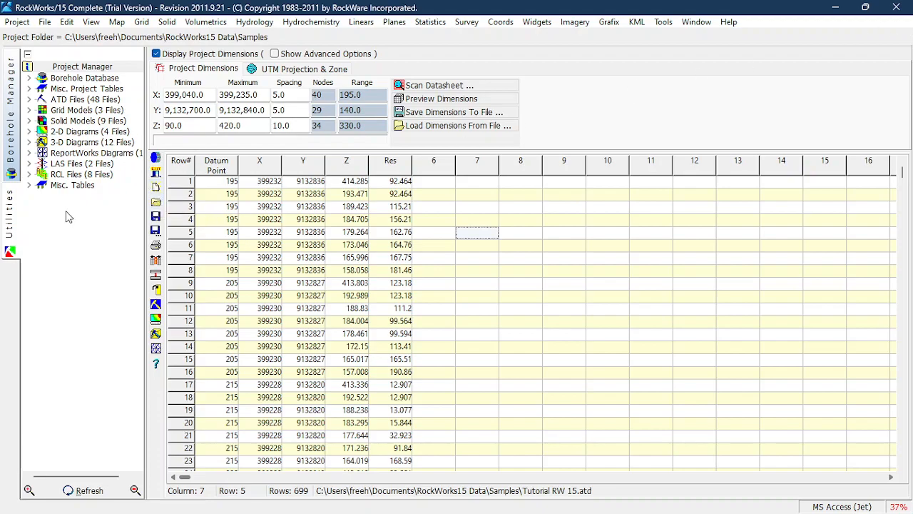
Open the saved datasheet Tutorial RW 15.atd from the Samples folder
click(155, 203)
scroll(255, 278, down, 10)
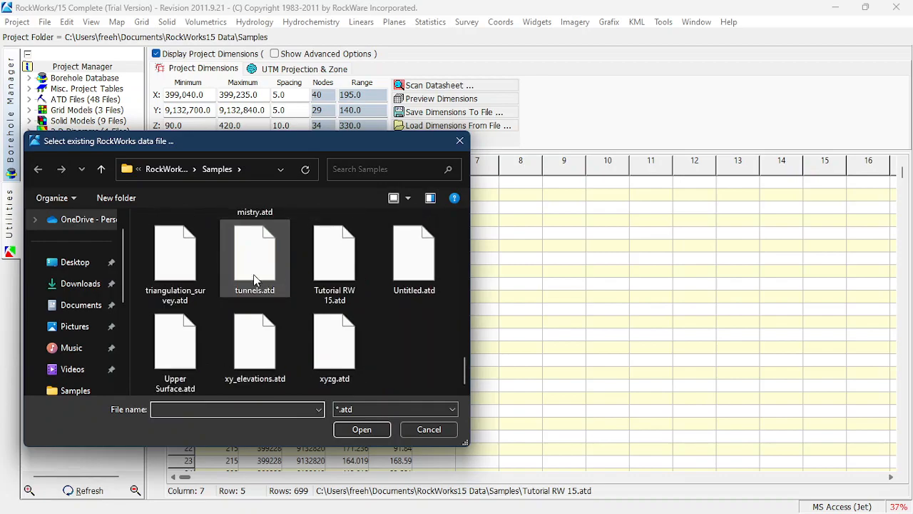
scroll(255, 279, up, 8)
scroll(259, 294, up, 2)
scroll(261, 292, down, 6)
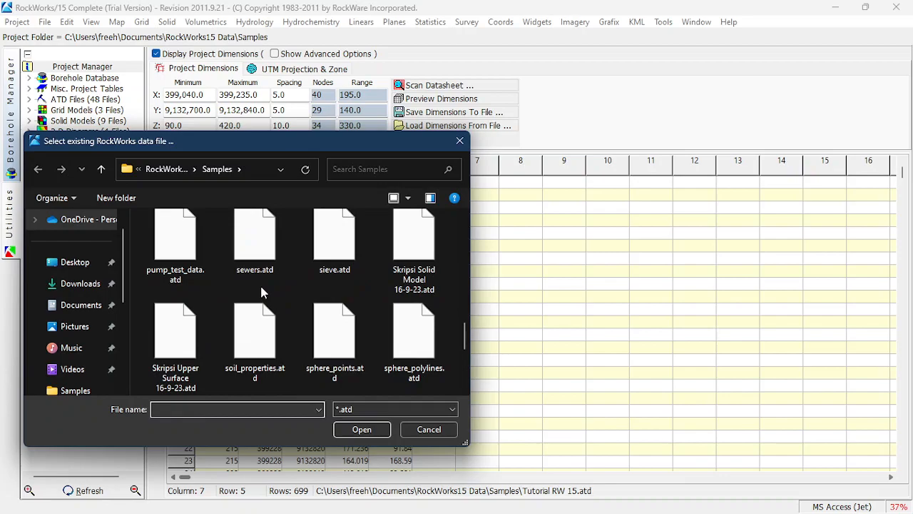
scroll(261, 292, down, 3)
click(333, 265)
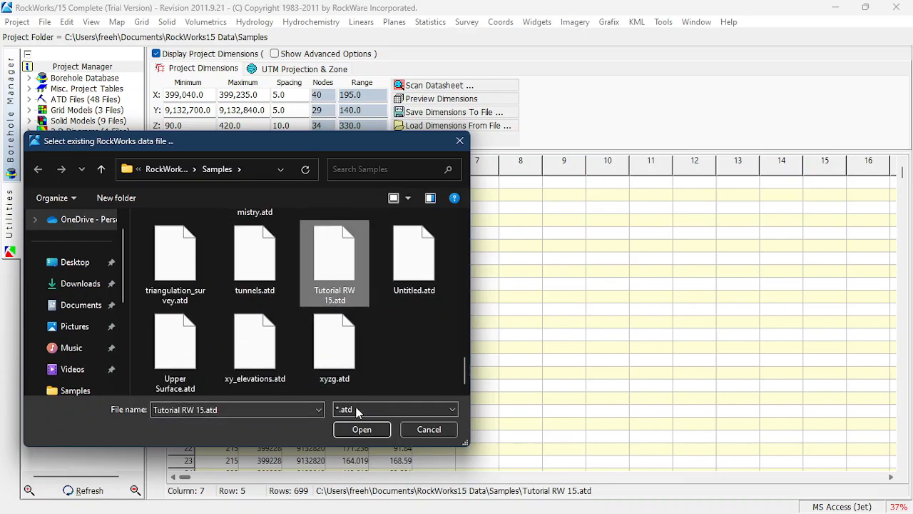
click(362, 429)
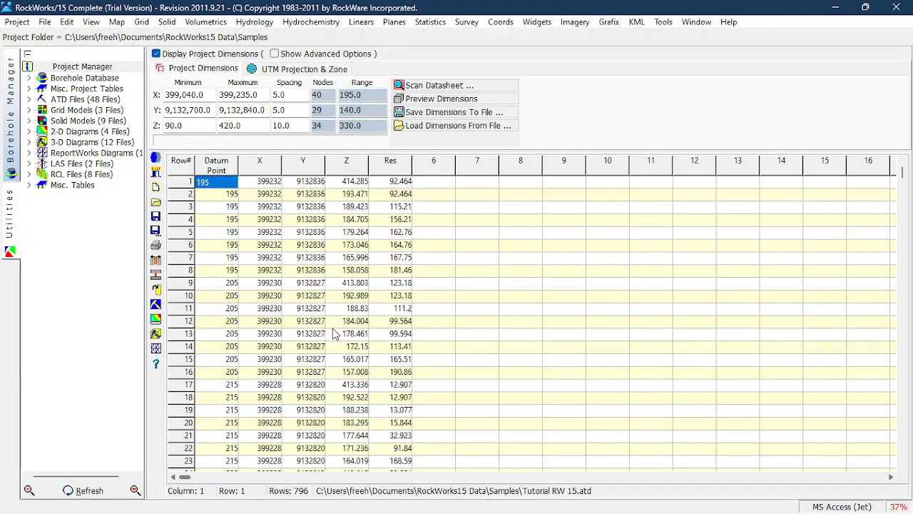
Start a solid model from the datasheet and choose Create New Model instead of using an existing model
click(167, 22)
click(168, 22)
click(170, 24)
click(184, 39)
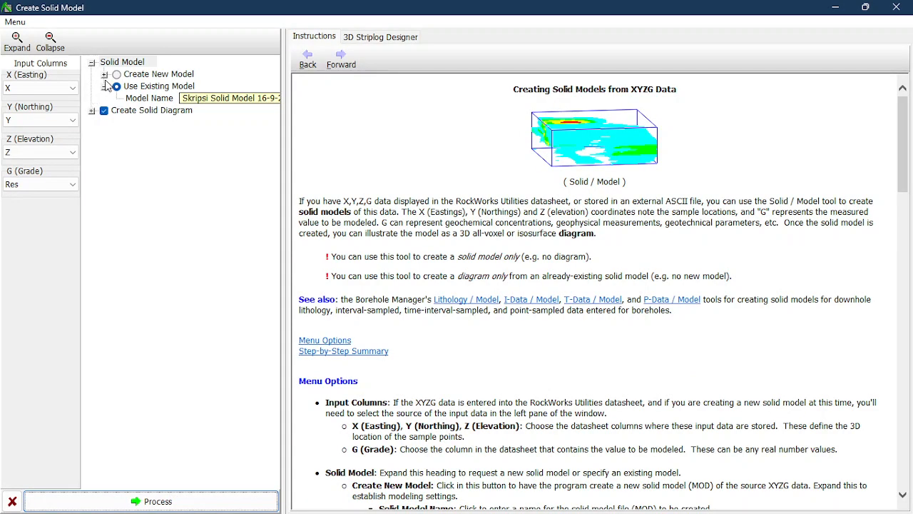
click(103, 111)
click(105, 75)
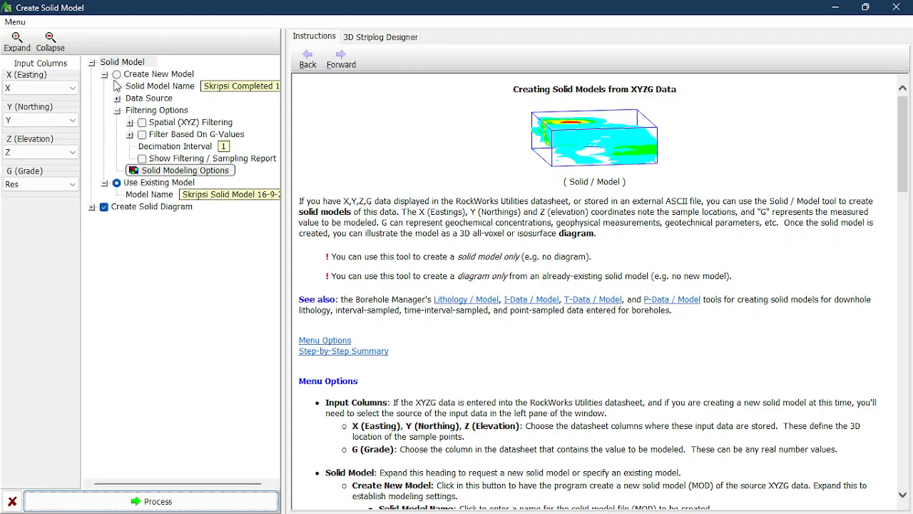
click(125, 77)
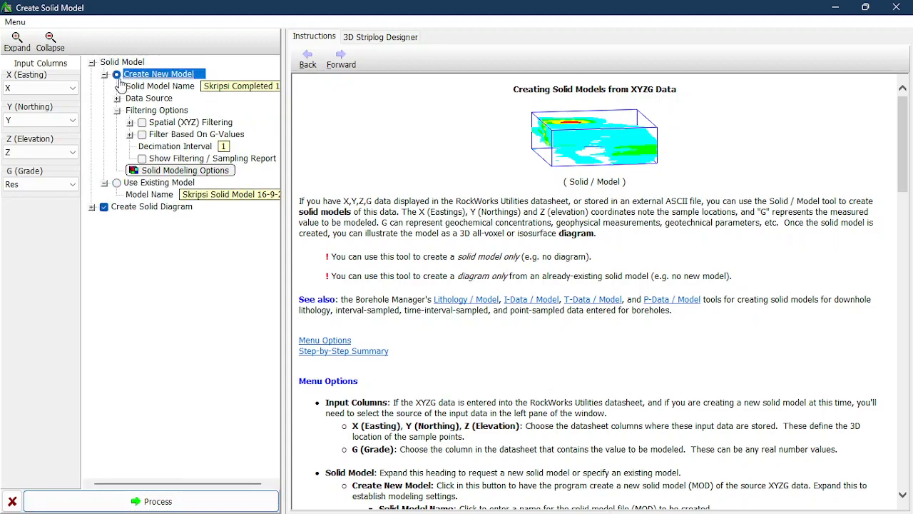
Name the new solid model file Tutorial RW 15 in the Samples folder
click(254, 86)
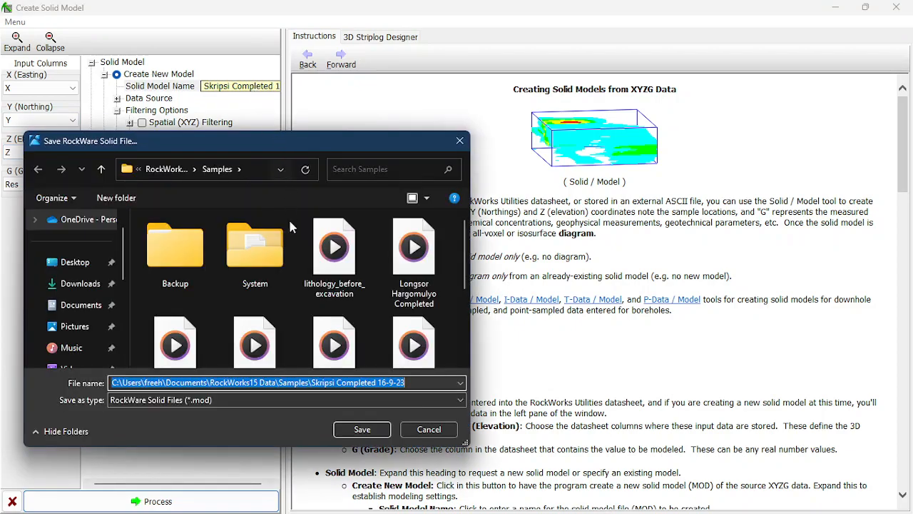
text(Tuto)
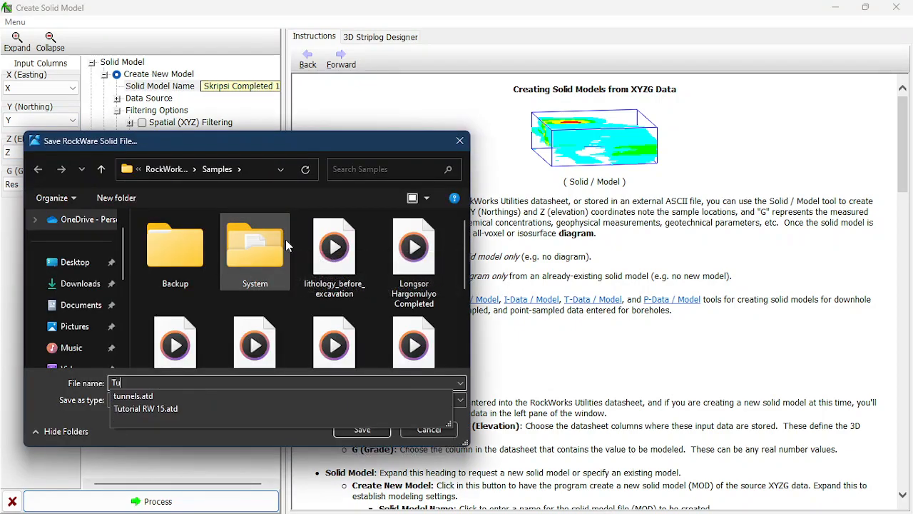
key(Down)
key(BackSpace)
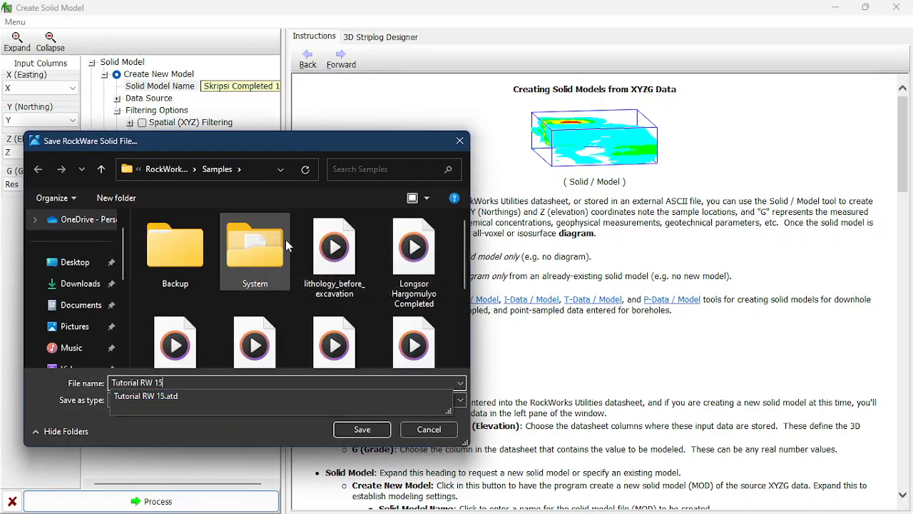
click(269, 451)
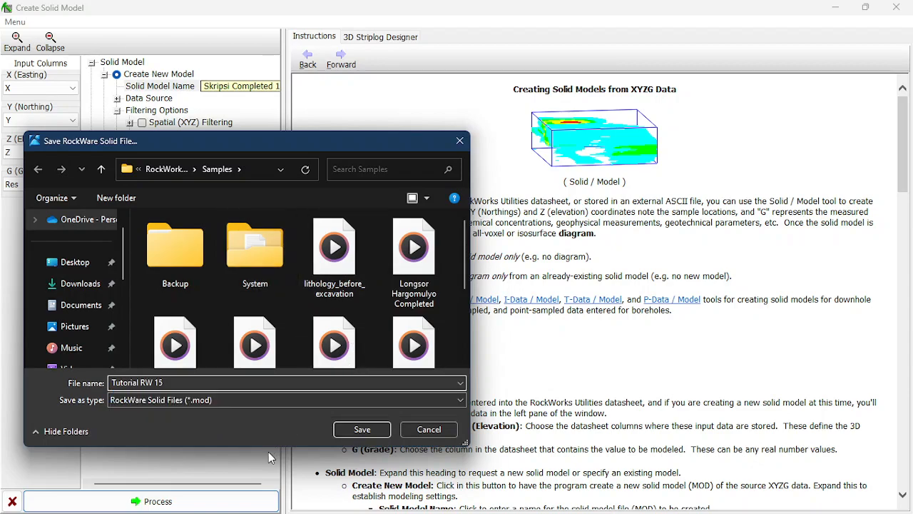
click(357, 431)
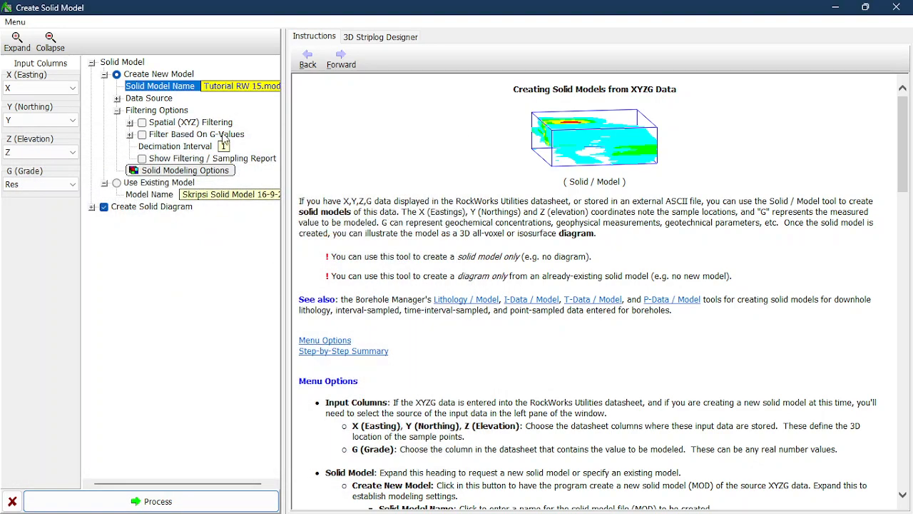
Accept the Inverse-Distance (Anisotropic) algorithm with Smoothing, based on project dimensions, and process the solid model from the datasheet
click(117, 99)
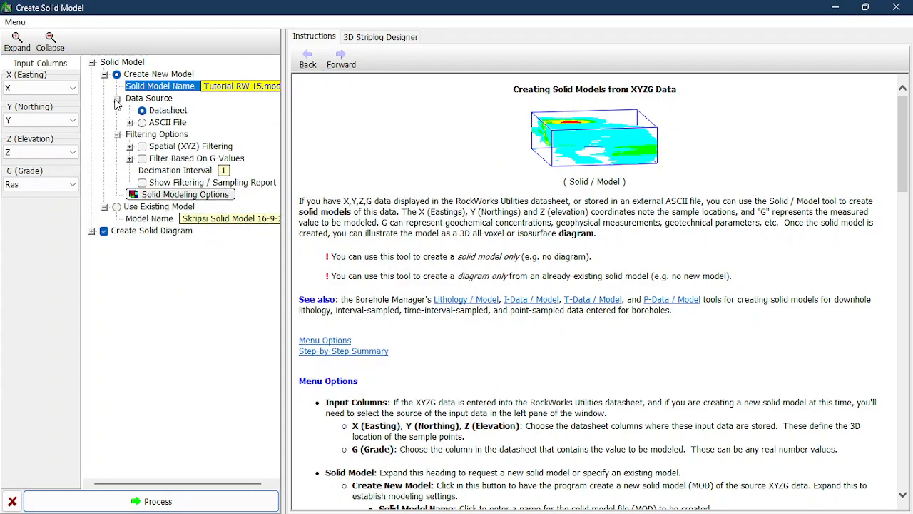
click(177, 196)
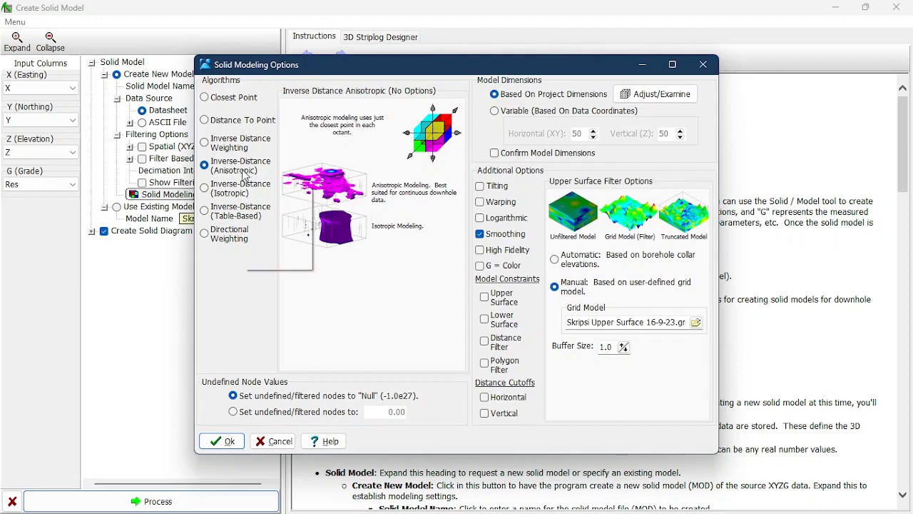
mouse_move(212, 171)
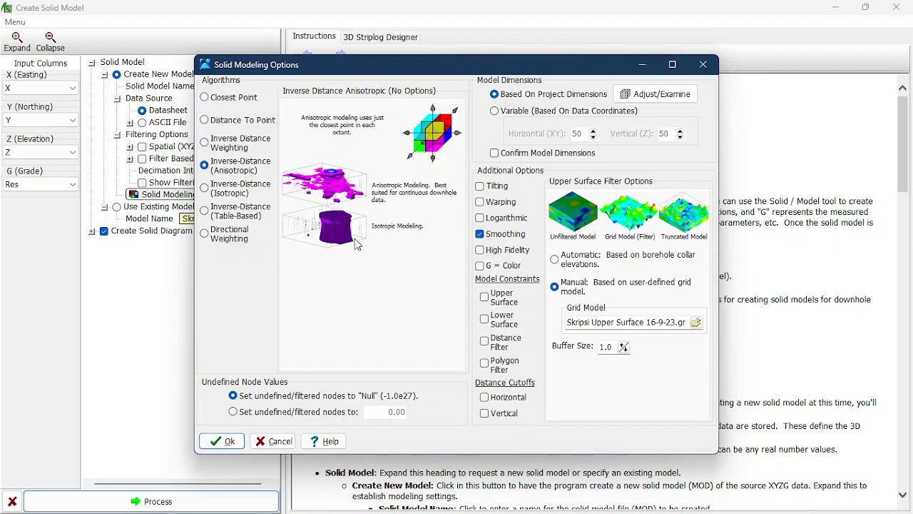
mouse_move(502, 191)
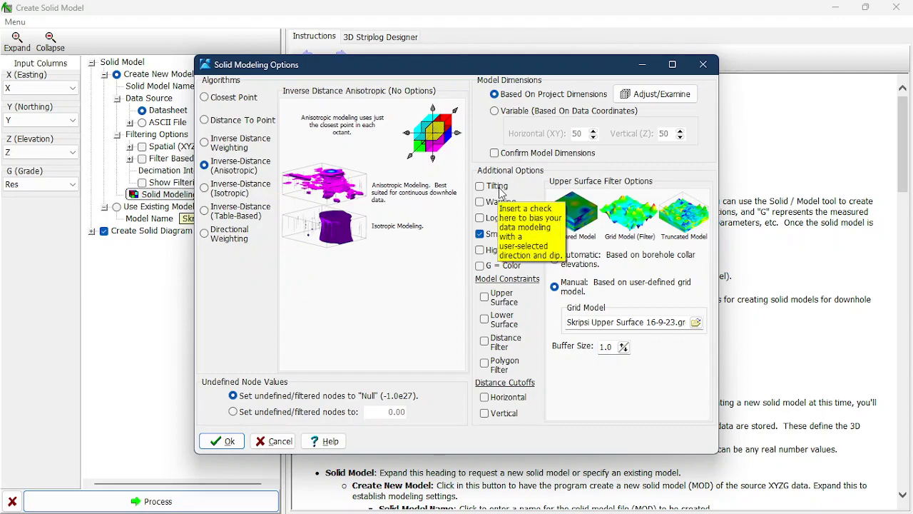
click(232, 442)
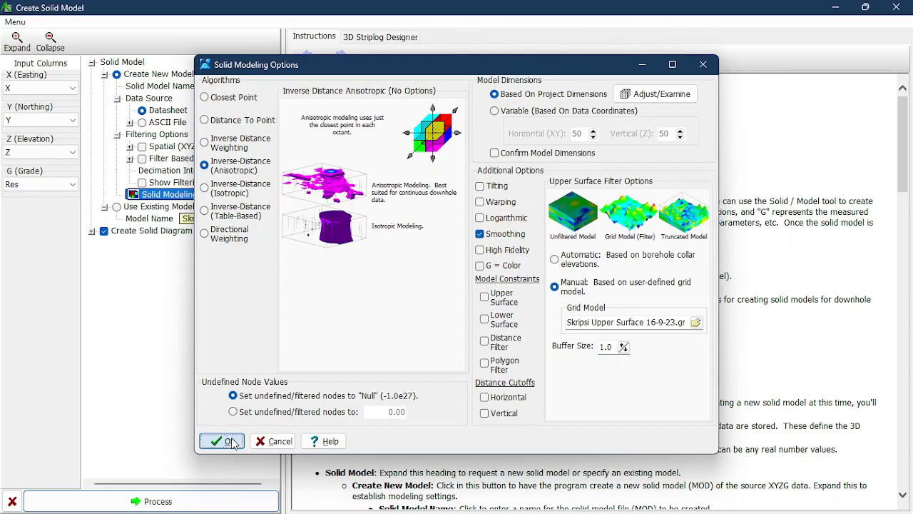
click(152, 501)
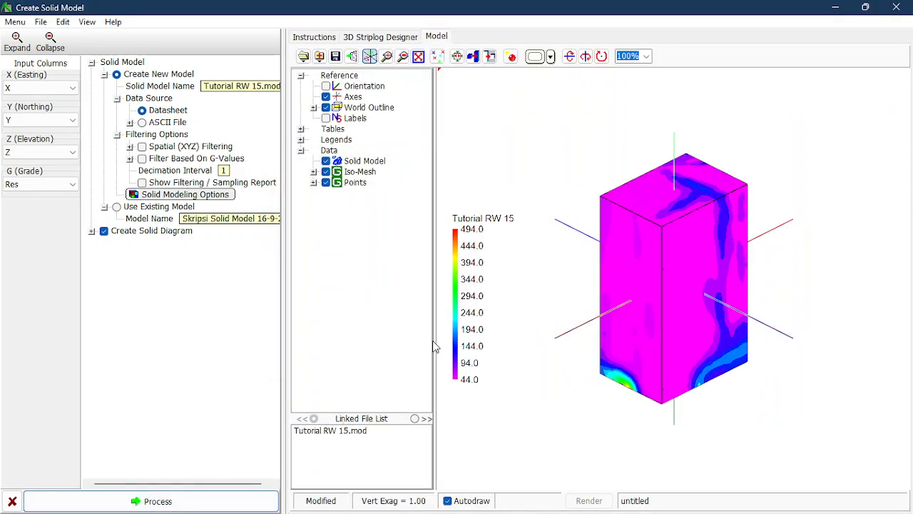
Hide the Solid Model layer and inspect the data points in 3D from several angles
drag(521, 338, 507, 342)
drag(569, 414, 568, 382)
drag(612, 421, 664, 433)
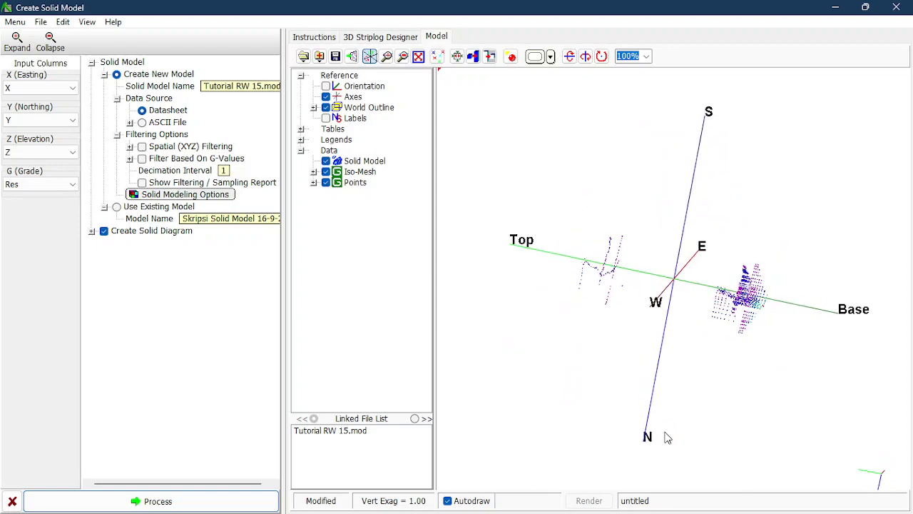
click(326, 161)
drag(571, 331, 688, 309)
Switch to Excel and examine the resistivity data on the Solid Model Modificated sheet
mouse_move(467, 506)
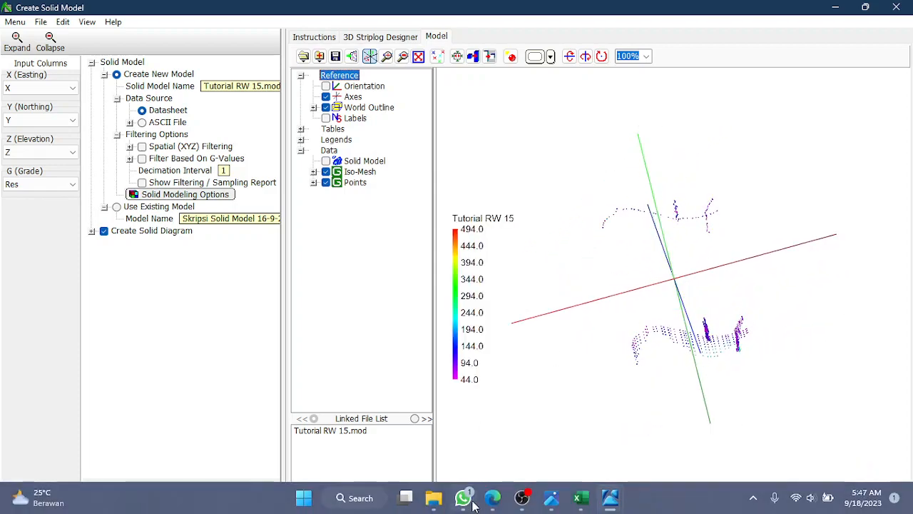
mouse_move(581, 503)
click(583, 440)
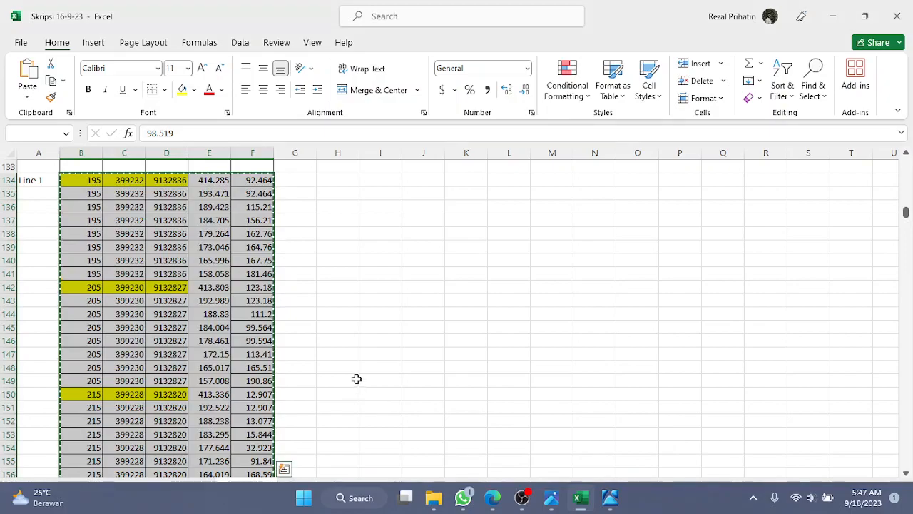
click(333, 491)
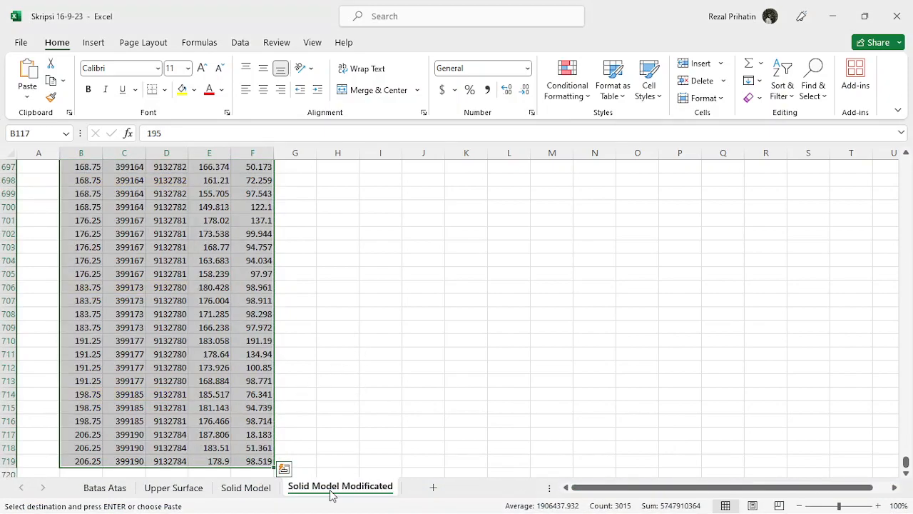
scroll(321, 405, up, 20)
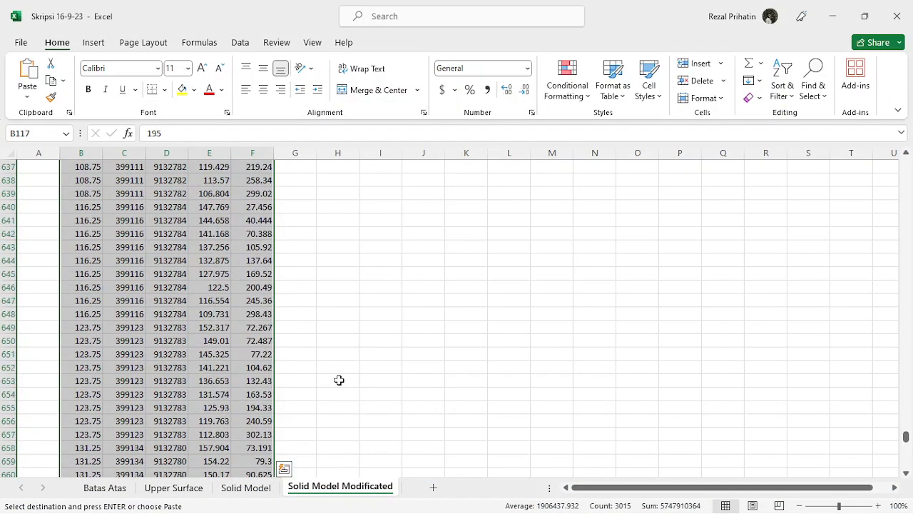
scroll(373, 411, up, 20)
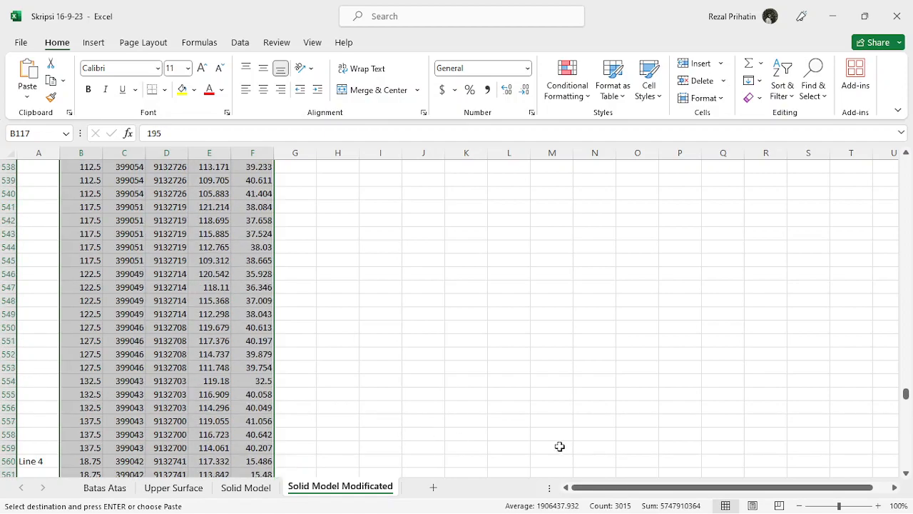
mouse_move(570, 495)
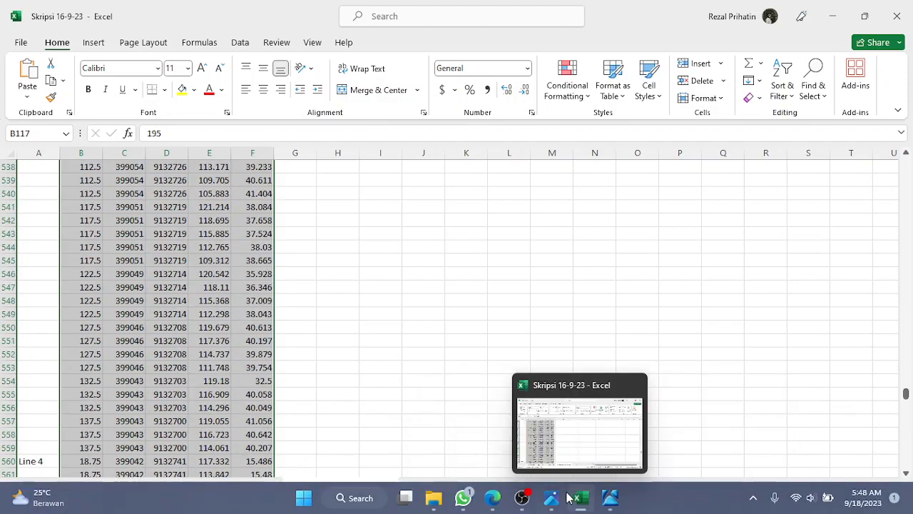
Return to the Create Solid Model window, show the Solid Model layer again, and close the window without saving changes
mouse_move(610, 497)
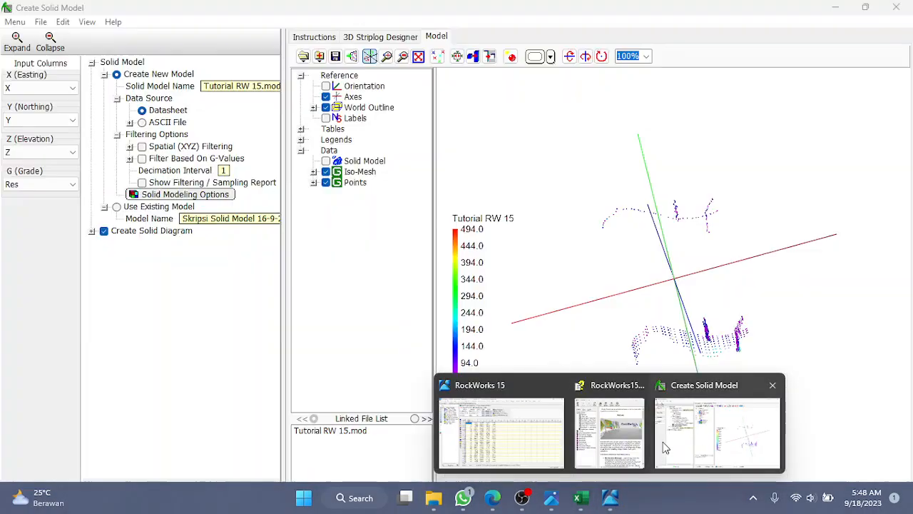
click(712, 440)
scroll(736, 314, up, 5)
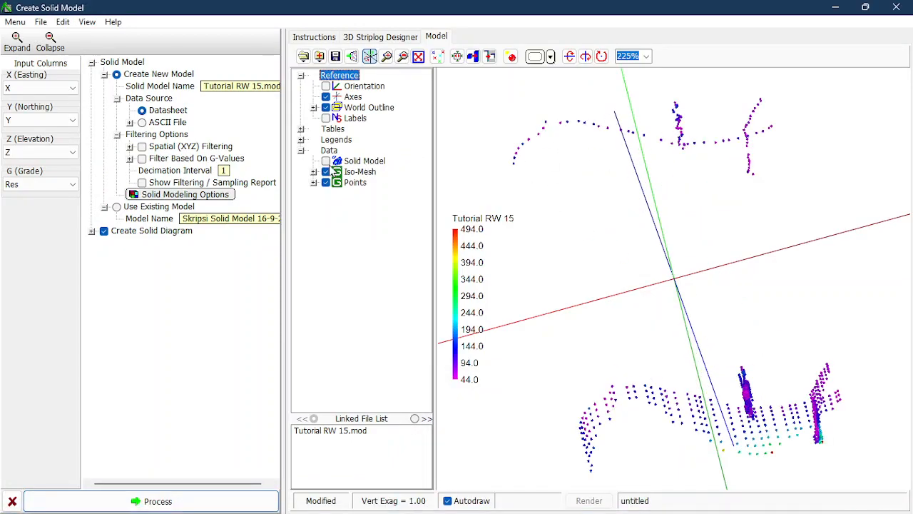
double_click(330, 165)
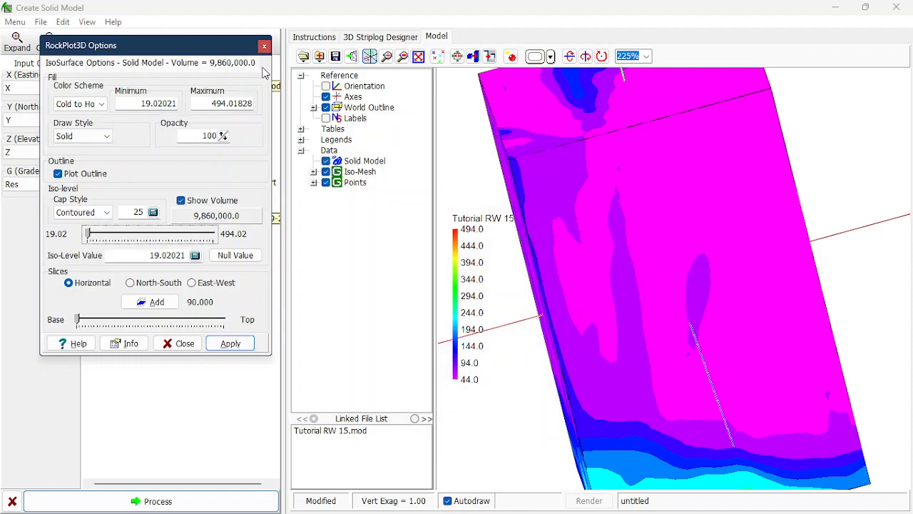
click(265, 45)
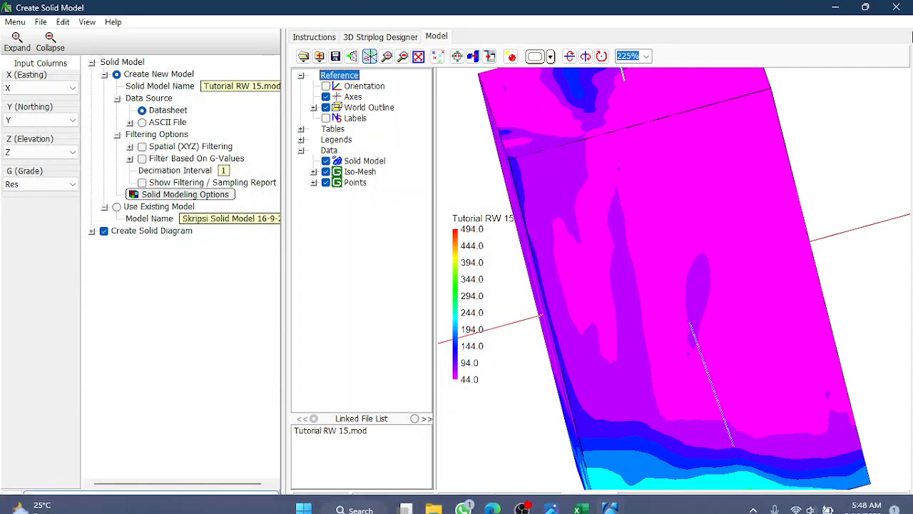
click(896, 7)
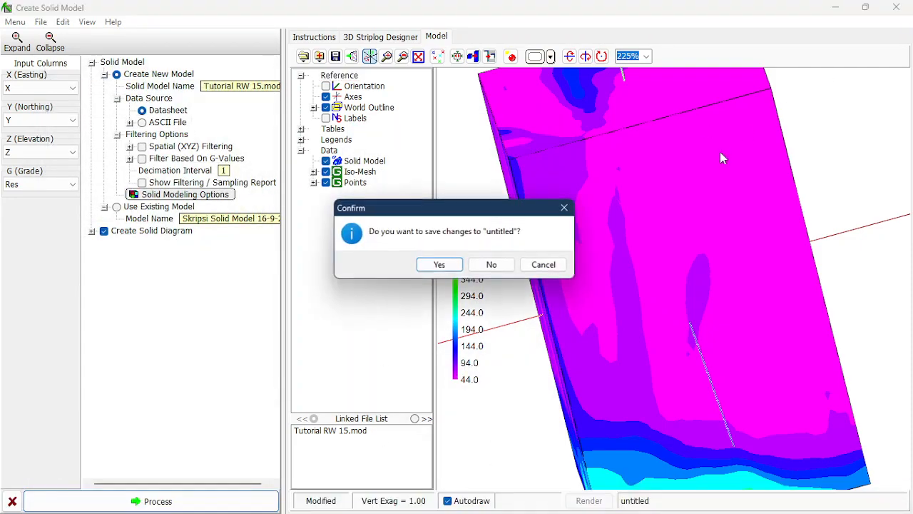
click(492, 265)
In Excel, copy the data block that starts at cell B117 on the Solid Model Modificated sheet
click(580, 499)
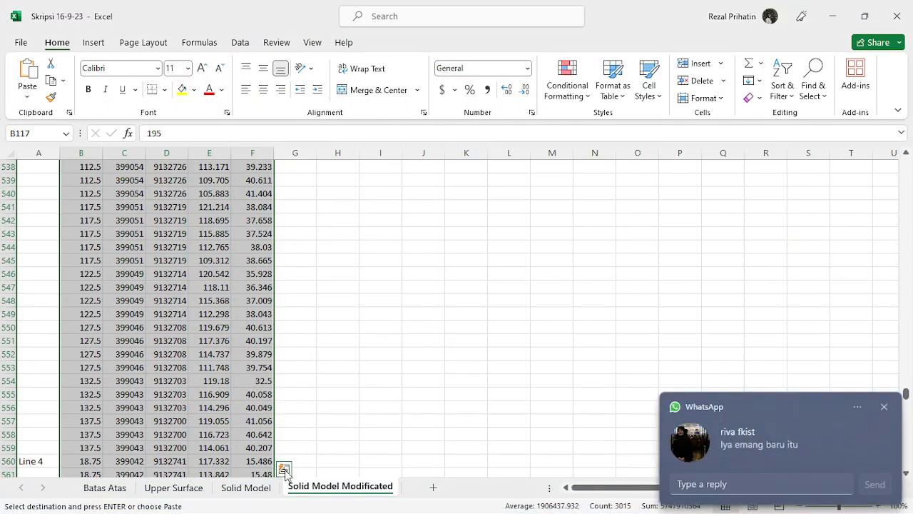
click(246, 489)
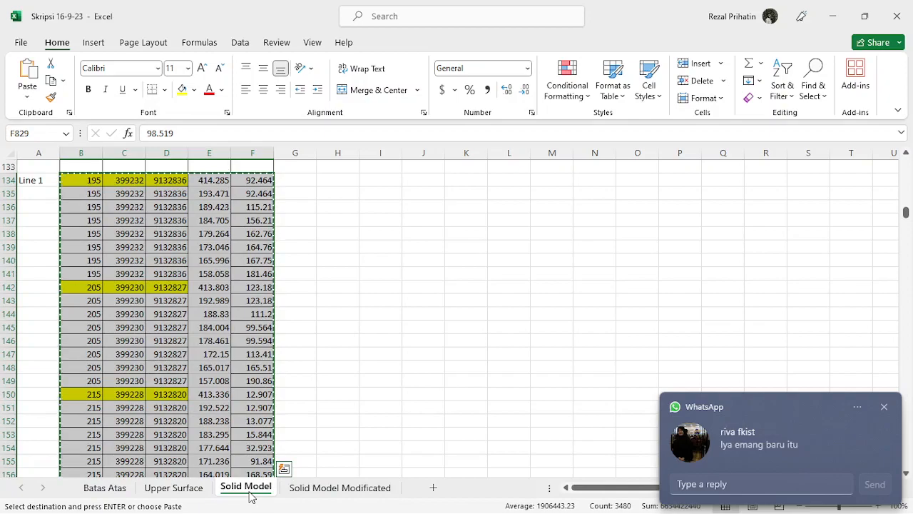
click(302, 489)
scroll(129, 348, up, 15)
scroll(87, 264, up, 20)
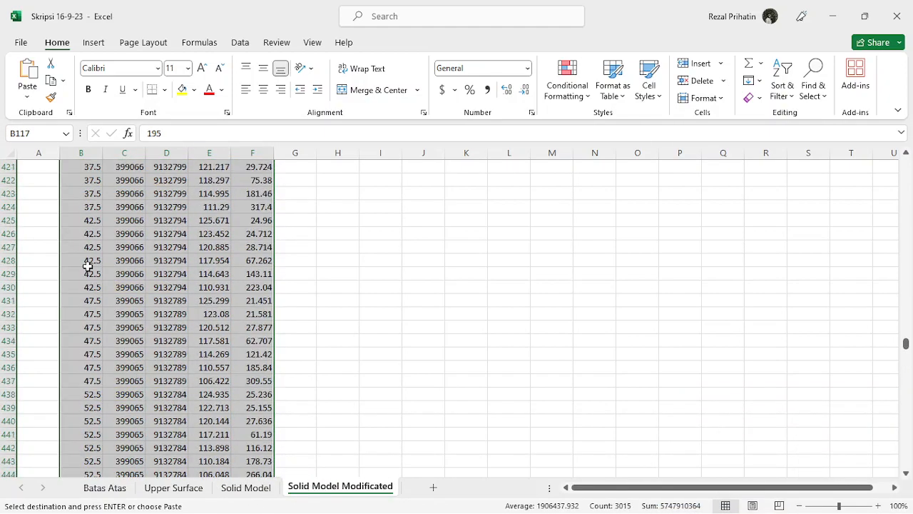
scroll(87, 265, up, 20)
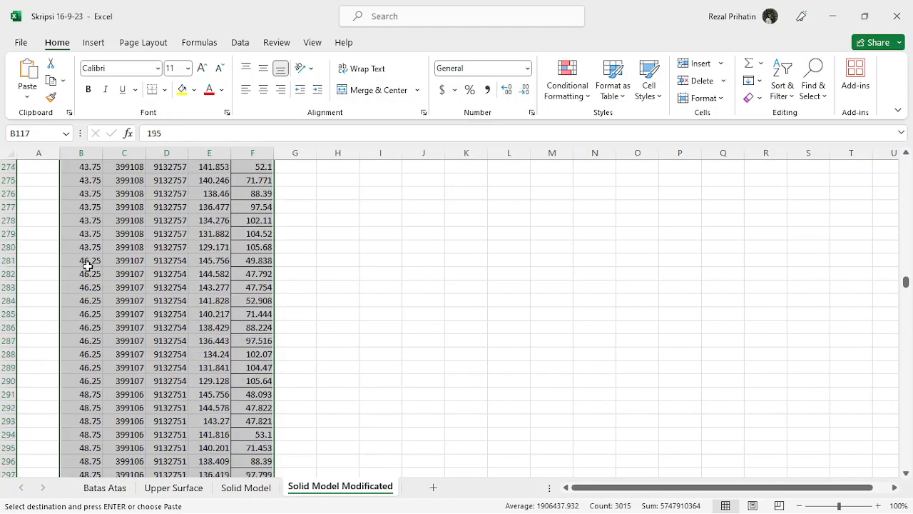
scroll(87, 265, up, 20)
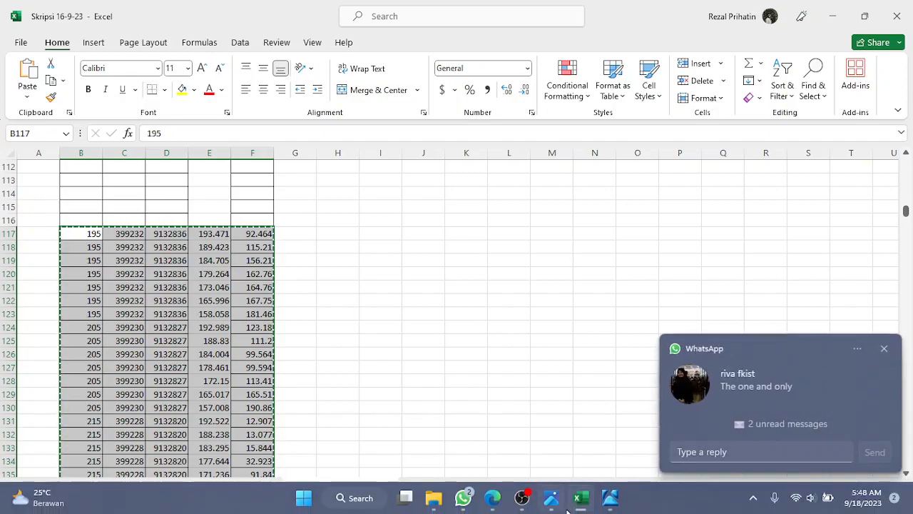
Switch to RockWorks 15, create a new datasheet with Numbered Column Titles, and paste the copied Excel data from the first cell
click(576, 505)
mouse_move(618, 506)
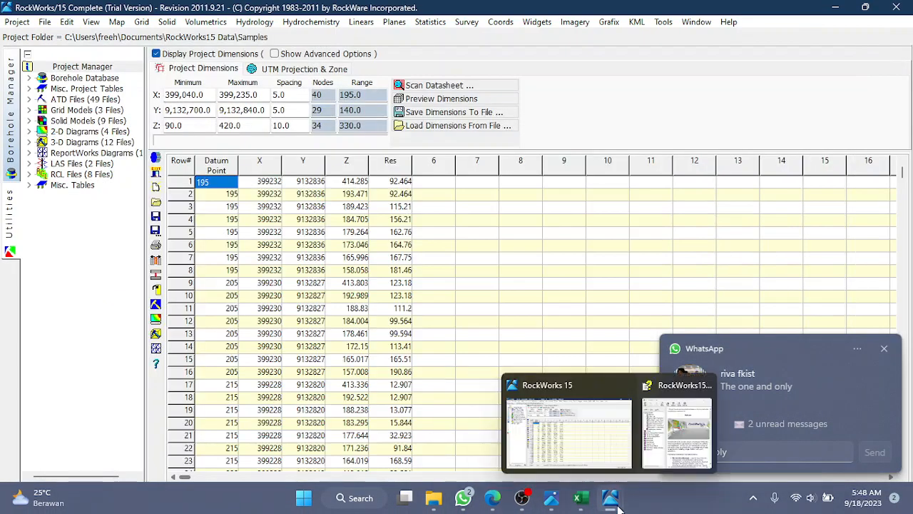
click(156, 187)
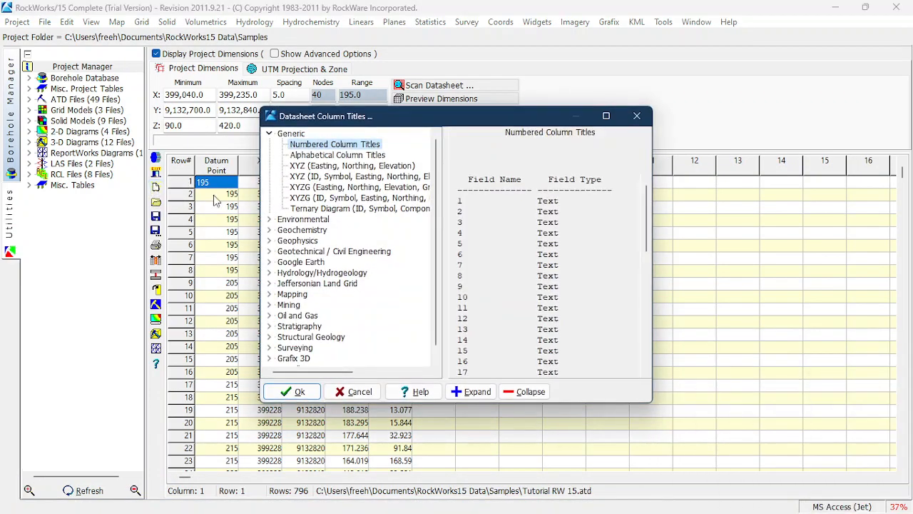
click(310, 398)
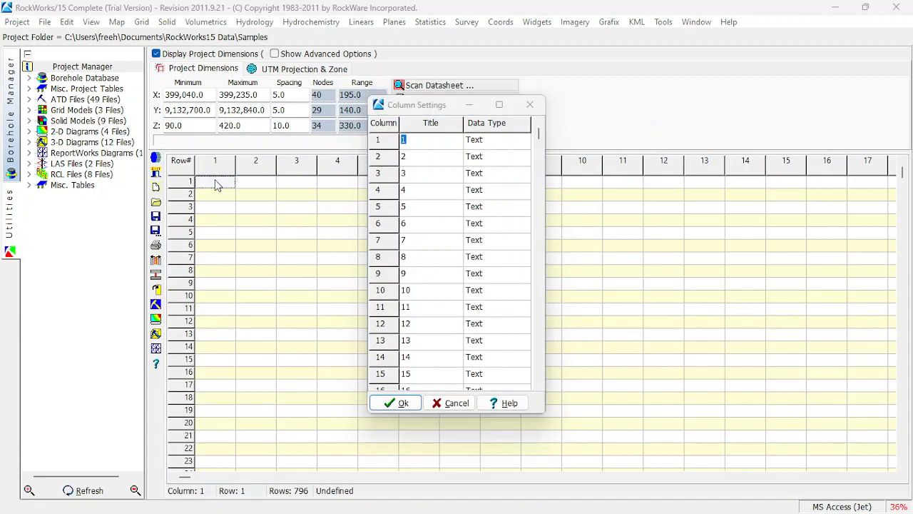
click(457, 403)
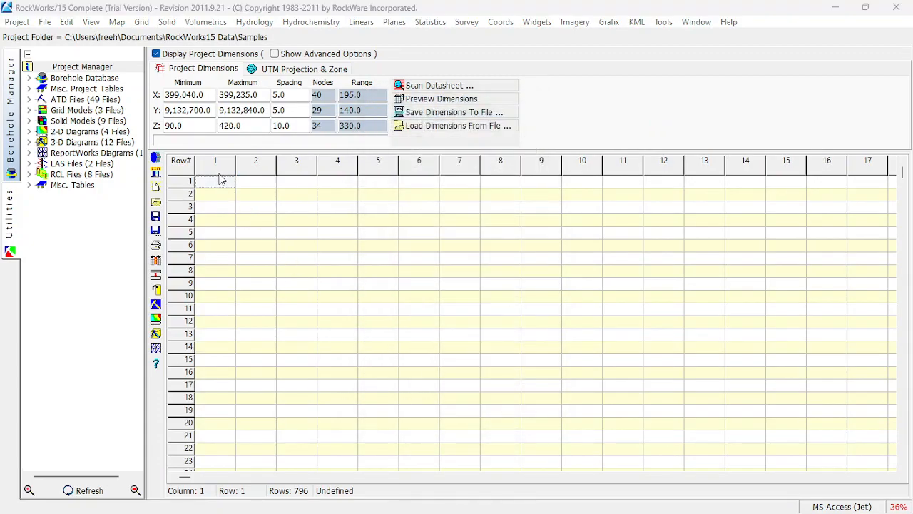
click(532, 102)
right_click(221, 184)
click(236, 221)
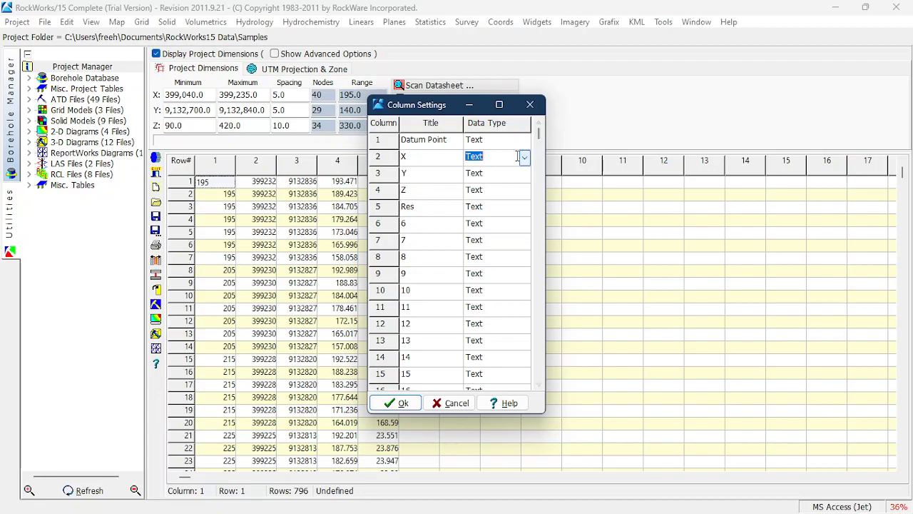
Set the data type of the X and Y columns to XYZ Table
click(524, 158)
drag(524, 233, 523, 247)
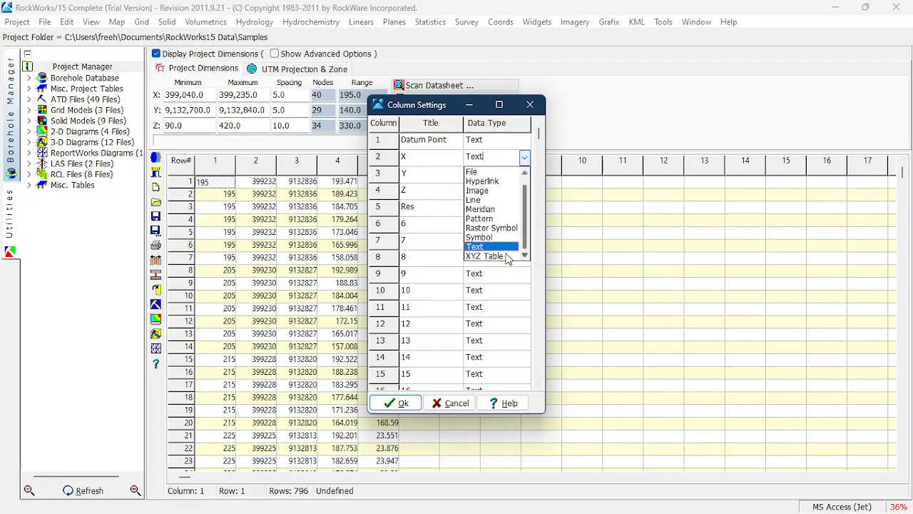
click(507, 256)
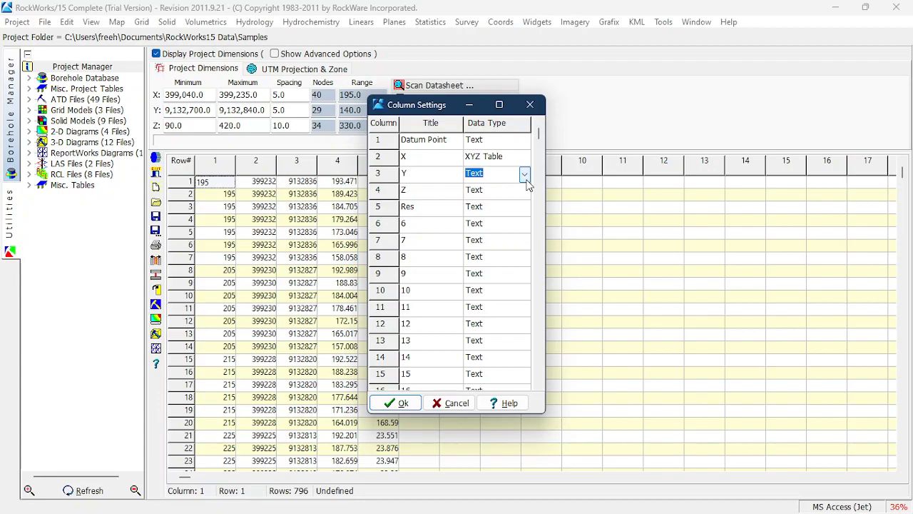
click(526, 175)
scroll(497, 263, down, 1)
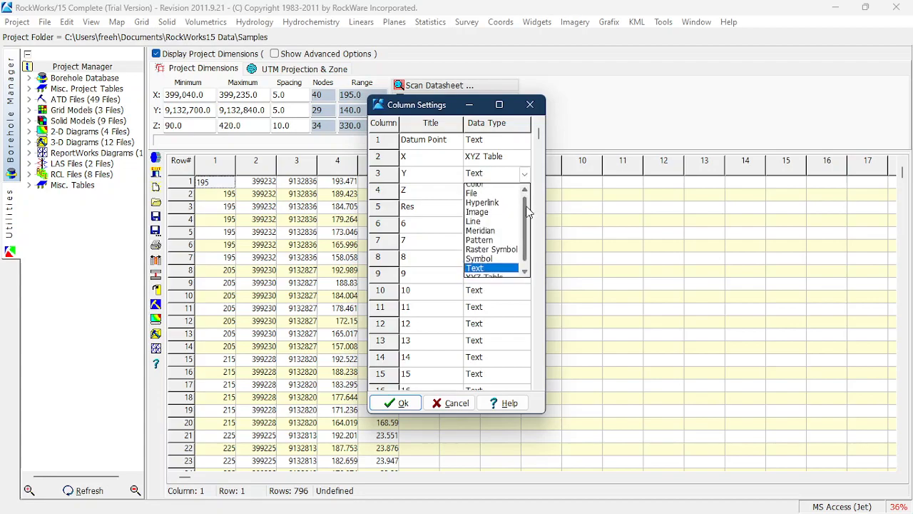
click(486, 274)
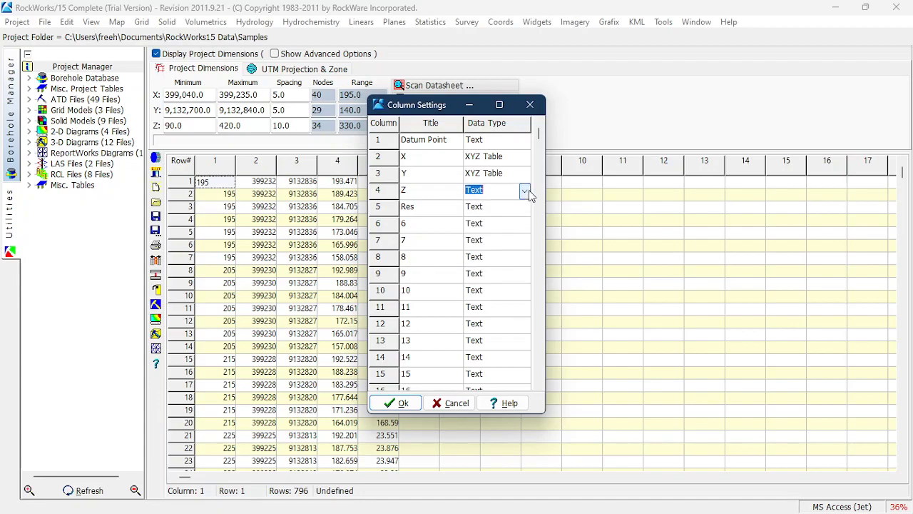
Set the data type of the Z column to XYZ Table
click(525, 191)
drag(528, 218, 528, 262)
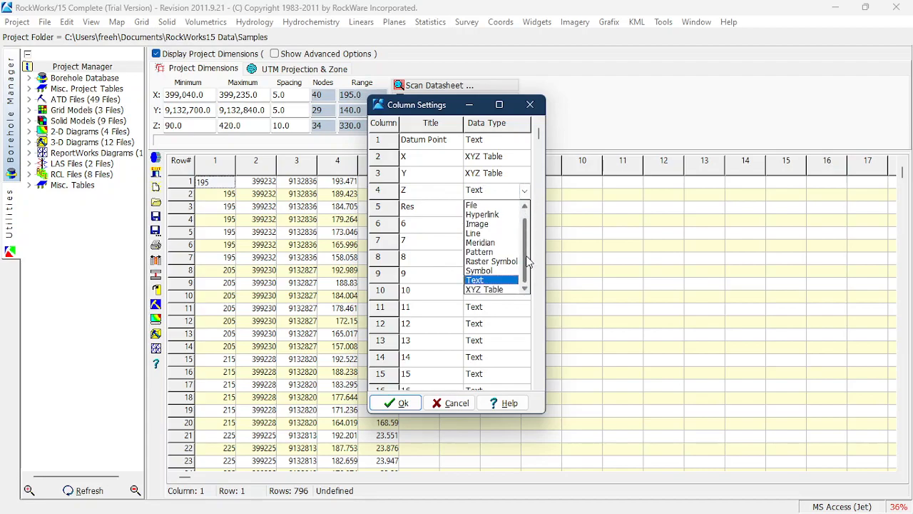
click(485, 293)
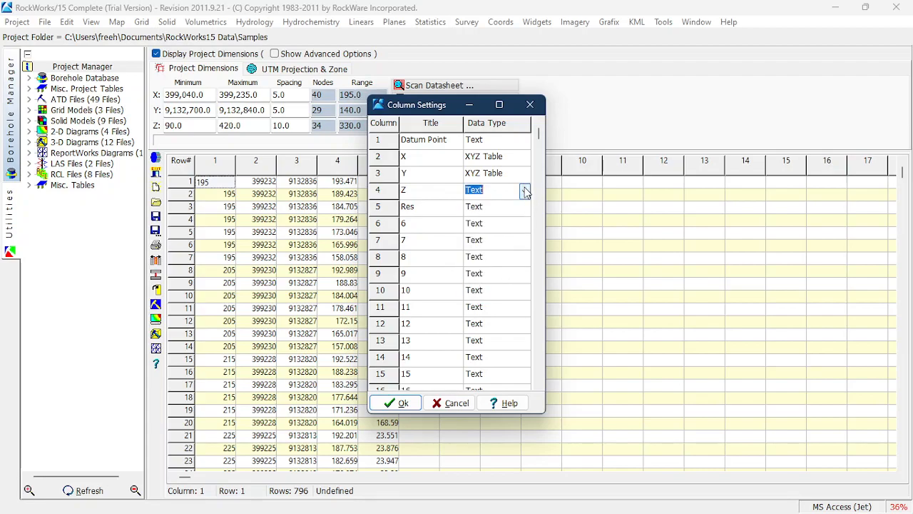
click(525, 191)
drag(527, 223, 527, 235)
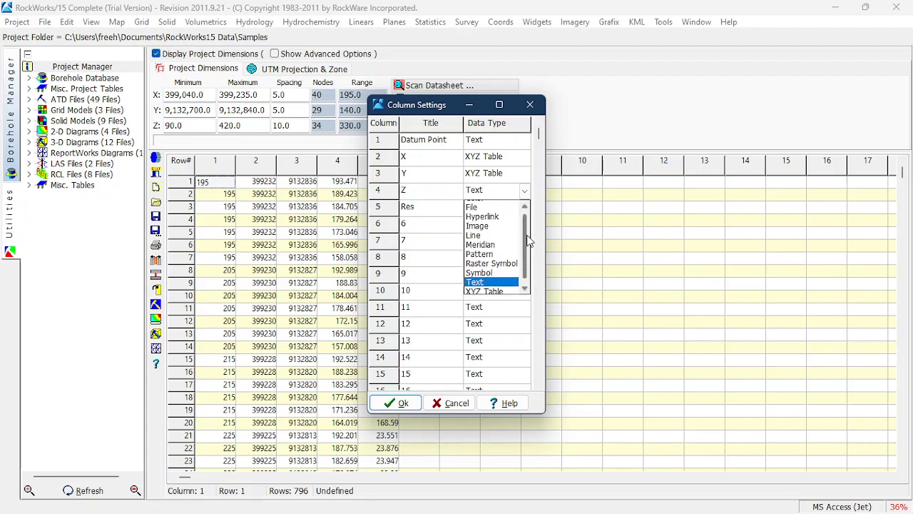
click(490, 284)
click(525, 191)
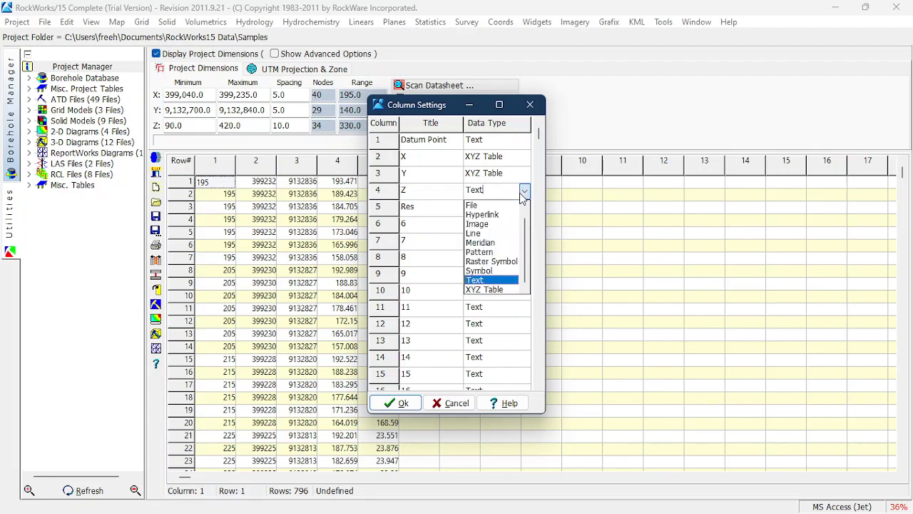
click(492, 290)
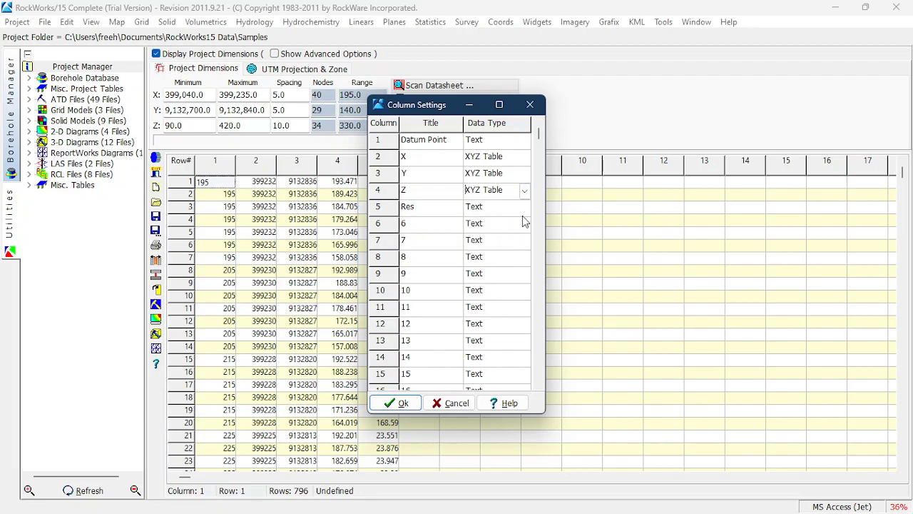
Set the data type of the Res column to XYZ Table and accept the column settings
click(524, 208)
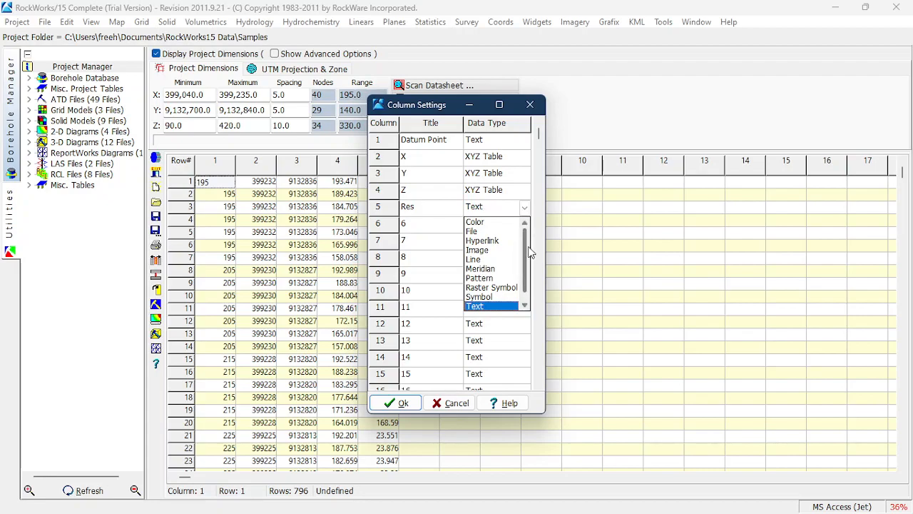
drag(530, 251, 529, 287)
click(492, 306)
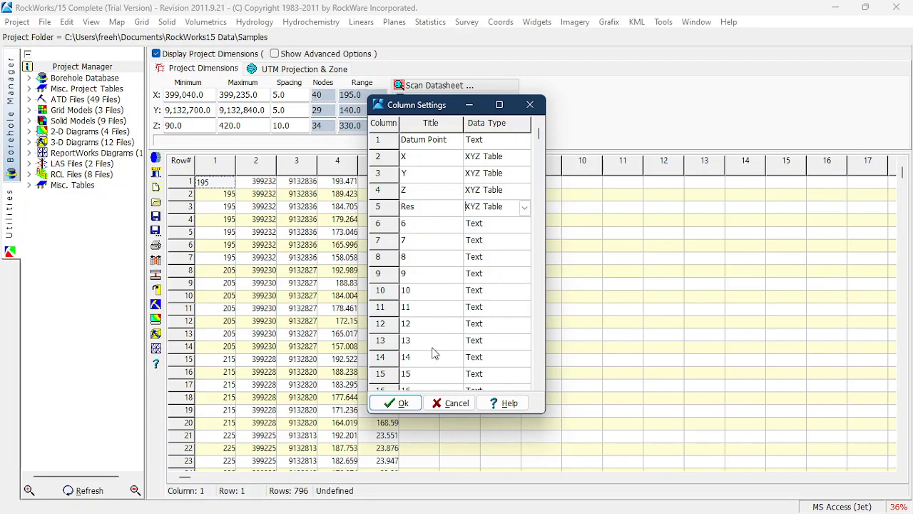
click(398, 403)
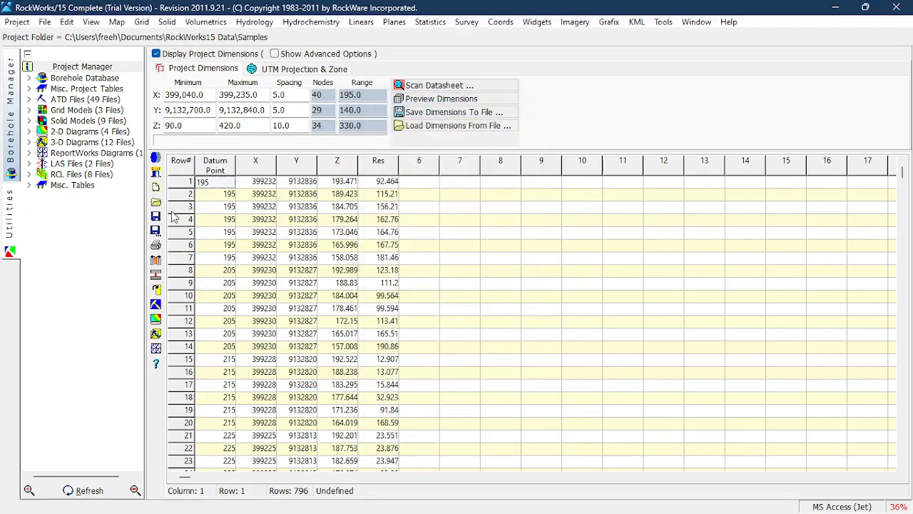
Save the datasheet as Tutorial RW 15.atd in the Samples folder, replacing the existing file
click(156, 227)
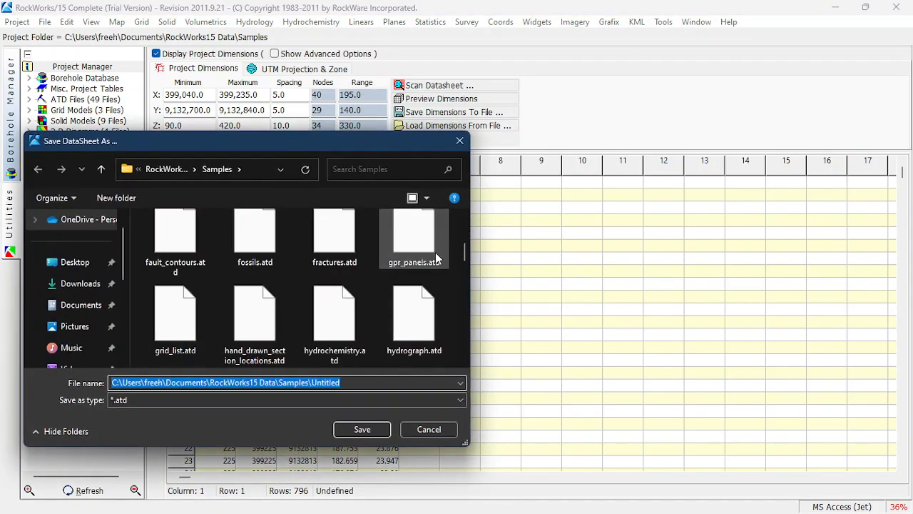
scroll(435, 252, down, 3)
scroll(357, 286, down, 5)
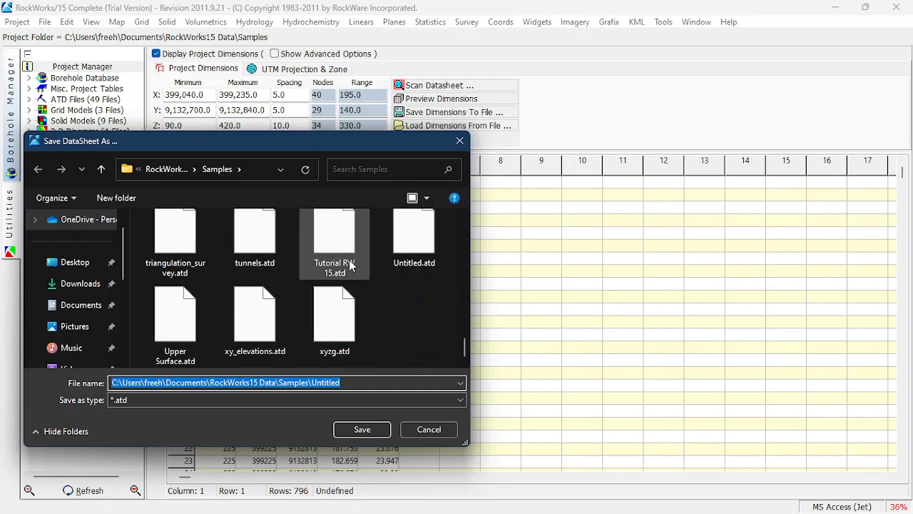
click(354, 266)
click(362, 429)
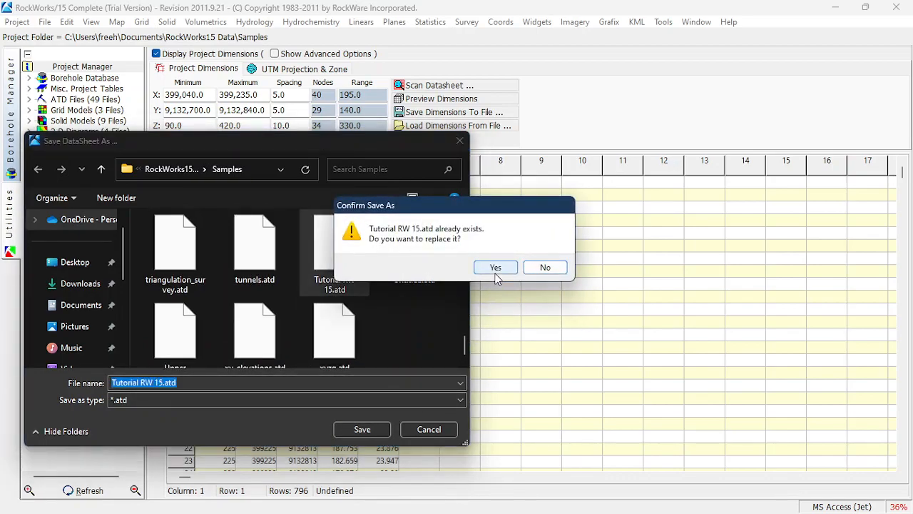
click(496, 268)
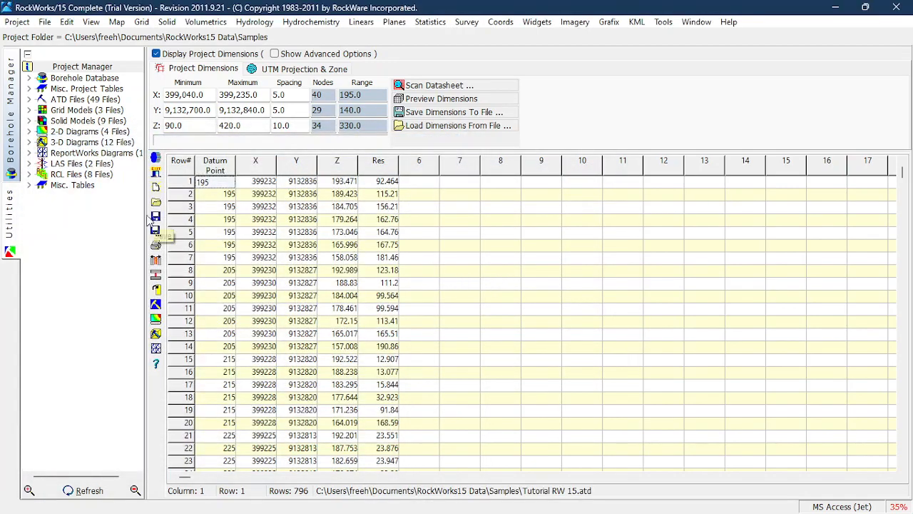
Scan the datasheet for XYZ data using the X, Y and Z columns to update the project dimensions
click(439, 85)
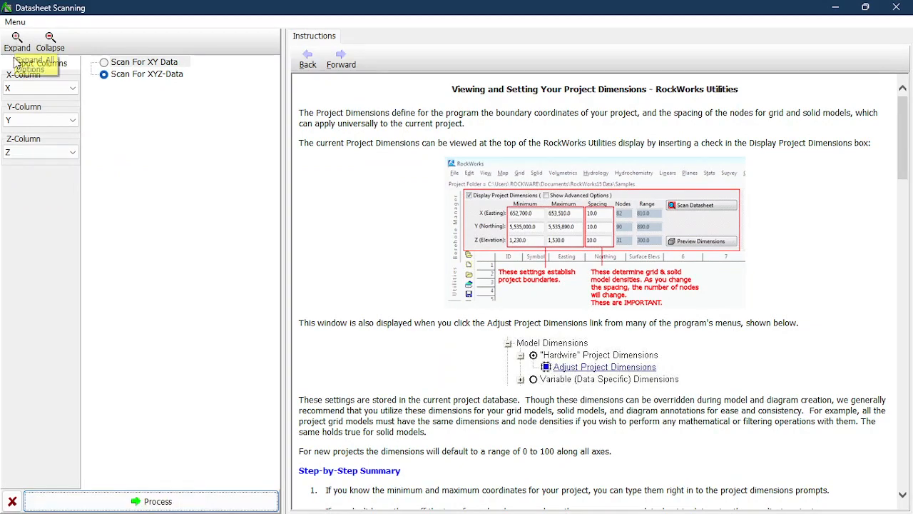
click(30, 87)
click(28, 97)
click(29, 120)
click(29, 134)
click(29, 152)
click(28, 167)
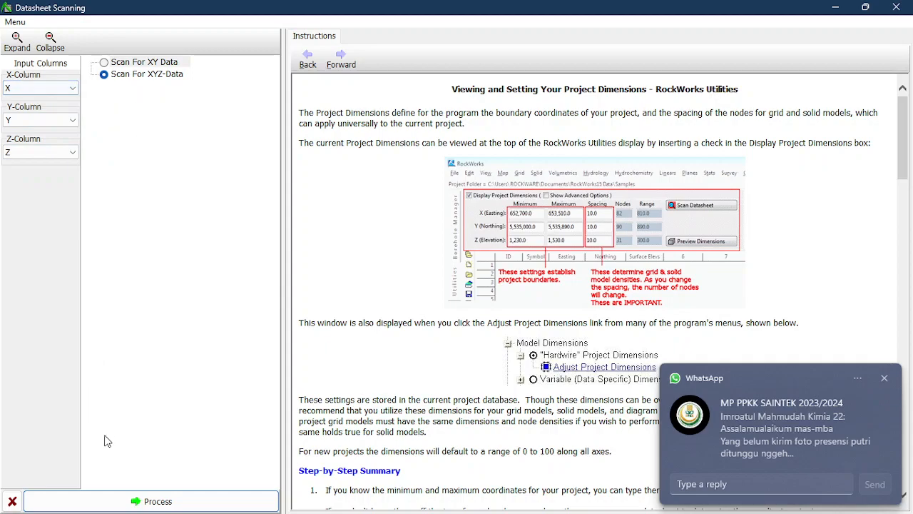
click(126, 499)
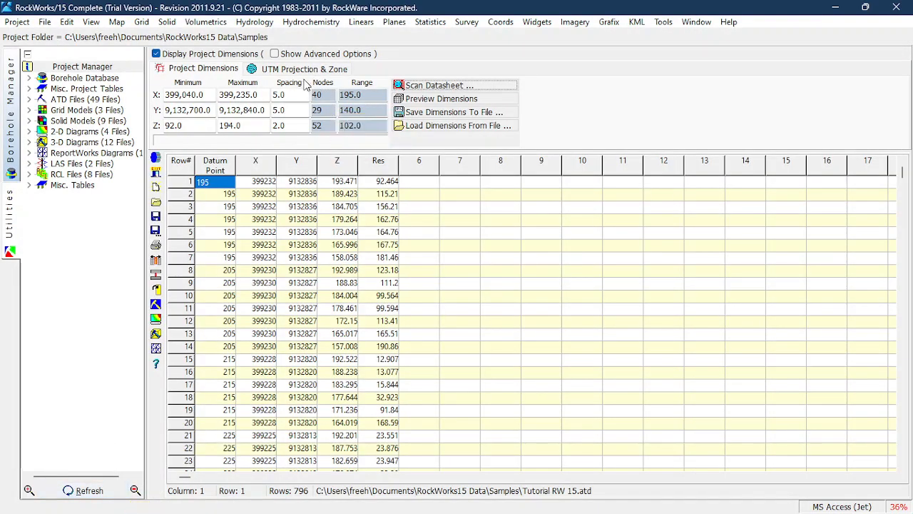
Set up a new solid model, delete the old Tutorial RW 15 model file and save the new model under that name
click(171, 21)
click(180, 31)
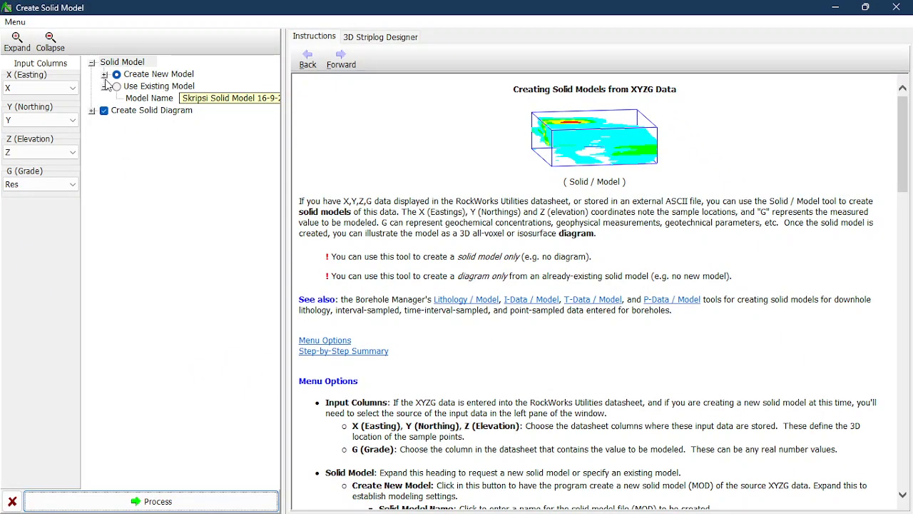
click(104, 74)
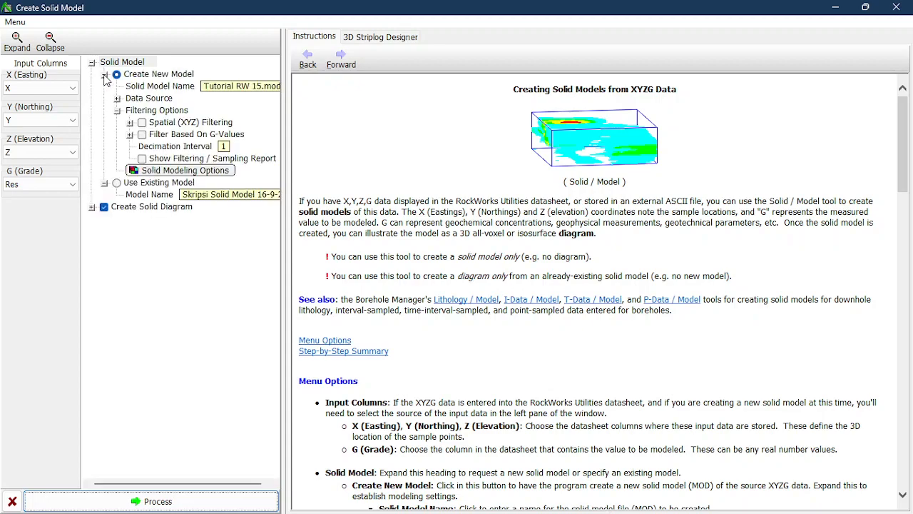
click(241, 86)
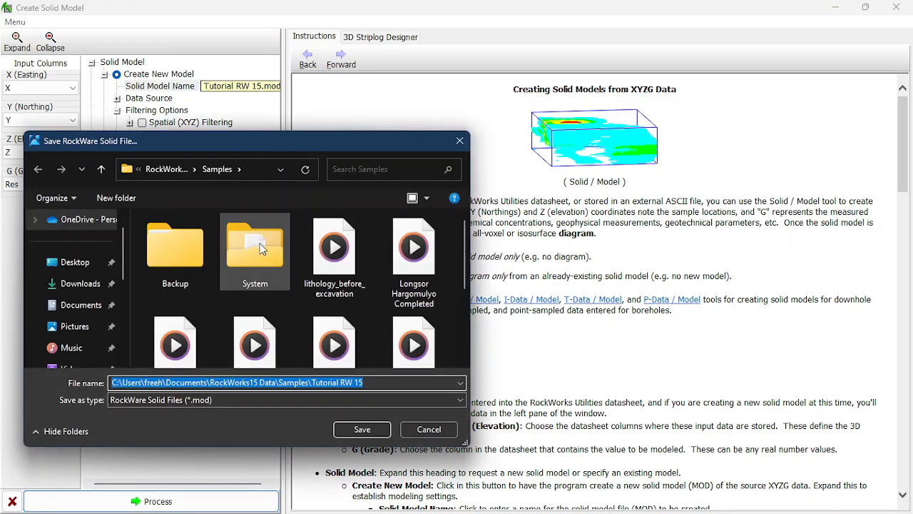
scroll(269, 260, down, 5)
click(403, 305)
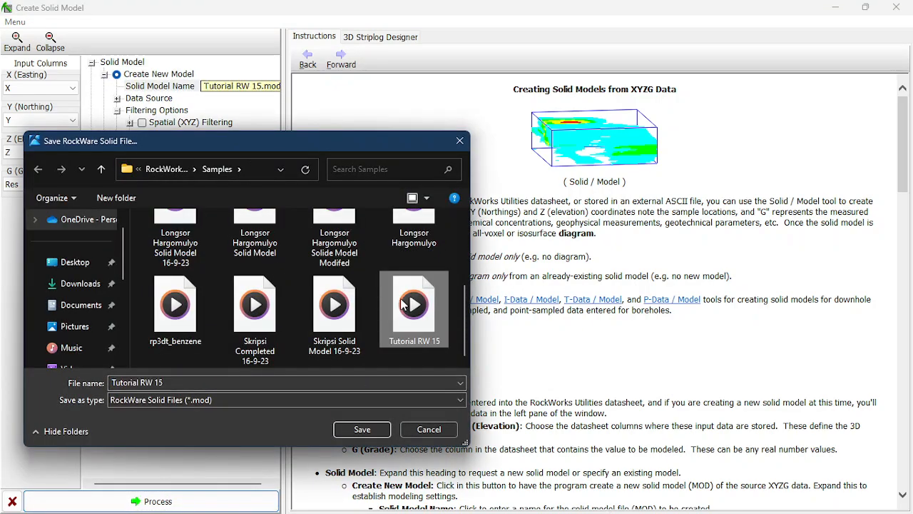
key(Delete)
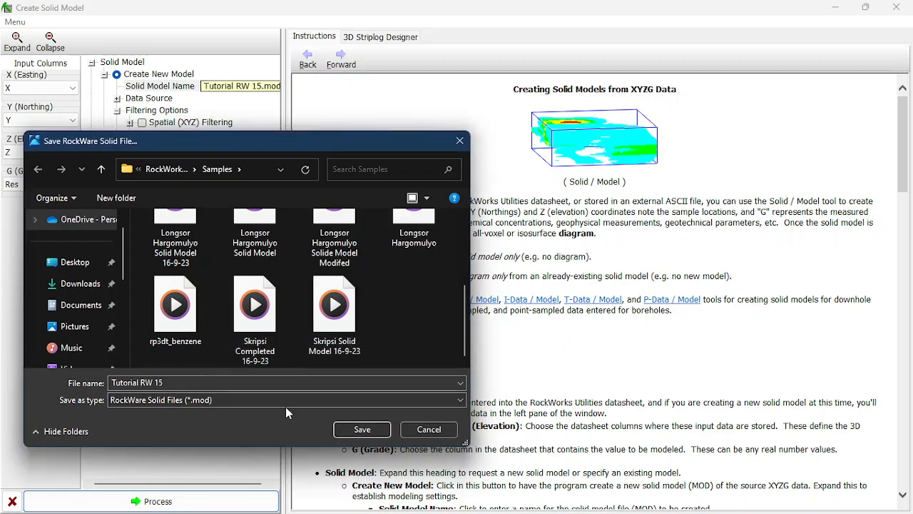
click(348, 431)
click(497, 271)
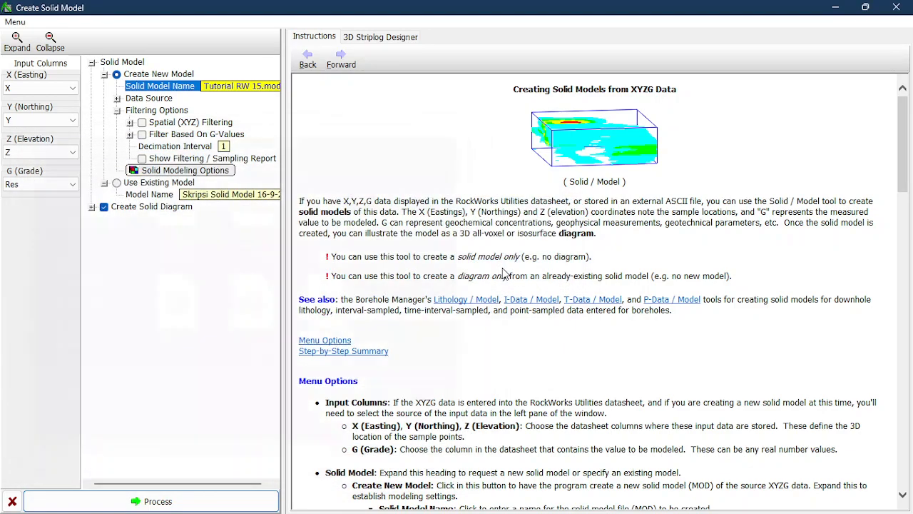
Accept the solid modeling options with the Inverse-Distance (Anisotropic) algorithm and smoothing, and process the model
click(159, 170)
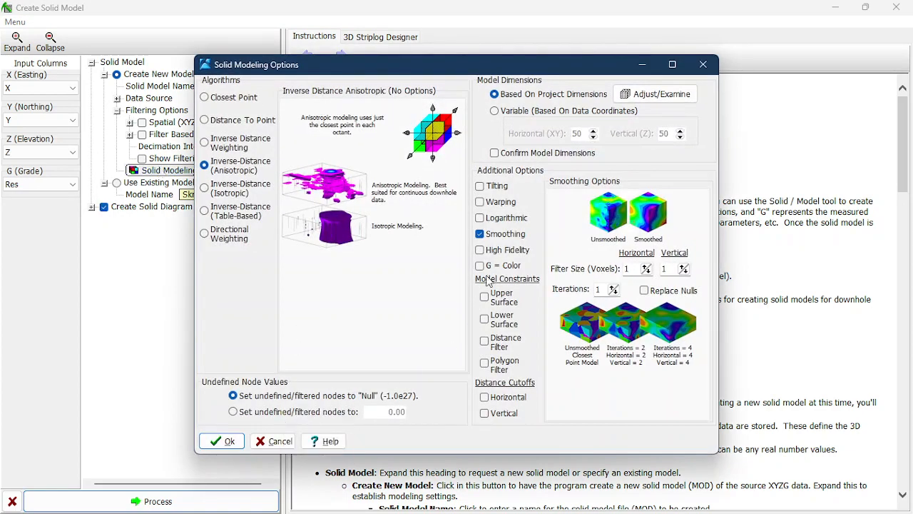
mouse_move(242, 192)
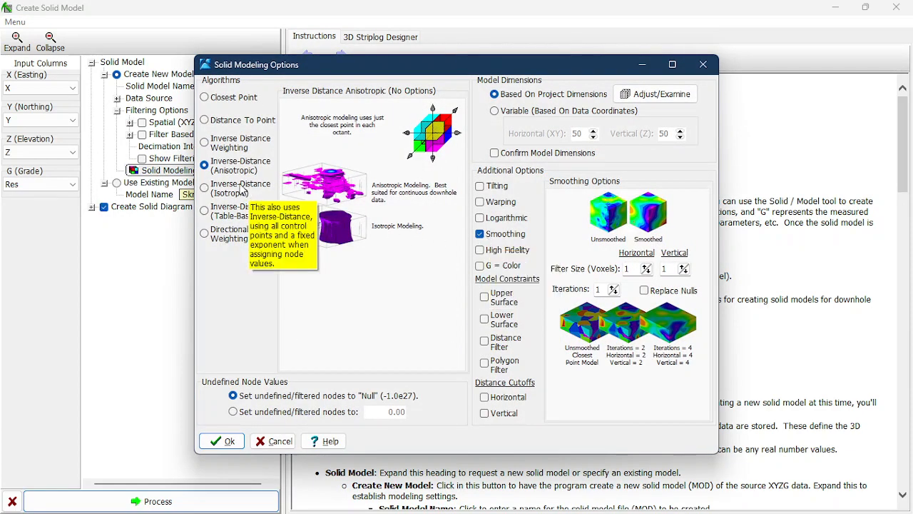
click(222, 441)
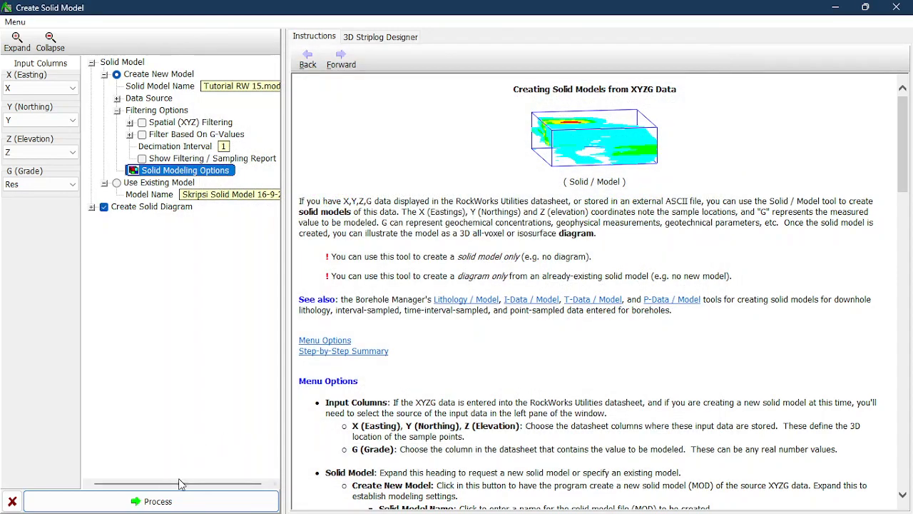
click(155, 501)
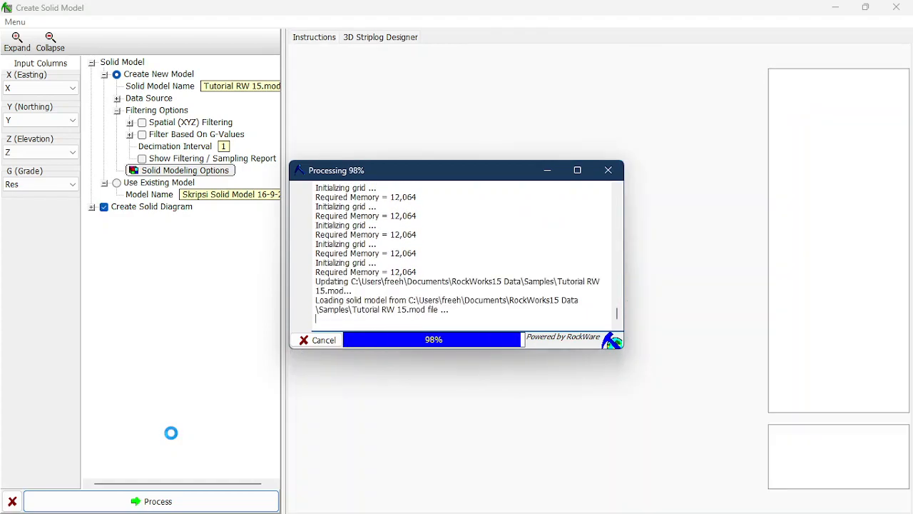
Examine the generated 3D solid model and its resistivity distribution from several sides
mouse_move(582, 339)
mouse_down()
mouse_move(558, 326)
mouse_move(612, 343)
mouse_move(596, 351)
mouse_up()
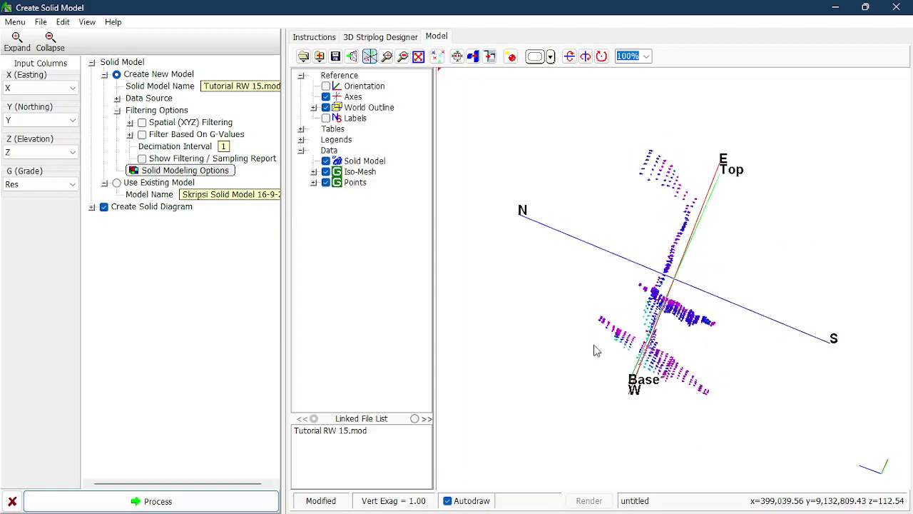
scroll(717, 312, up, 2)
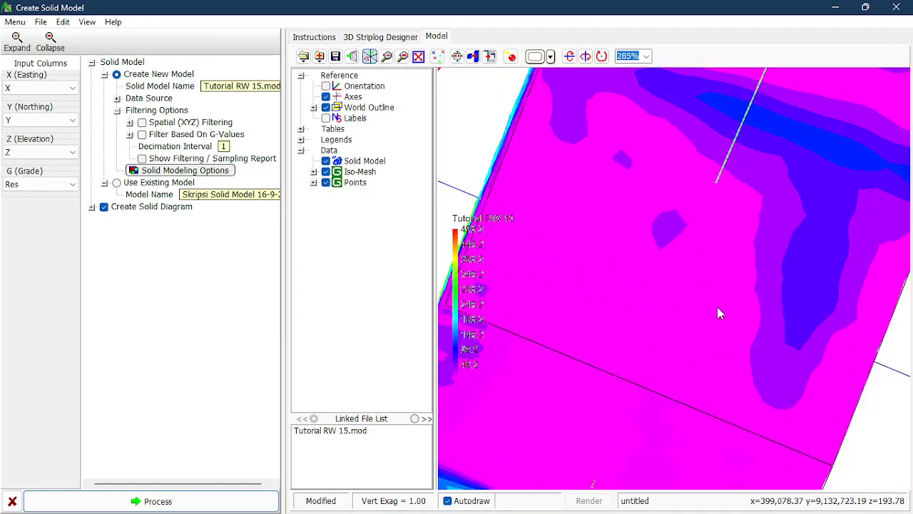
scroll(795, 320, up, 3)
drag(832, 379, 733, 354)
drag(803, 388, 529, 318)
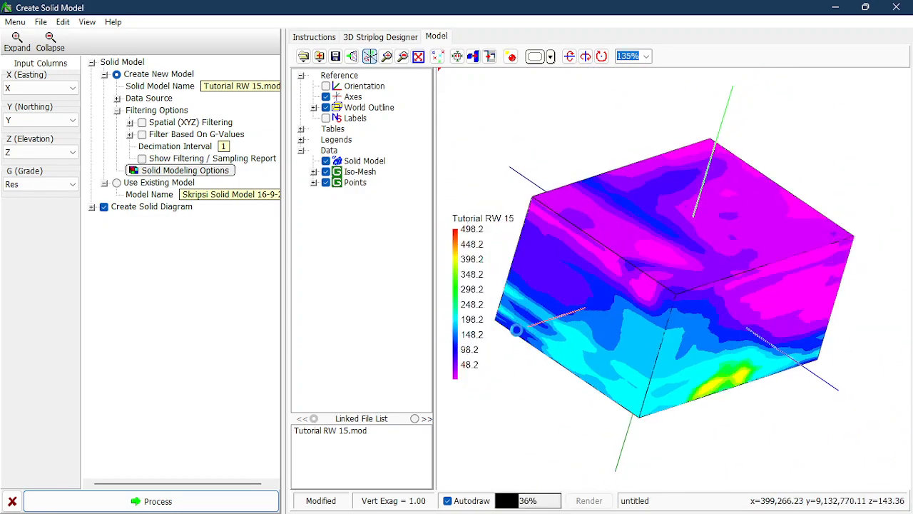
drag(749, 387, 784, 387)
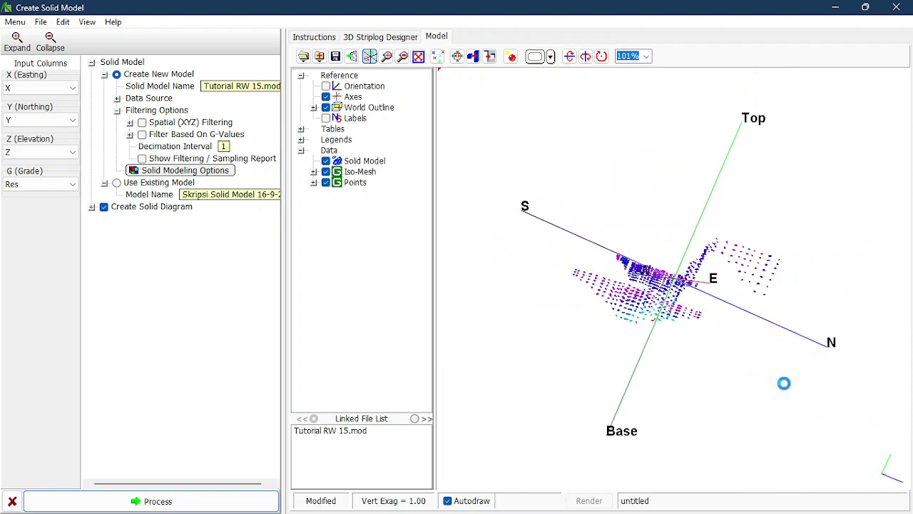
drag(618, 397, 703, 448)
drag(626, 418, 614, 416)
drag(623, 319, 619, 318)
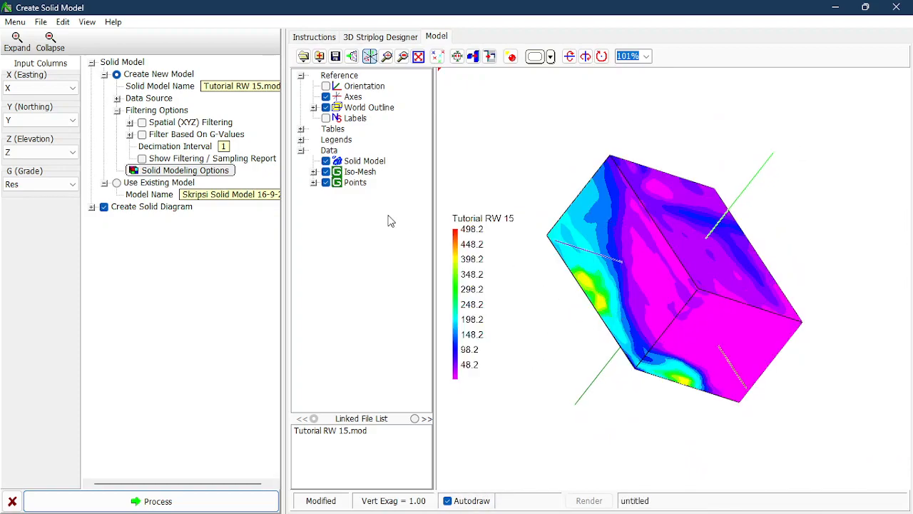
Open the Solid Model's display options and enter an opacity of 20
double_click(346, 164)
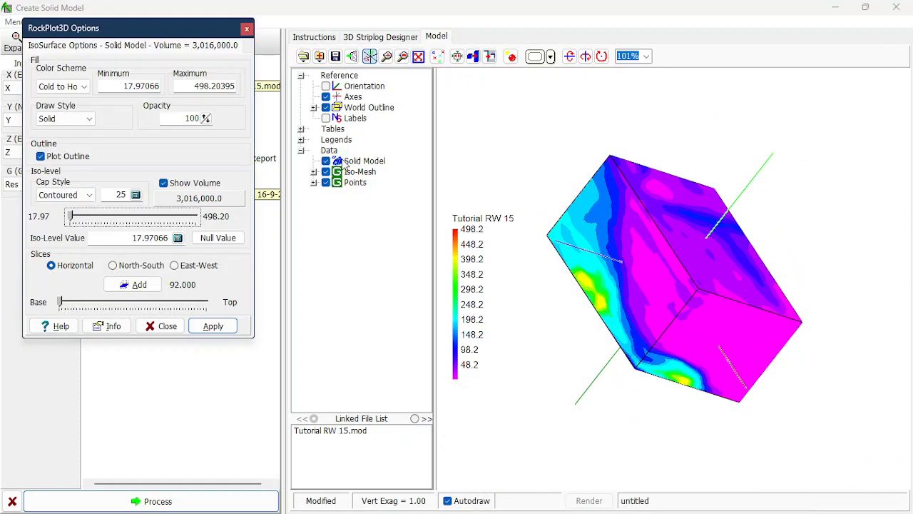
double_click(165, 118)
text(20)
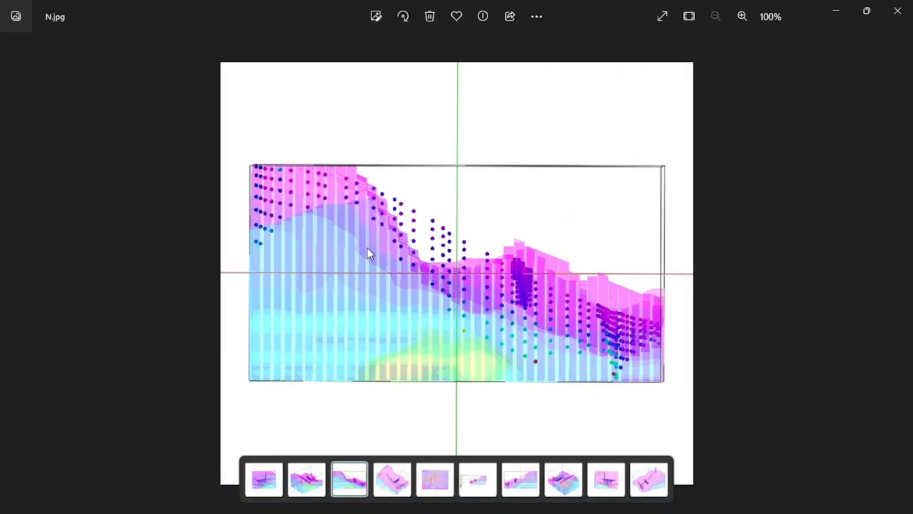
Browse the reference images of the completed model, including N.jpg, N-W.jpg and S.jpg, and close the image viewer
key(Right)
key(Right)
key(Left)
key(Left)
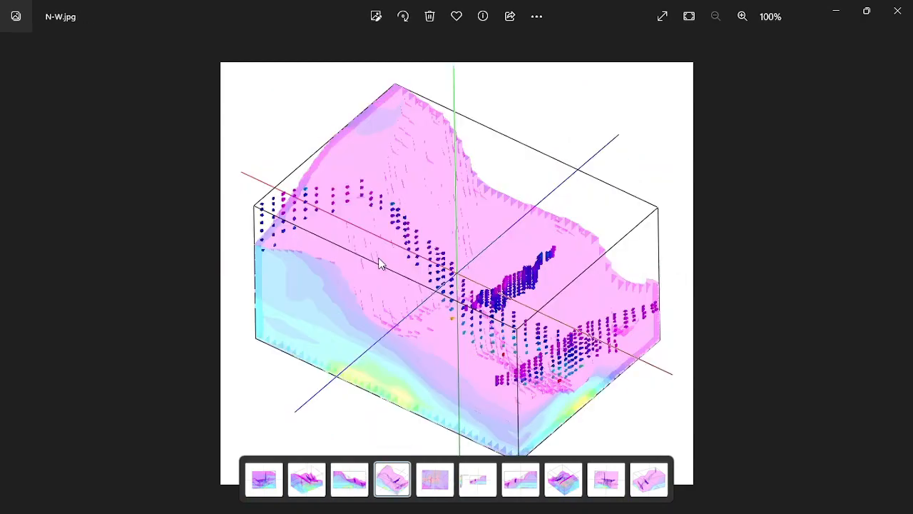
key(Right)
key(Right)
key(Right)
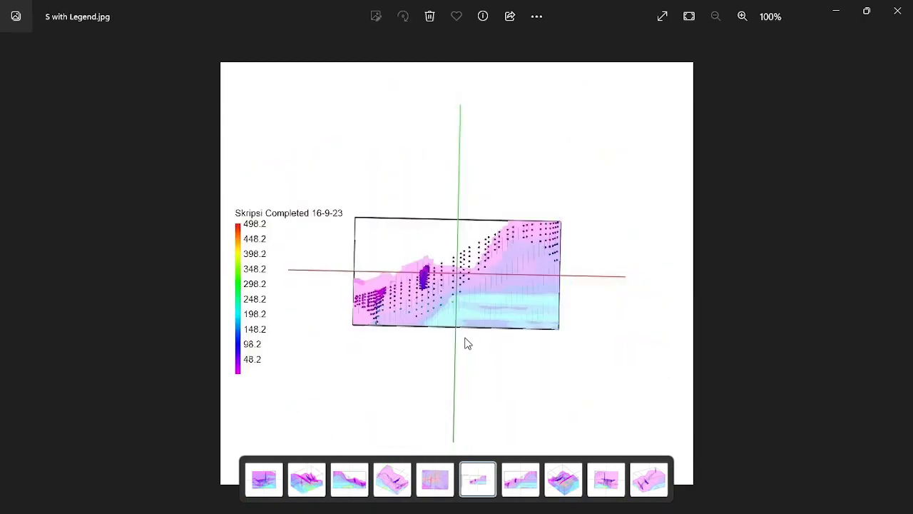
key(Right)
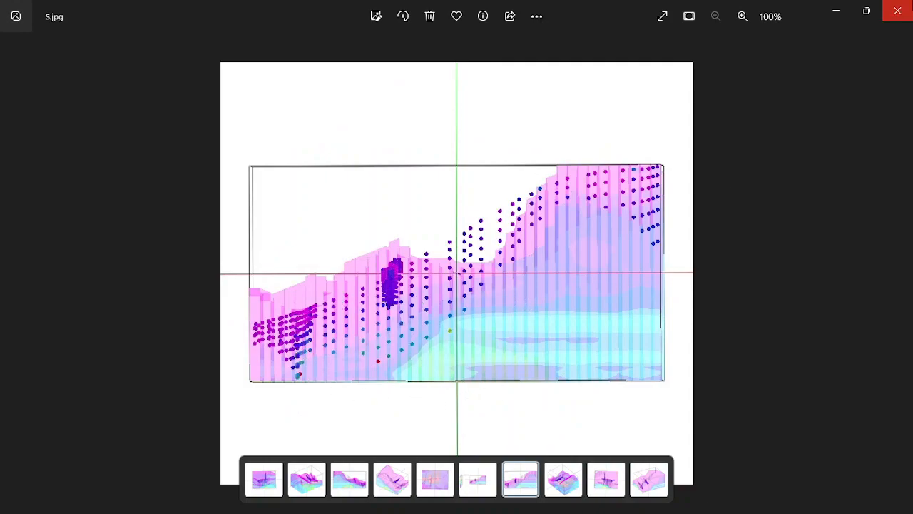
click(900, 9)
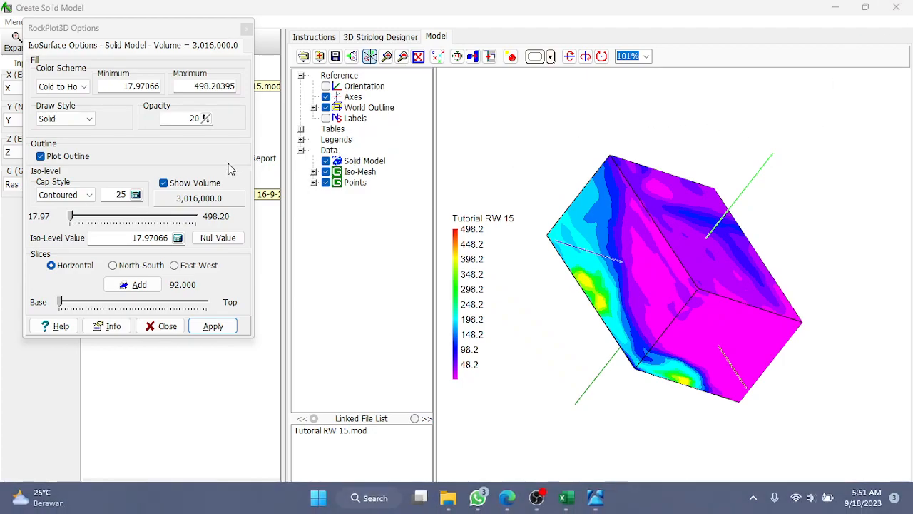
Apply the entered opacity to the solid model, close its options and inspect the data points inside it from several angles
click(200, 328)
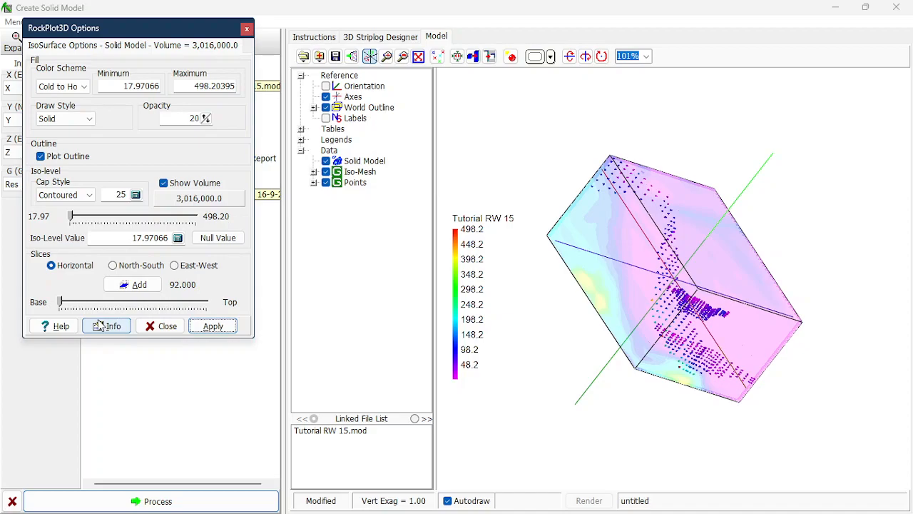
click(163, 326)
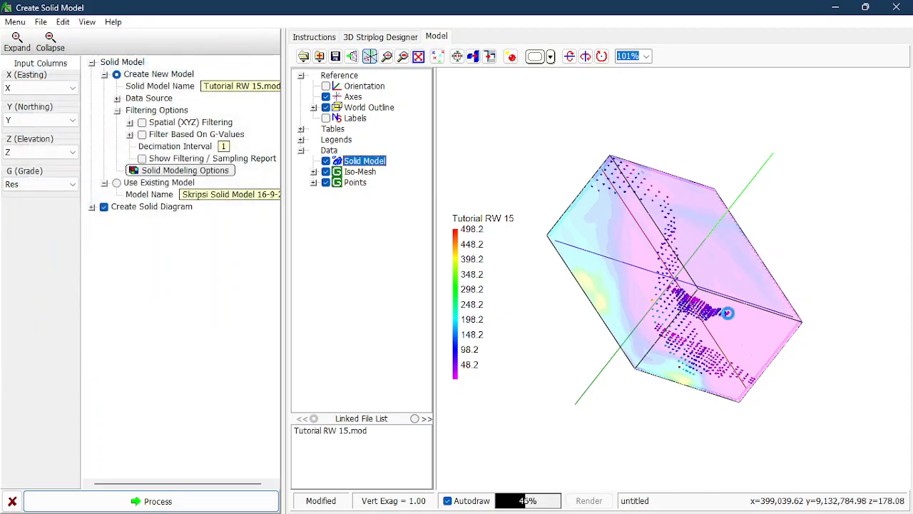
mouse_move(654, 310)
mouse_down()
mouse_move(667, 351)
mouse_move(670, 312)
mouse_up()
scroll(685, 284, up, 5)
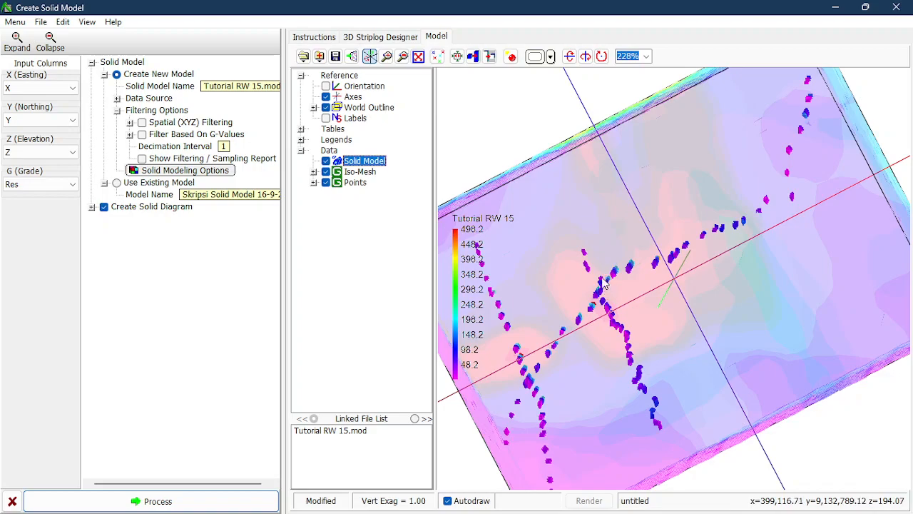
scroll(601, 249, down, 1)
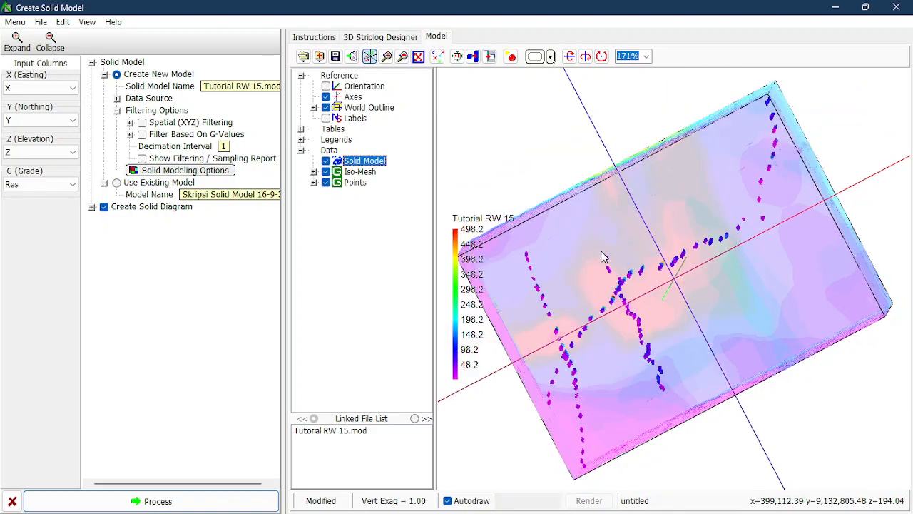
drag(607, 269, 597, 244)
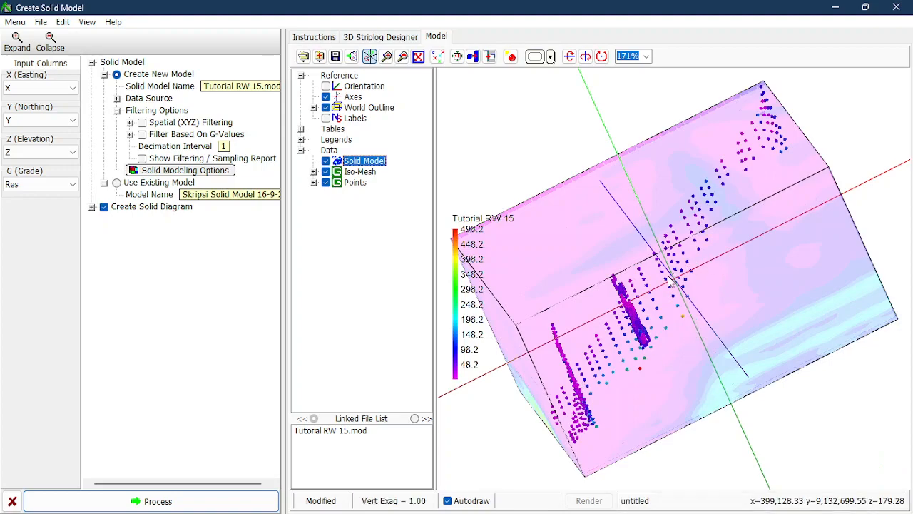
drag(651, 319, 628, 343)
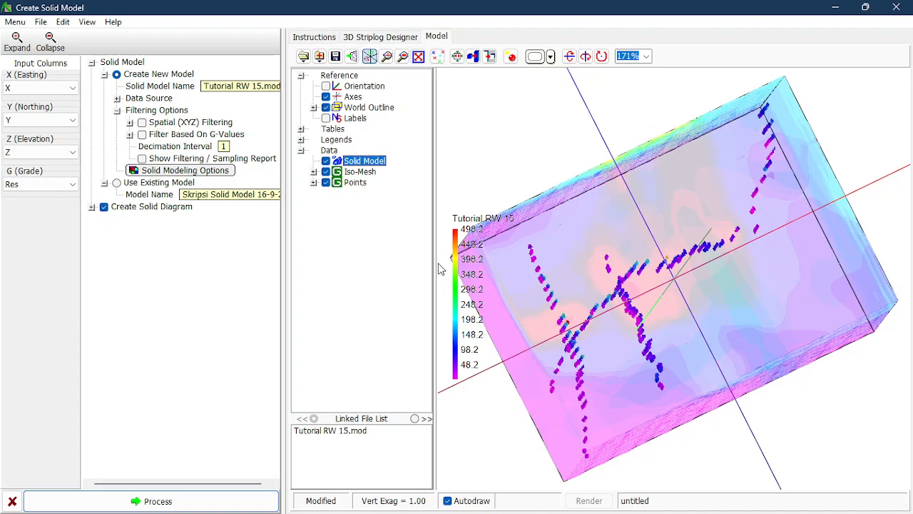
Save the 3D view as Tutorial RW 15 and close the Create Solid Model window
click(335, 57)
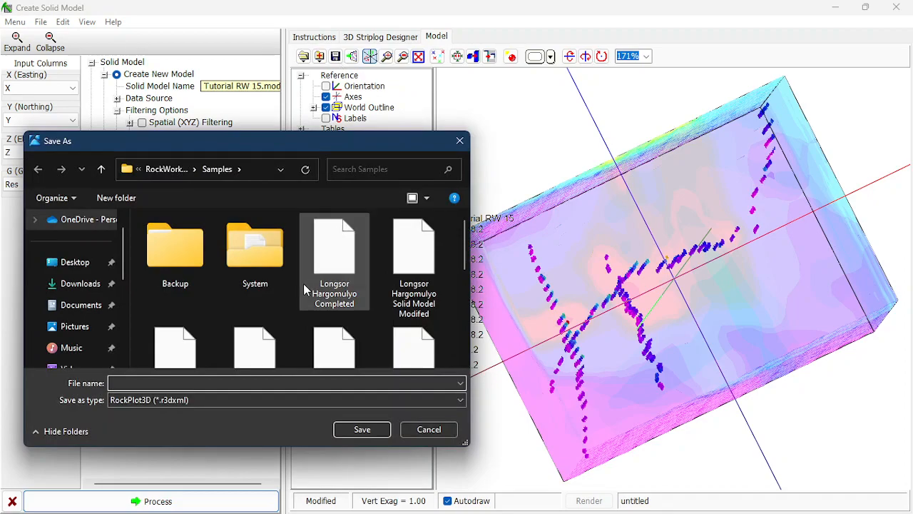
text(Tutorial RW)
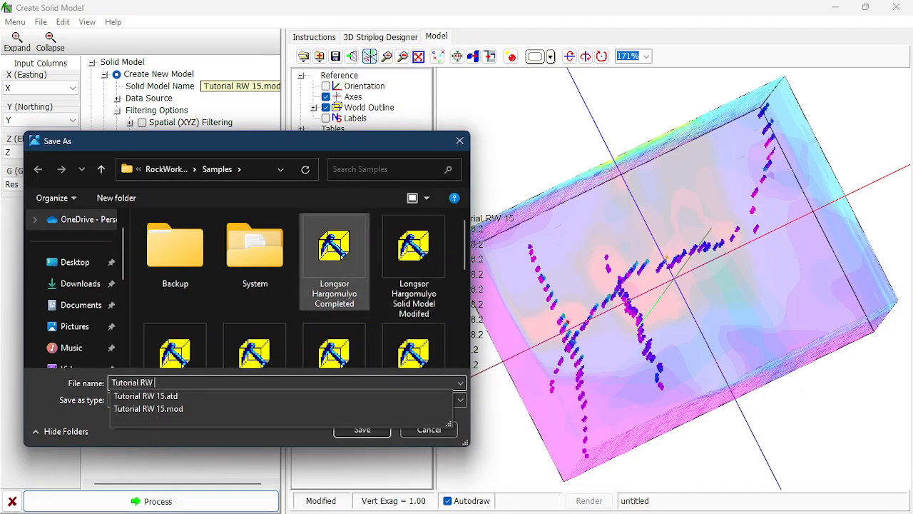
text( 15)
key(Return)
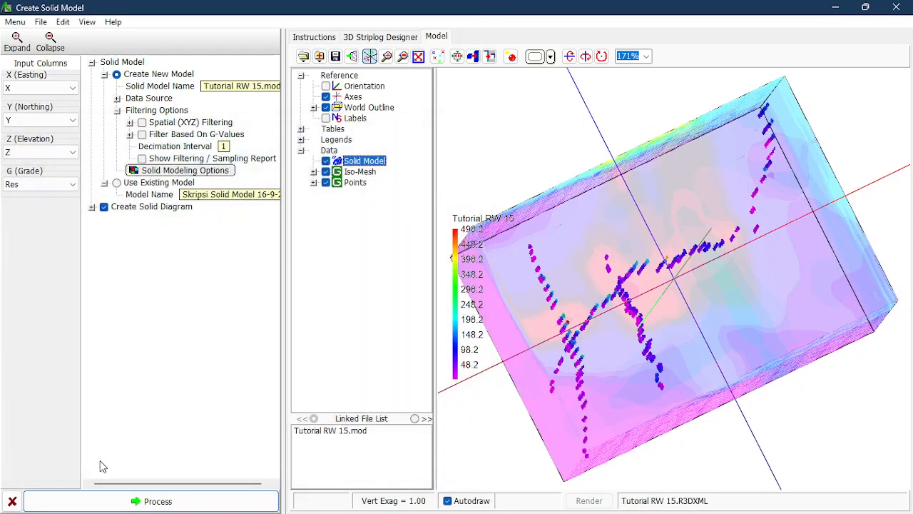
click(19, 501)
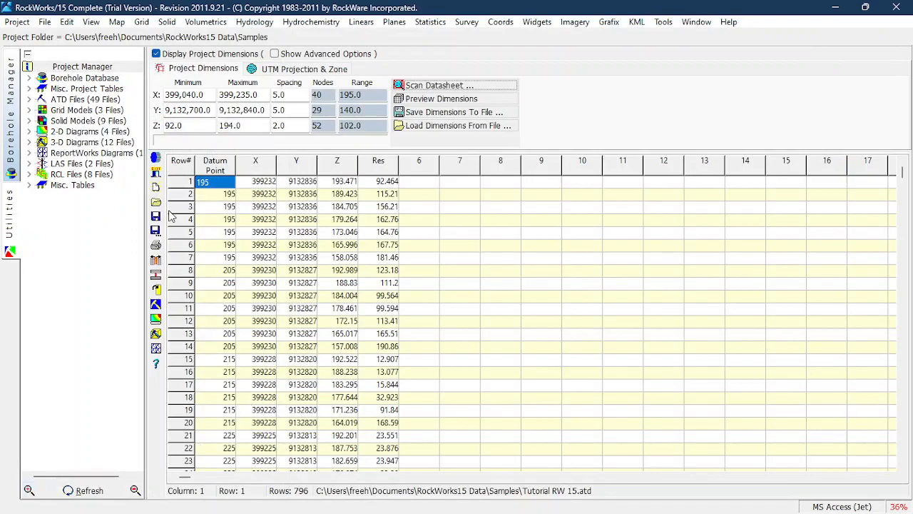
Switch to the Excel workbook and examine the Upper Surface sheet's data rows, comparing them with the Solid Model Modificated sheet
click(570, 505)
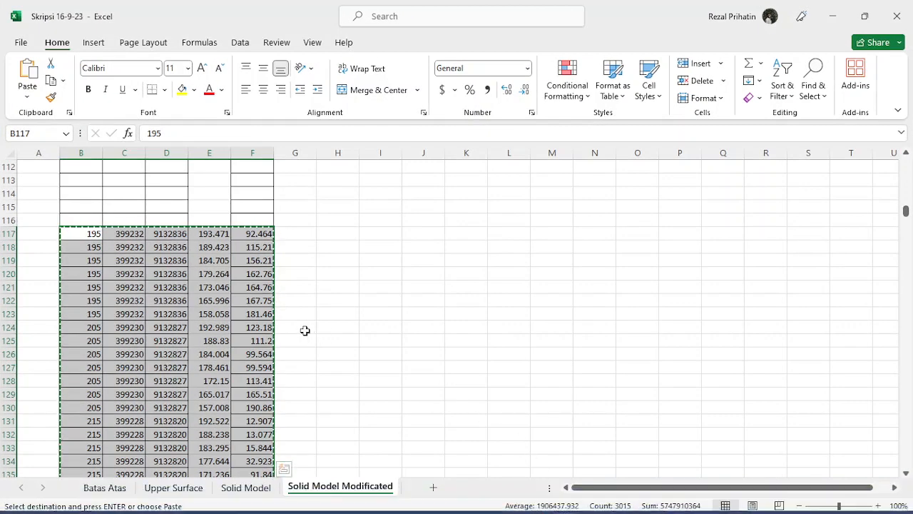
click(189, 491)
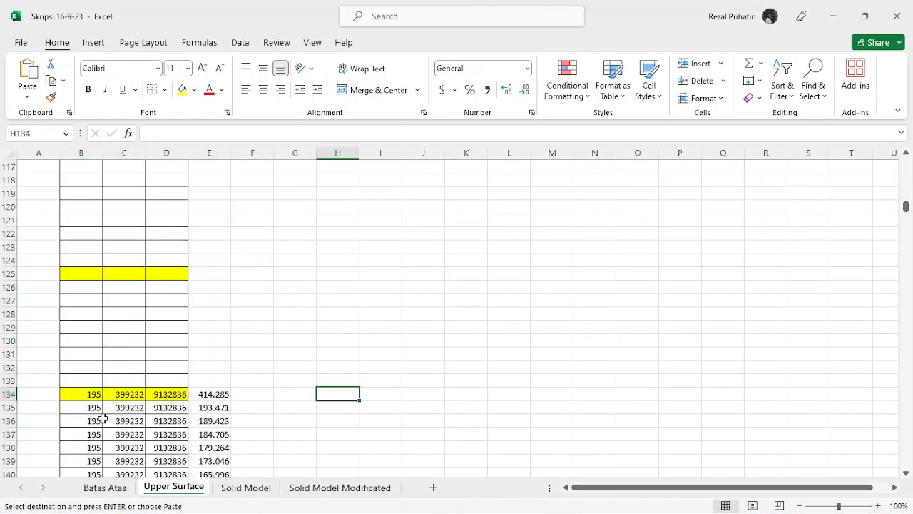
click(83, 399)
mouse_move(907, 206)
mouse_down()
mouse_move(909, 152)
mouse_move(909, 217)
mouse_up()
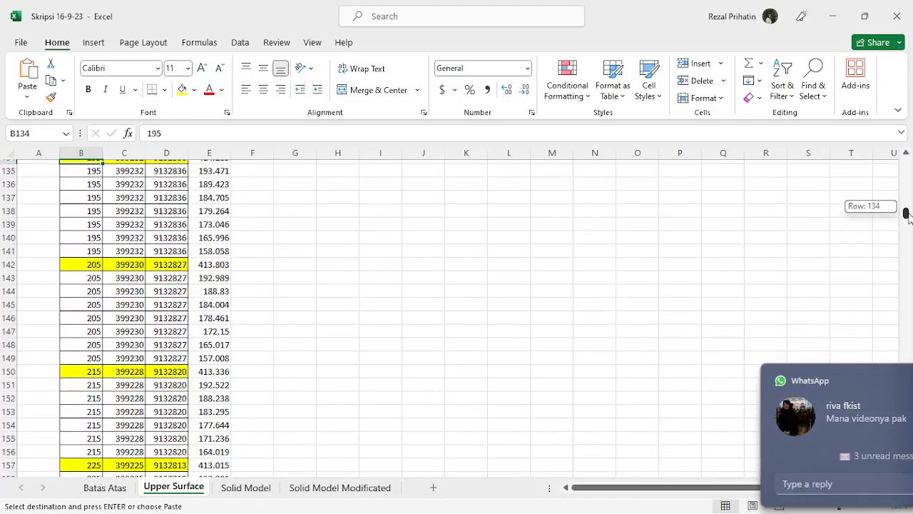
mouse_move(909, 217)
mouse_down()
mouse_move(912, 147)
mouse_move(910, 232)
mouse_move(911, 212)
mouse_up()
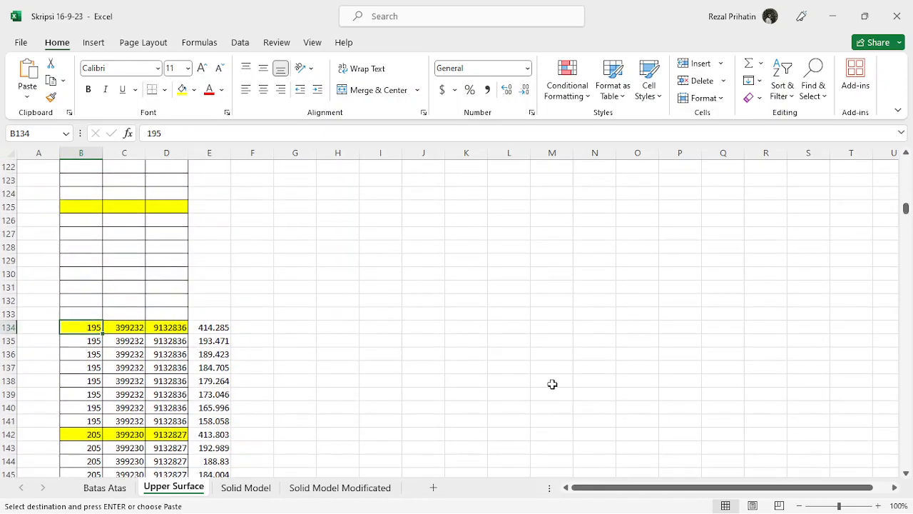
click(325, 488)
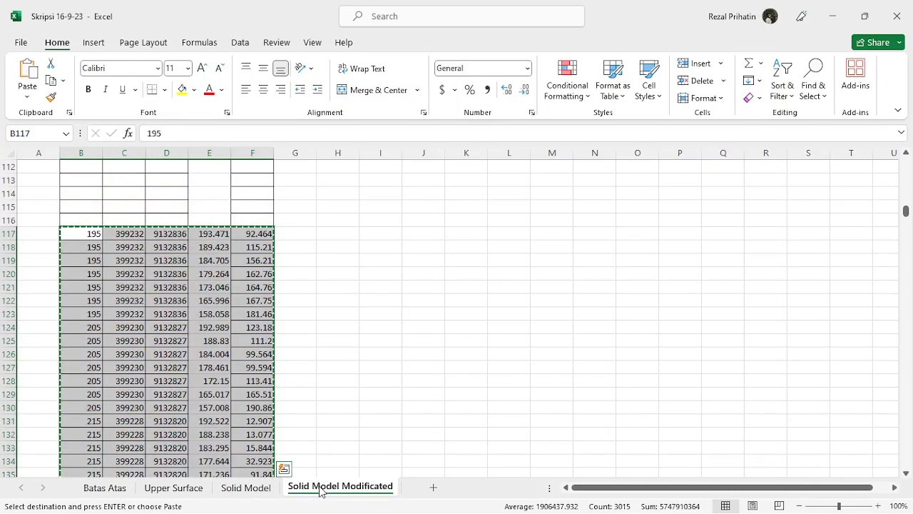
click(170, 489)
scroll(184, 416, up, 20)
scroll(186, 378, up, 12)
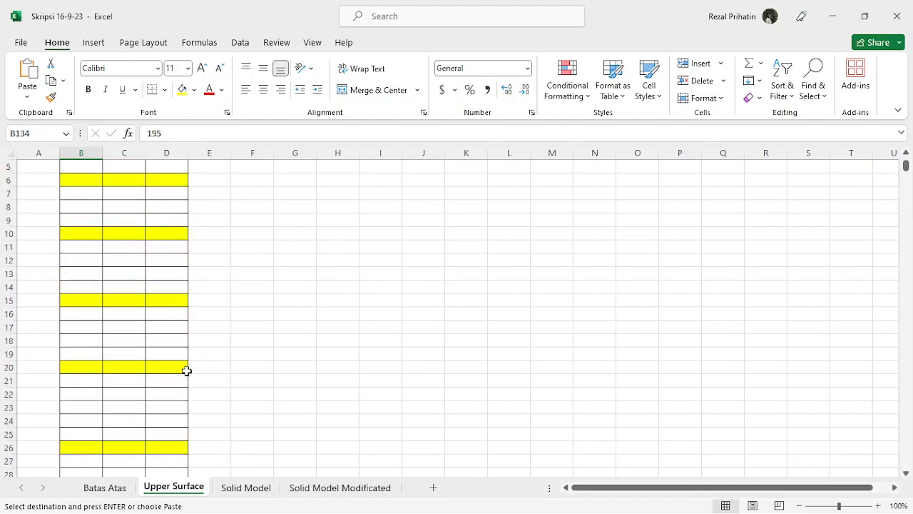
scroll(207, 361, down, 20)
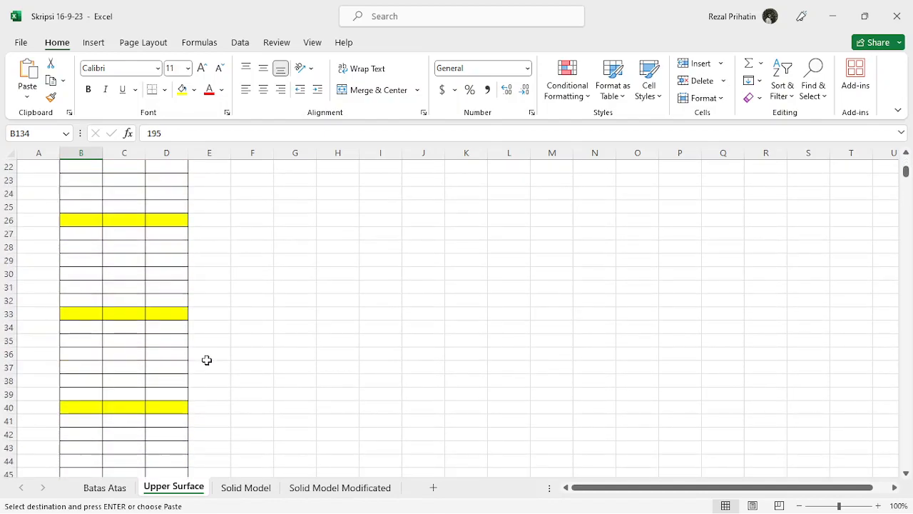
scroll(207, 360, down, 4)
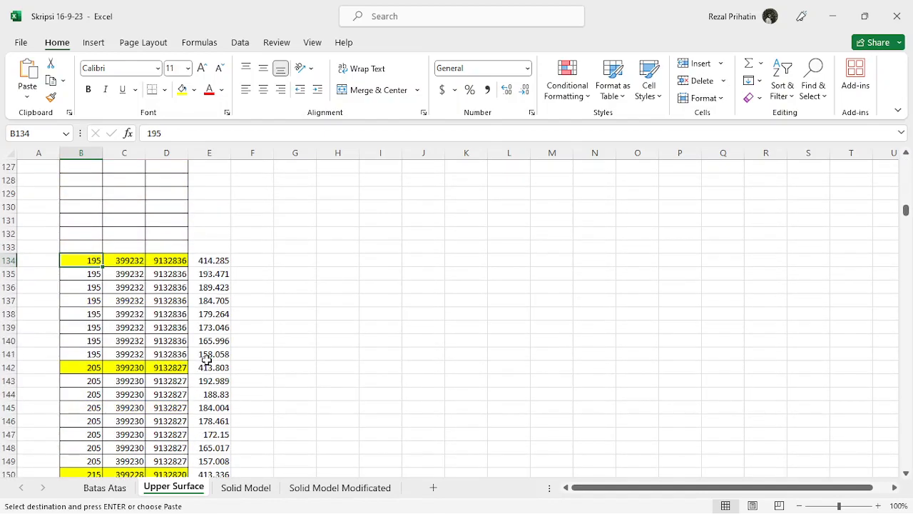
Copy the Upper Surface data from B134 to E829
click(117, 261)
click(178, 261)
click(210, 261)
click(90, 261)
scroll(763, 261, down, 11)
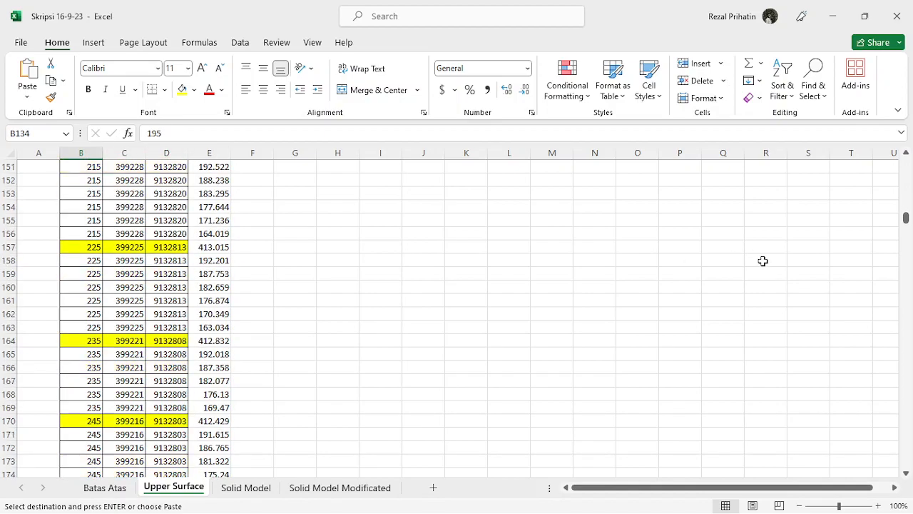
drag(906, 226, 906, 463)
shift+click(197, 464)
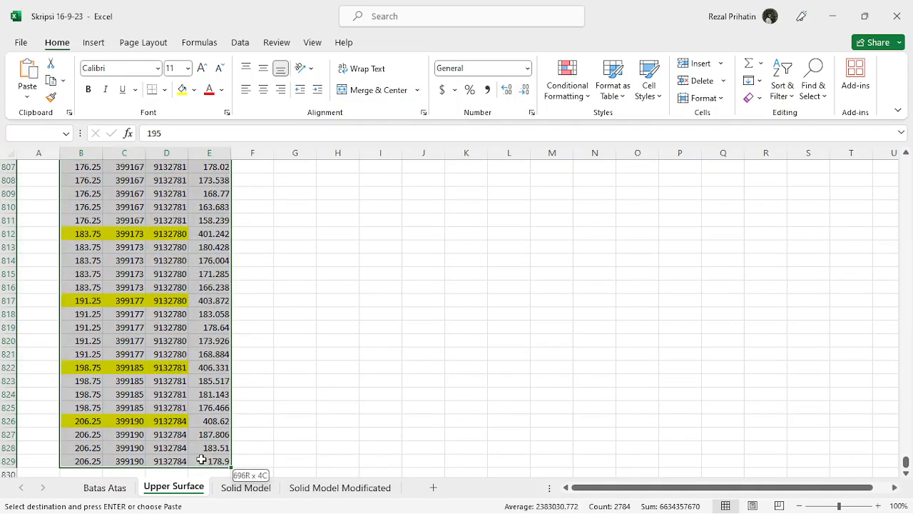
key(ctrl+c)
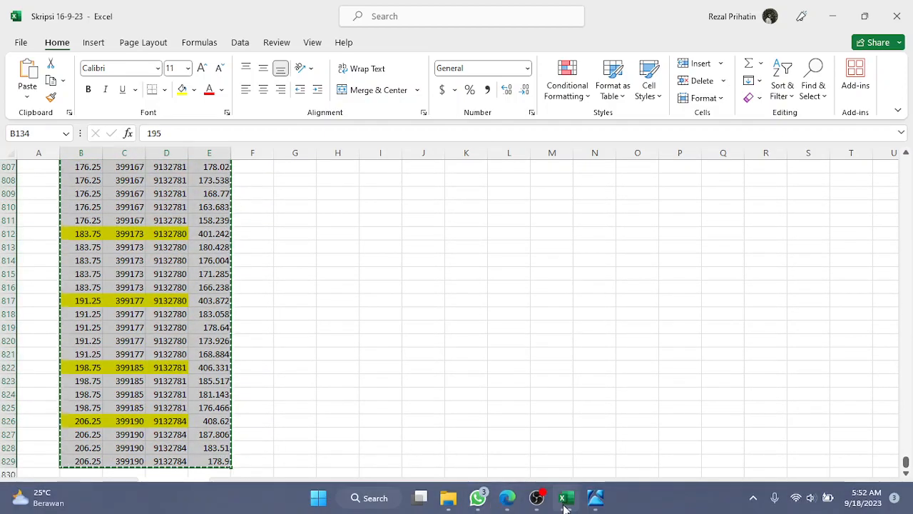
Switch to RockWorks, create a new datasheet with numbered column titles and paste the copied data from its first cell
click(596, 498)
click(566, 457)
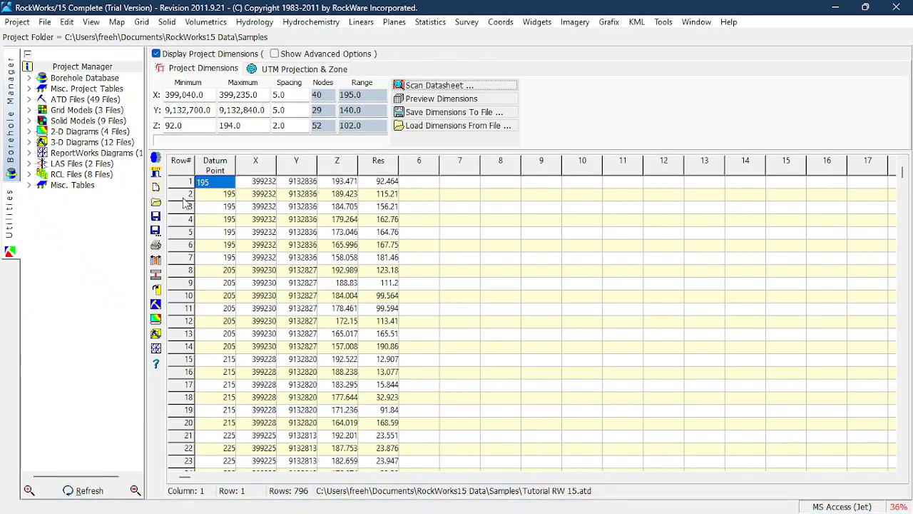
click(156, 187)
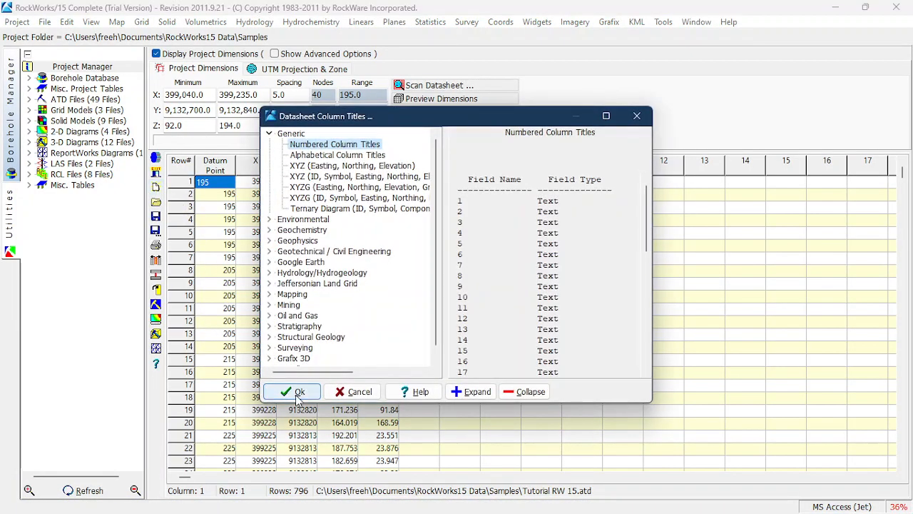
click(295, 390)
right_click(226, 190)
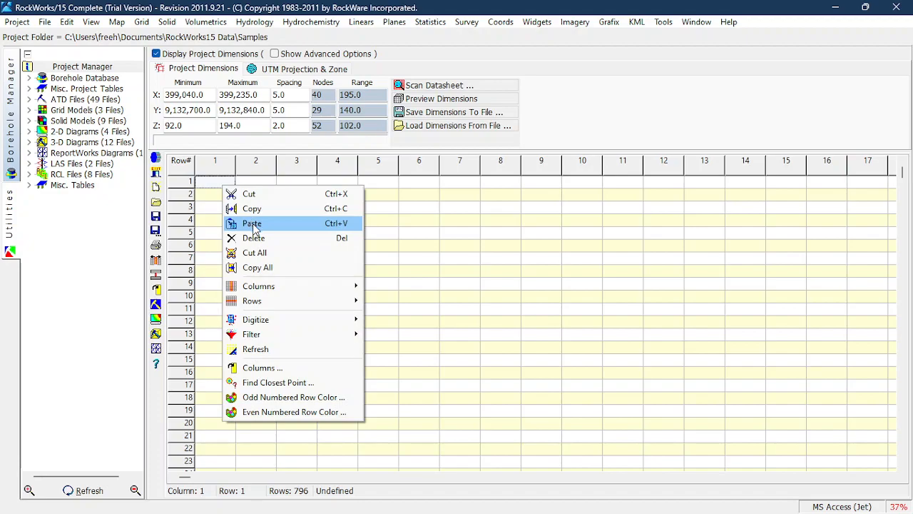
click(252, 223)
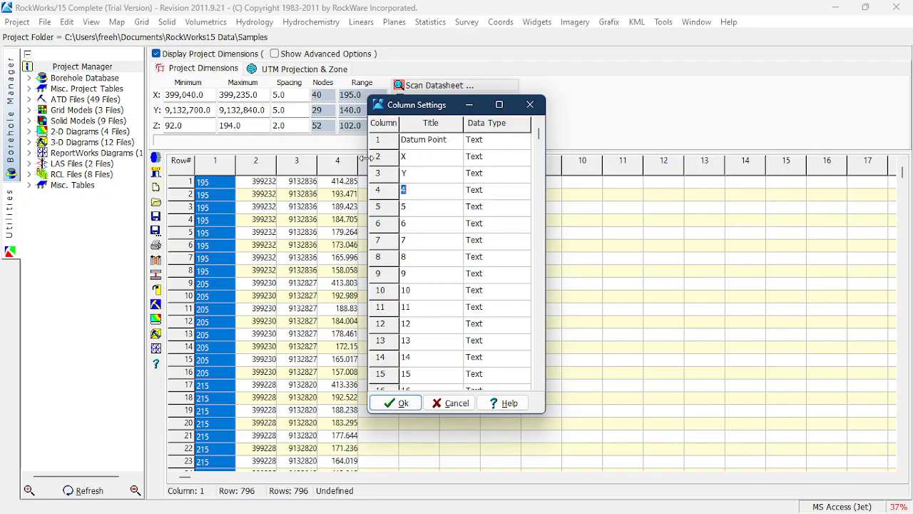
Title the first four columns Datum Point, X, Y and Z, and set the data type of X, Y and Z to XYZ Table
click(526, 157)
click(524, 157)
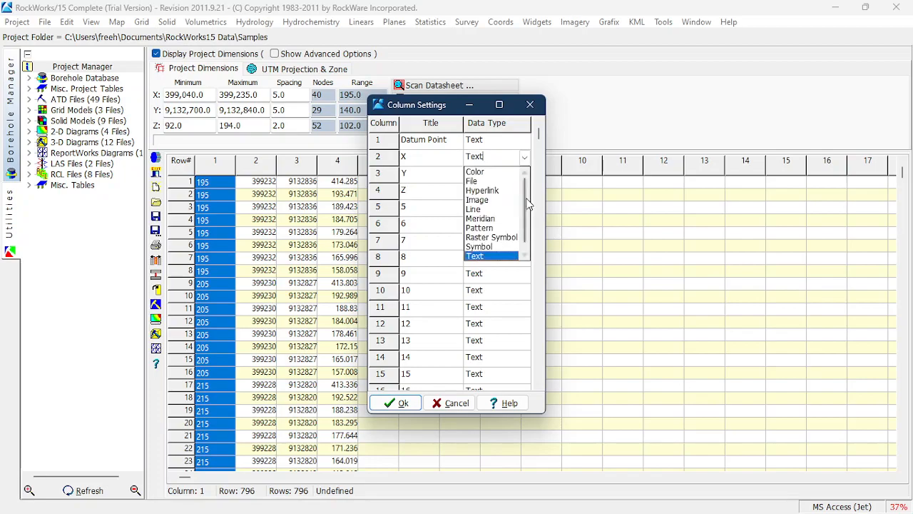
scroll(527, 236, down, 1)
click(497, 256)
click(524, 174)
click(524, 174)
scroll(500, 271, down, 1)
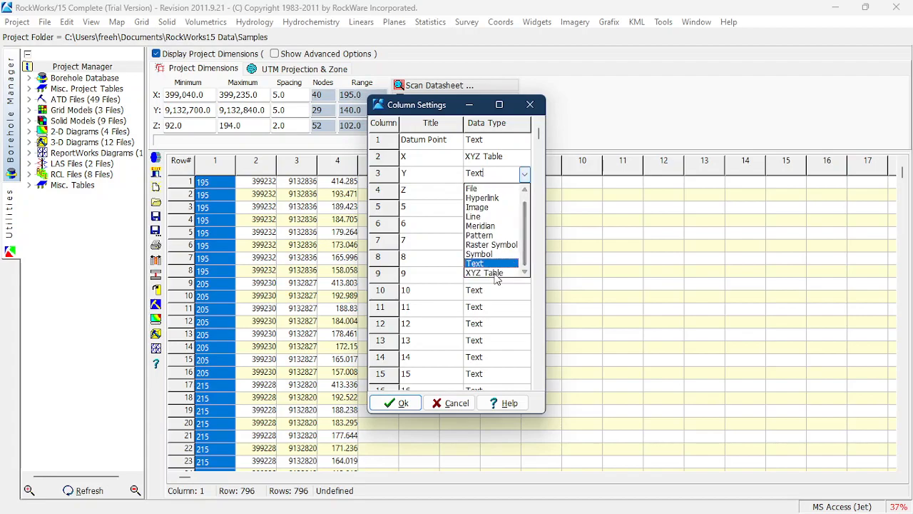
click(496, 274)
click(528, 191)
click(525, 191)
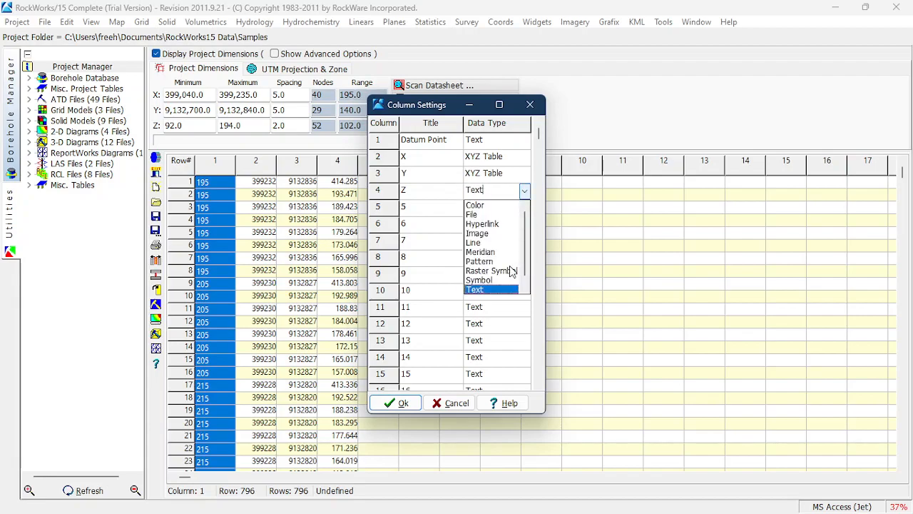
scroll(503, 271, down, 1)
click(500, 290)
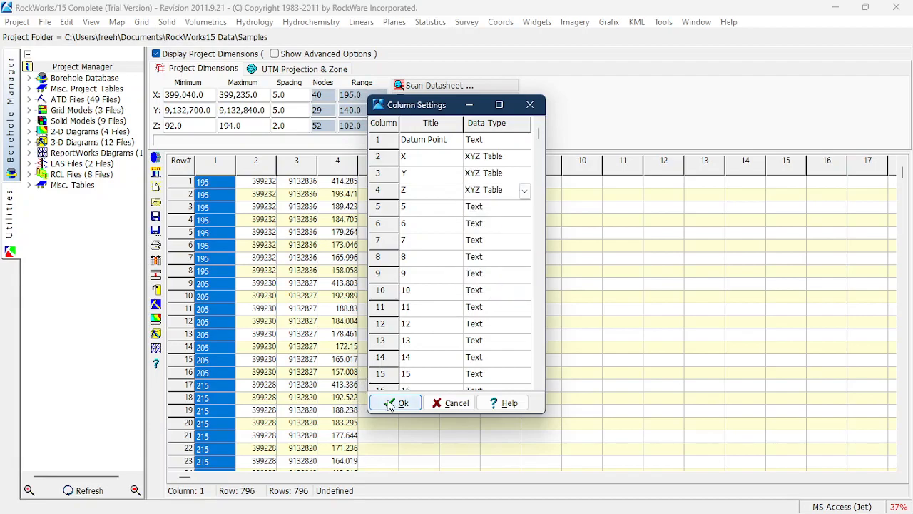
click(399, 404)
Scan the datasheet's X, Y and Z columns to update the project dimensions
click(397, 87)
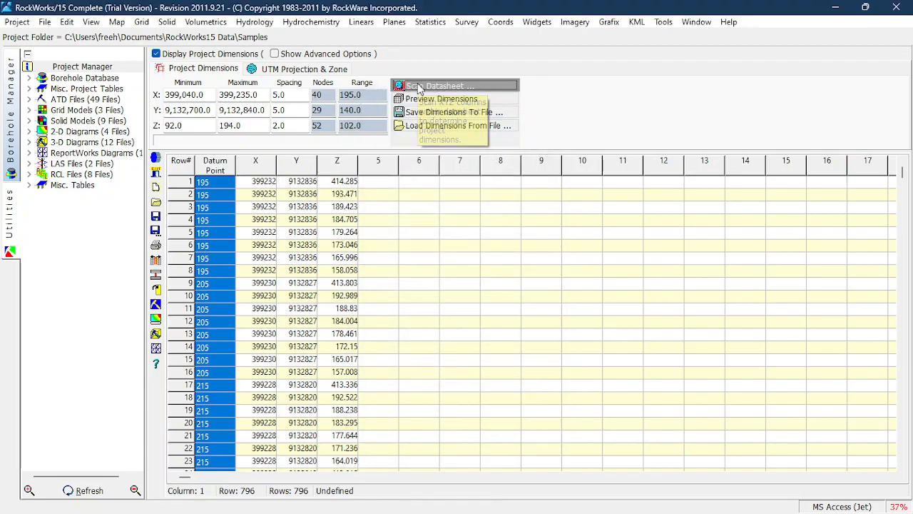
click(150, 502)
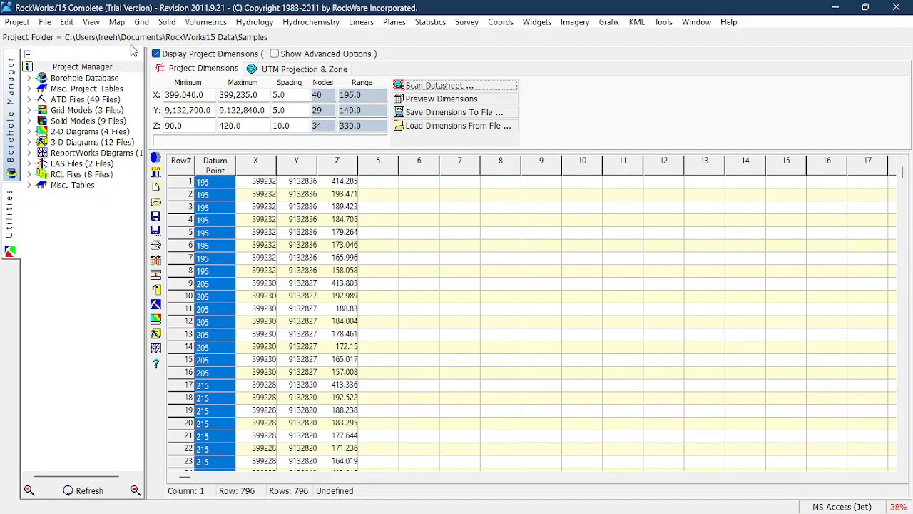
click(171, 21)
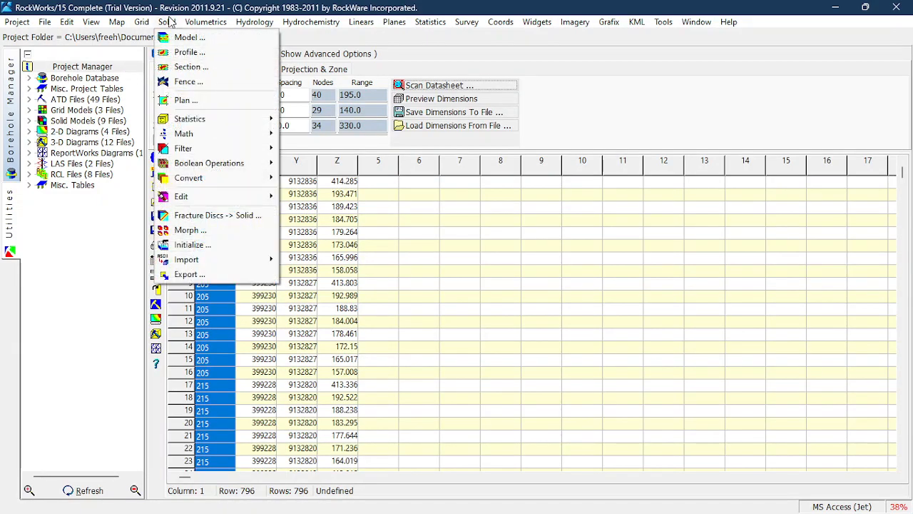
mouse_move(129, 26)
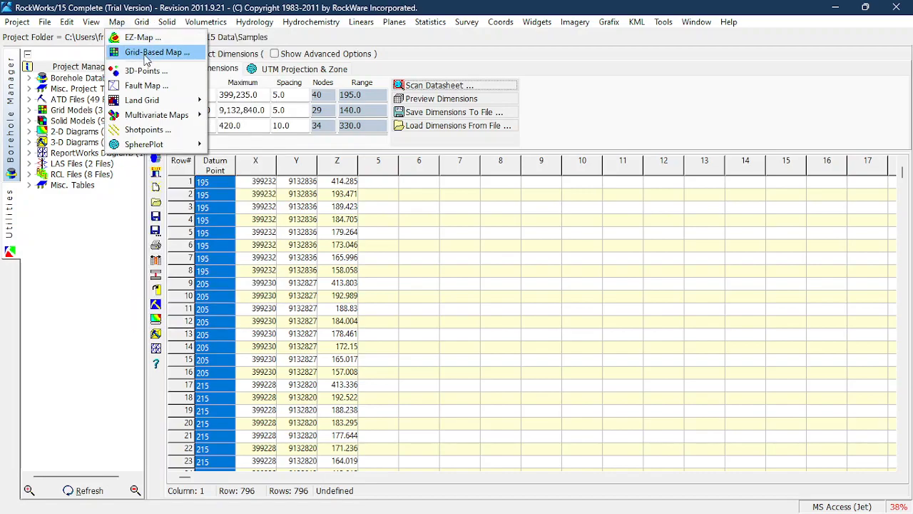
click(146, 55)
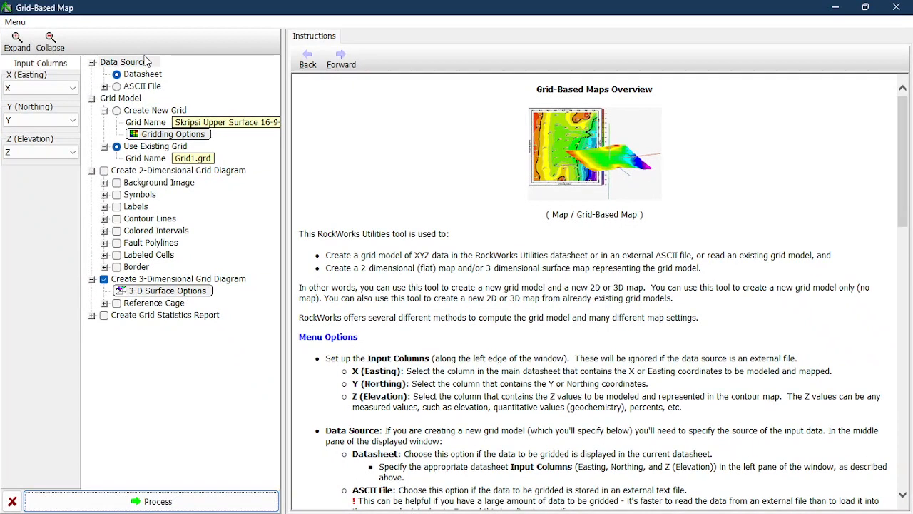
click(896, 8)
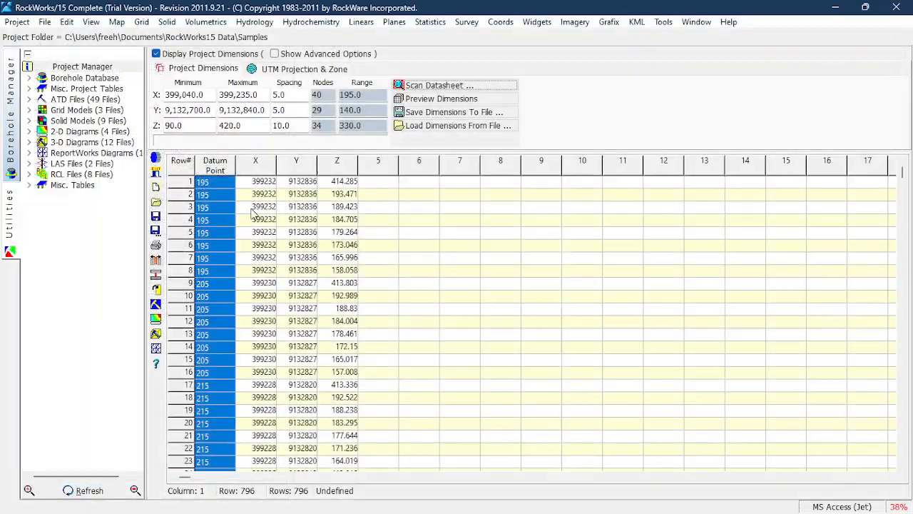
Open the datasheet for saving in the Samples folder and enter Tutorial RW 15 Upper Surface as the file name
click(156, 216)
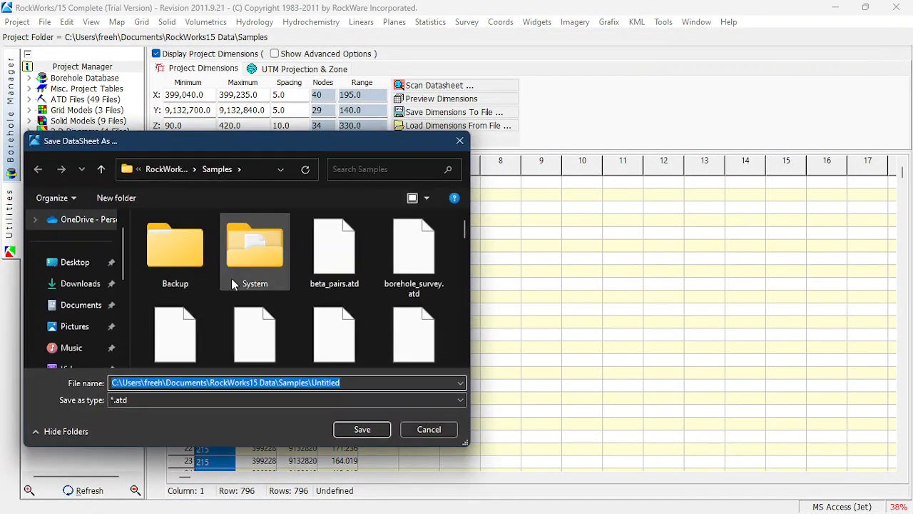
scroll(232, 282, down, 10)
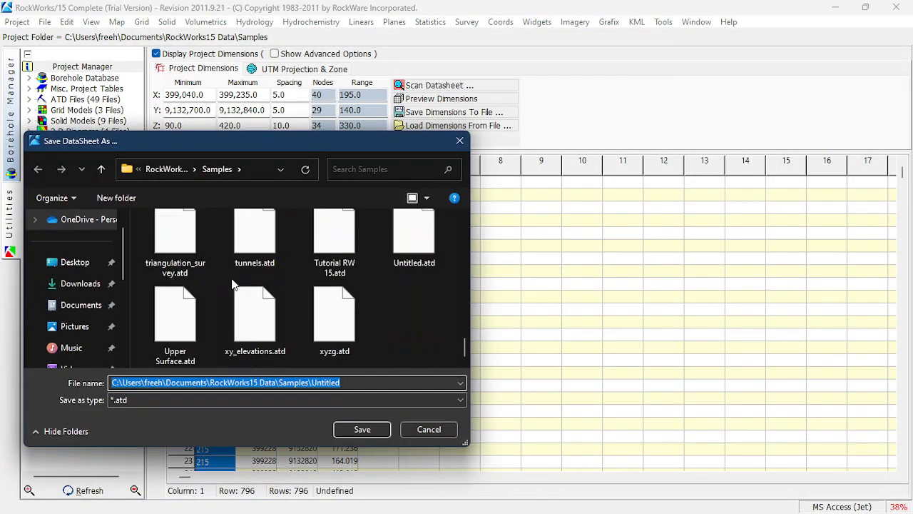
click(354, 266)
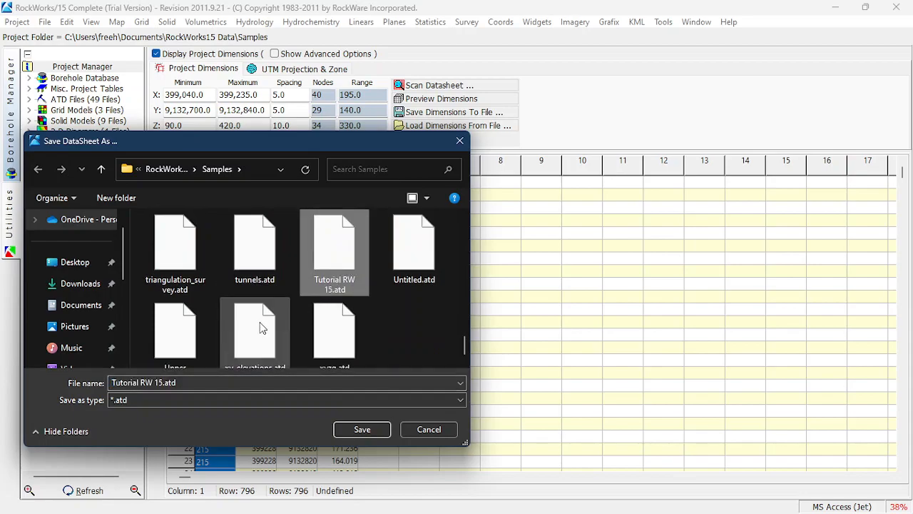
click(161, 383)
double_click(163, 382)
click(163, 382)
text(Solid Model)
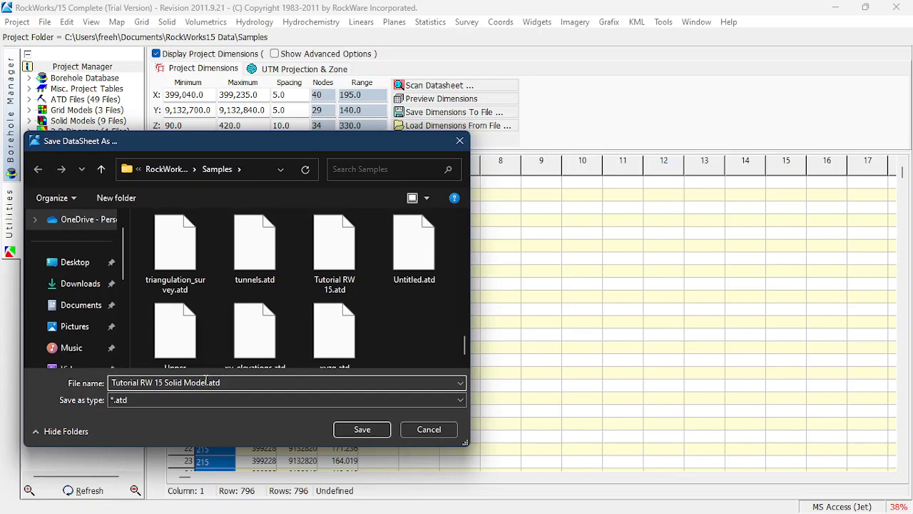
drag(207, 382, 170, 382)
text(Upper Surfac)
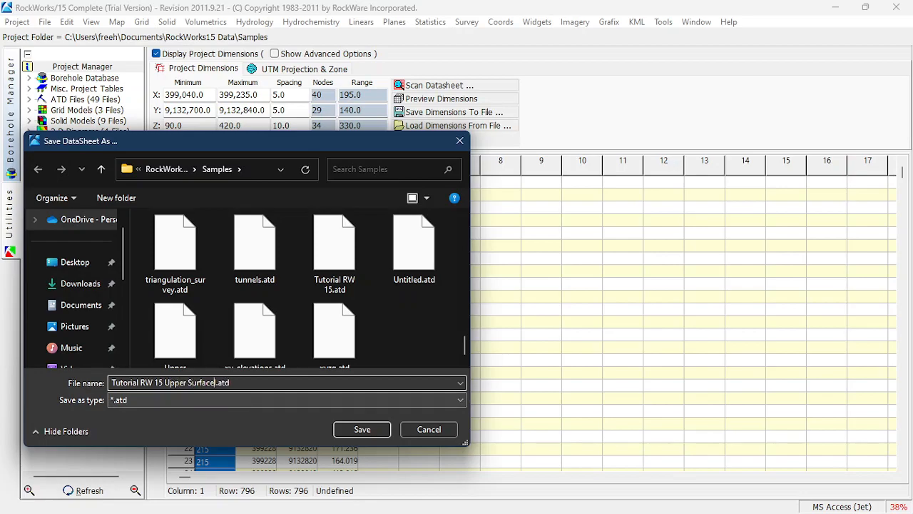
scroll(379, 347, down, 1)
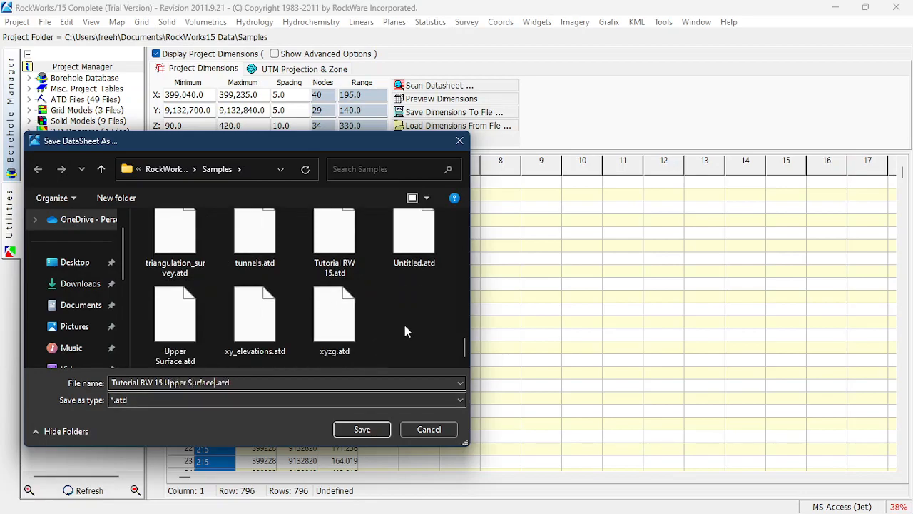
Rename the existing datasheet file Tutorial RW 15.atd to Tutorial RW 15 Solid Model.atd
click(337, 275)
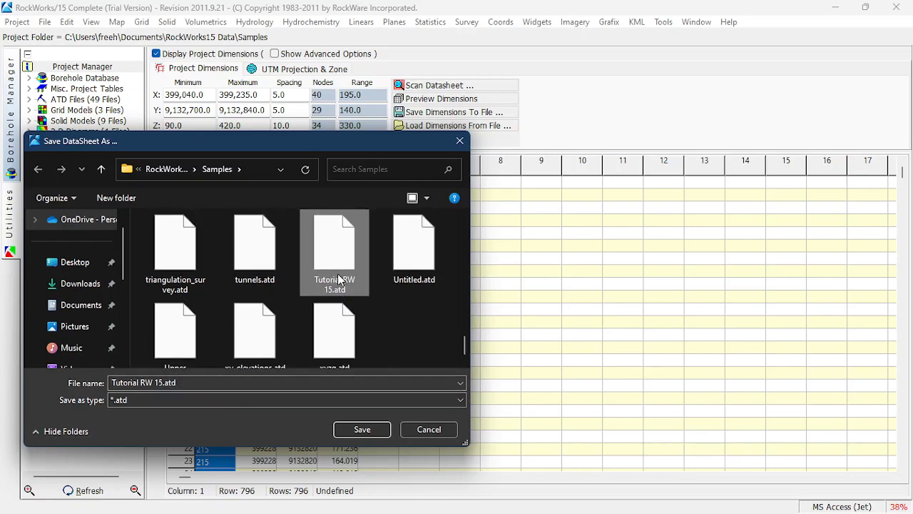
right_click(337, 273)
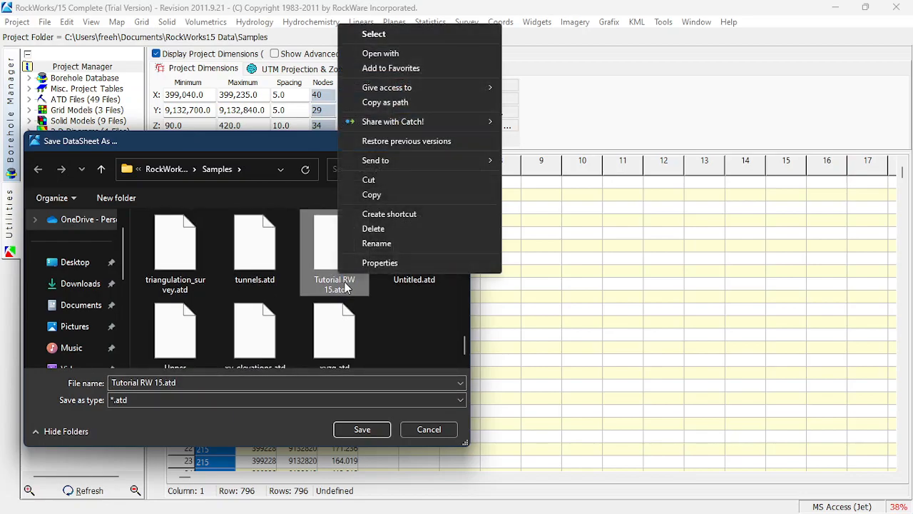
click(370, 243)
key(Right)
text(Solid Model)
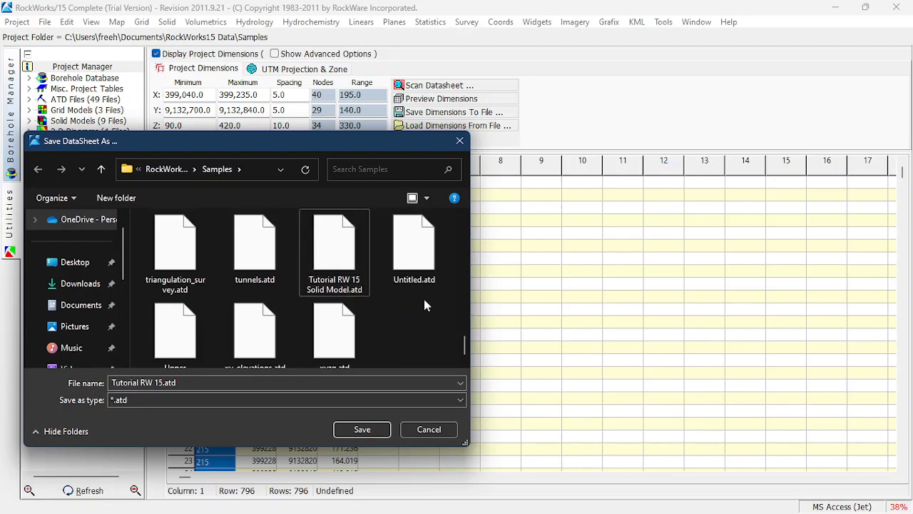
key(Return)
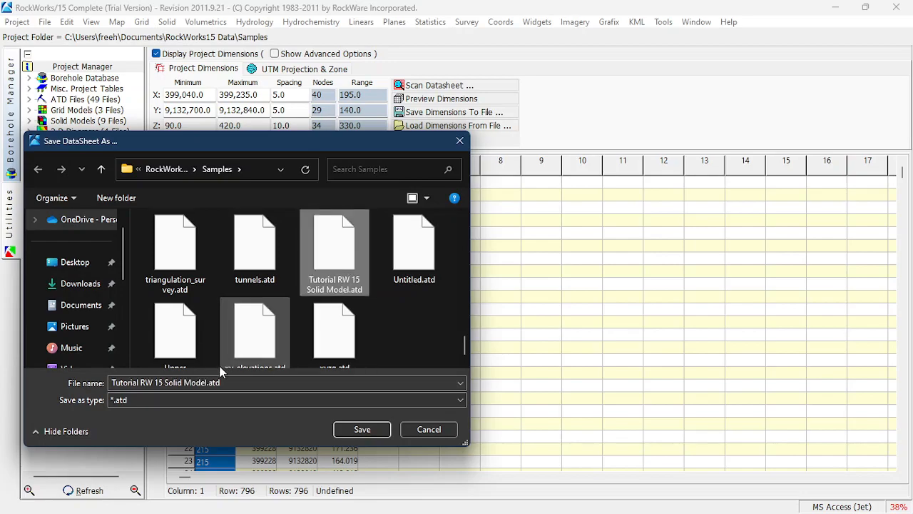
Save the current datasheet in the Samples folder as Tutorial RW 15 Upper Surface.atd
double_click(174, 383)
click(176, 382)
drag(167, 382, 206, 382)
key(BackSpace)
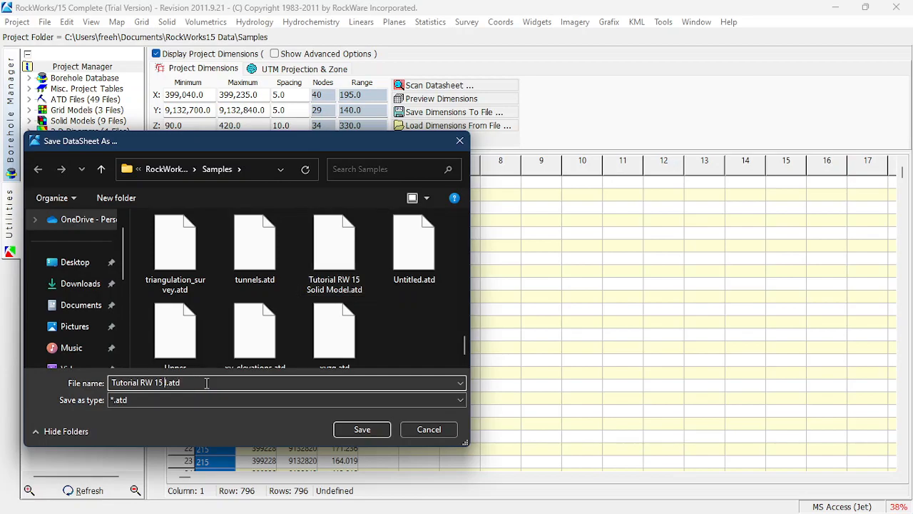
text(Upper Surface)
key(Return)
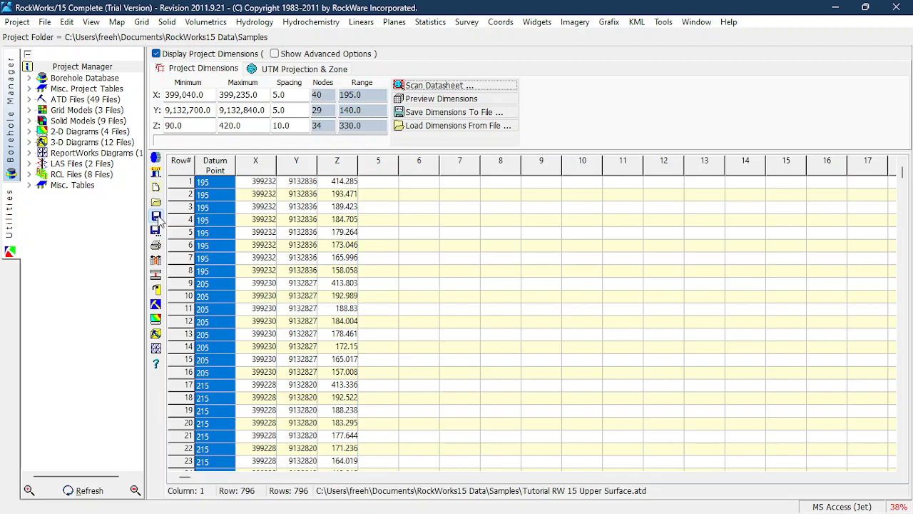
Rescan the datasheet for the project dimensions and start a grid-based map with column X as the X (Easting) input
click(434, 87)
click(139, 497)
click(146, 21)
mouse_move(118, 26)
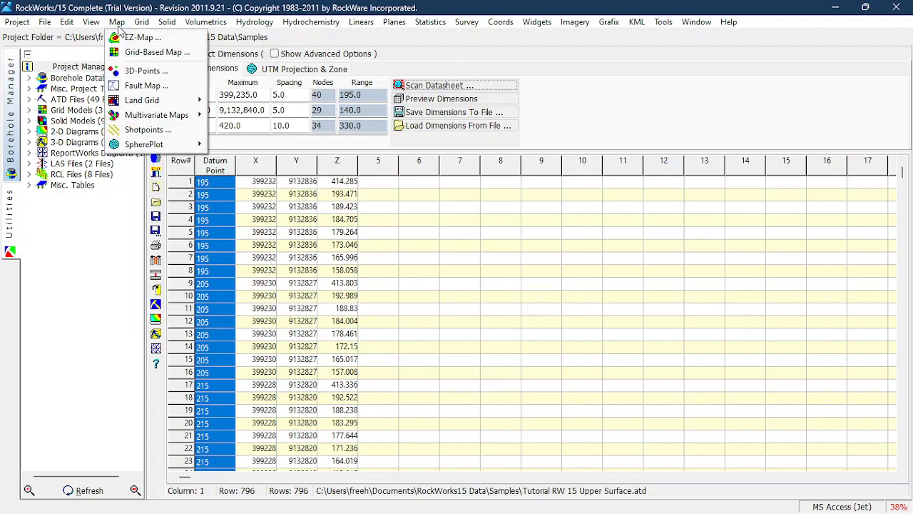
click(134, 57)
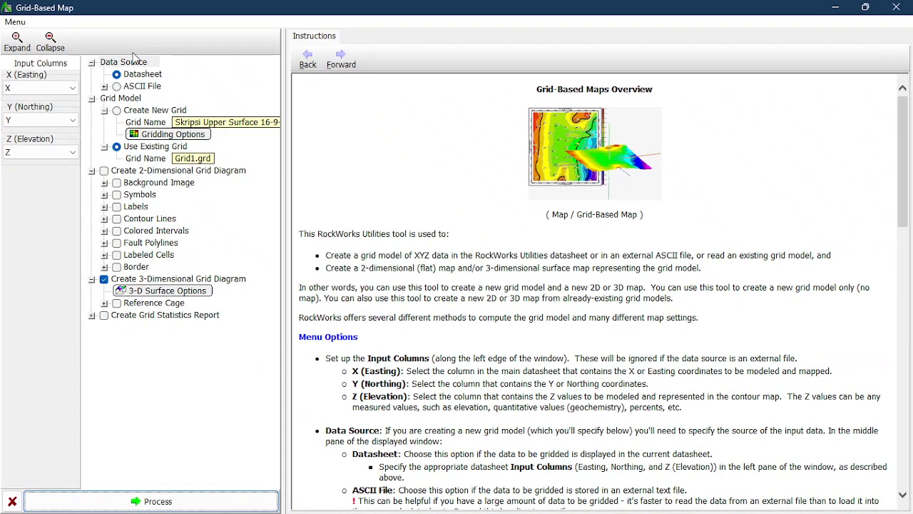
click(75, 88)
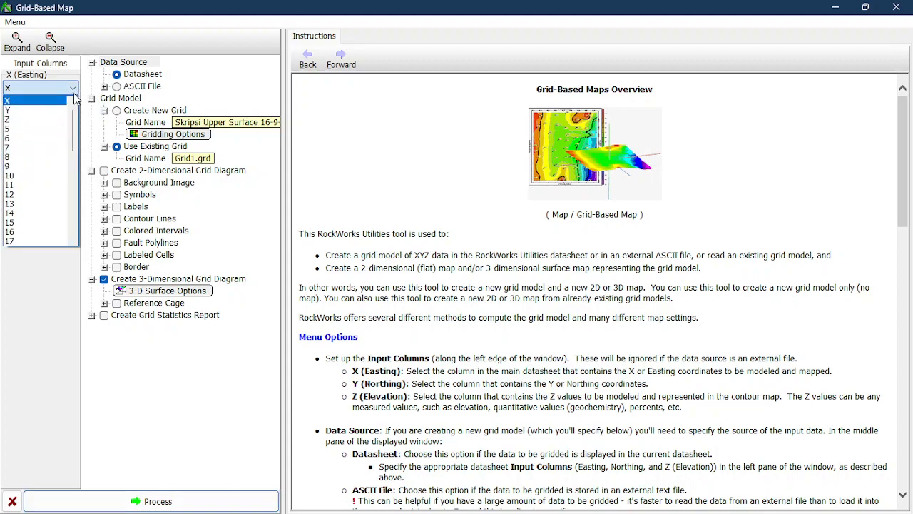
click(71, 100)
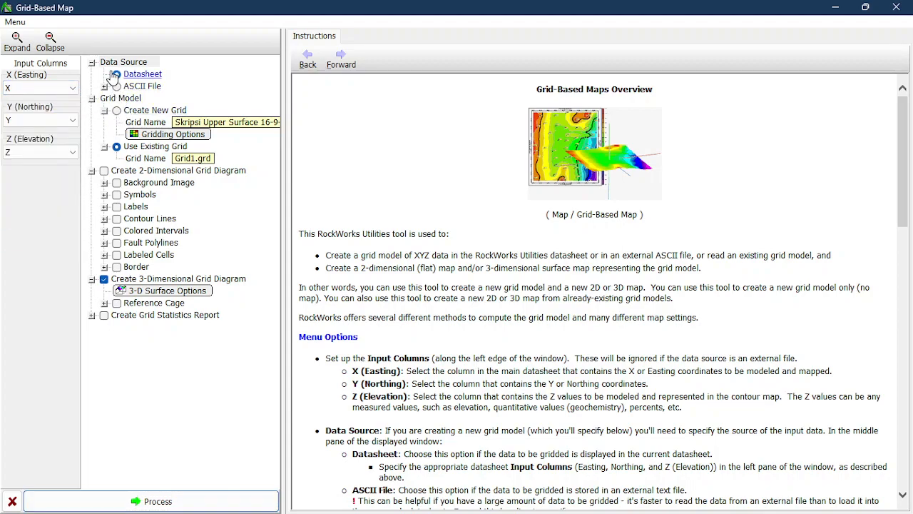
Set the map to create a new grid model named Tutorial RW 15 Upper Surface
click(146, 122)
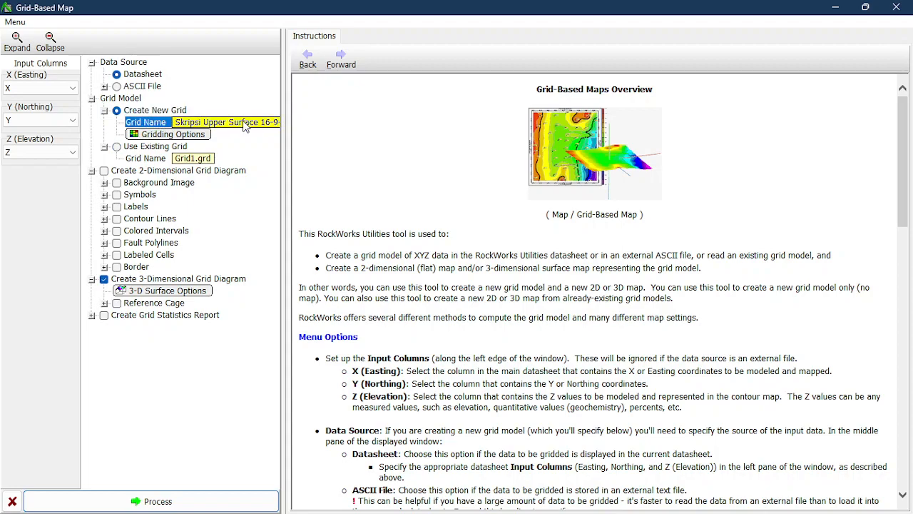
scroll(374, 329, down, 1)
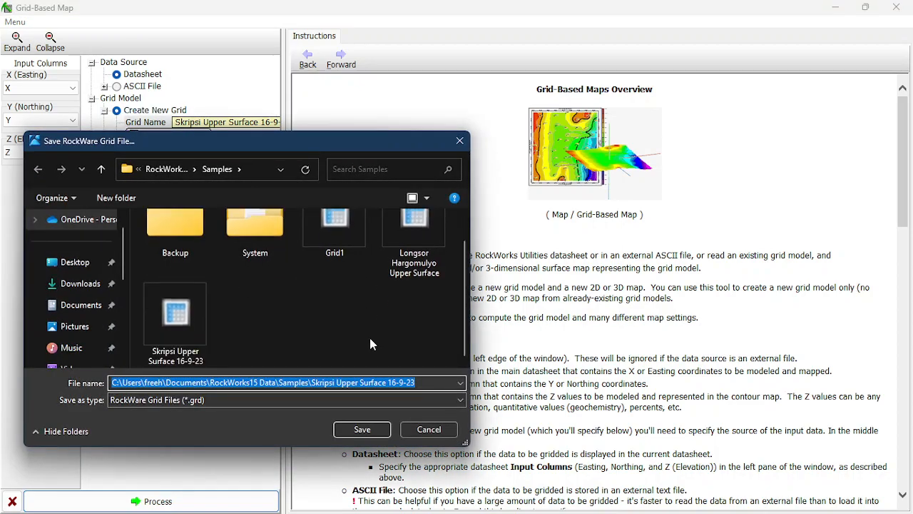
text(Tutorial)
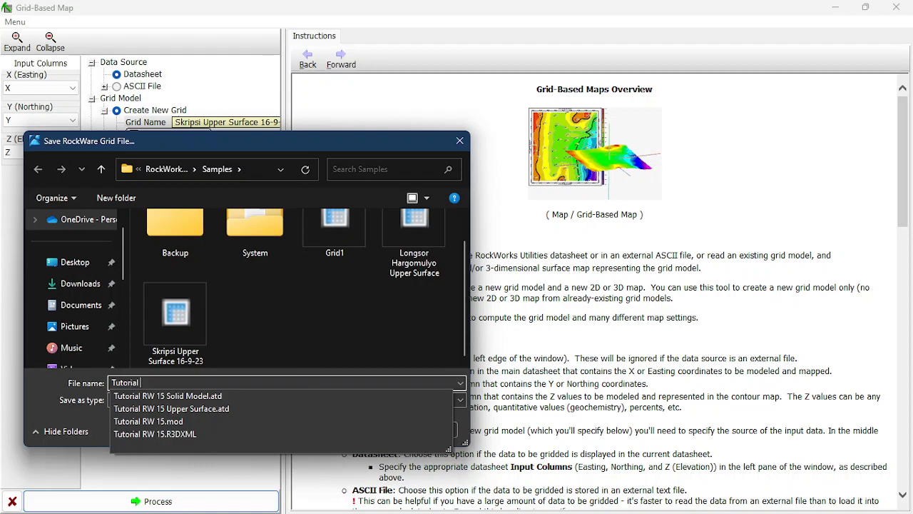
text( RW 15 )
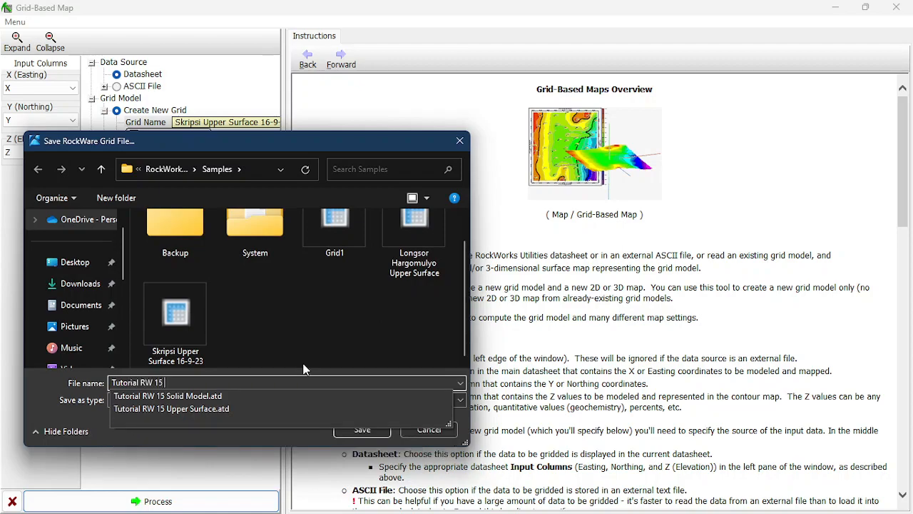
text(Uppersurfac)
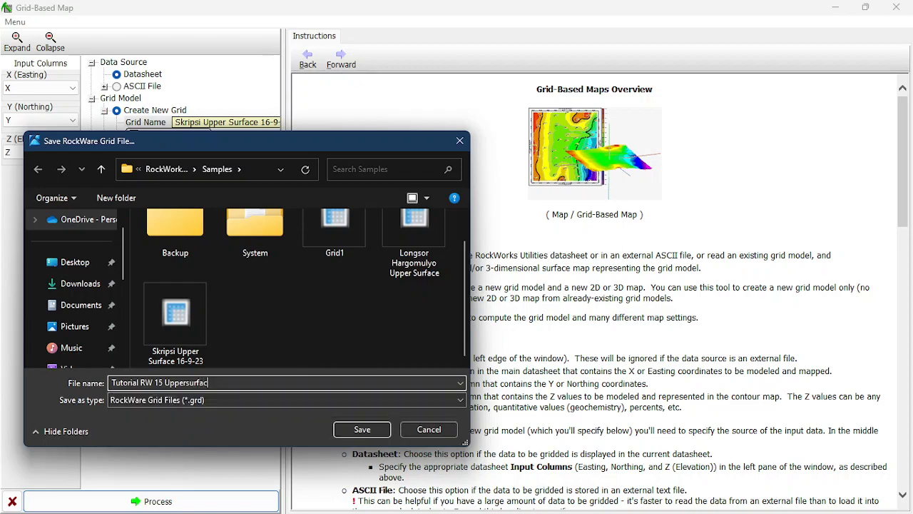
key(BackSpace)
key(BackSpace)
key(BackSpace)
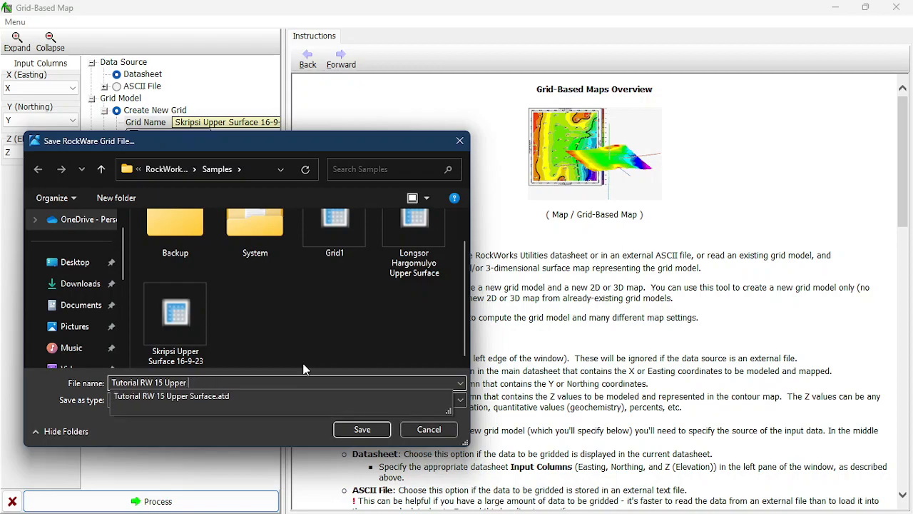
text(Sura)
key(BackSpace)
key(Return)
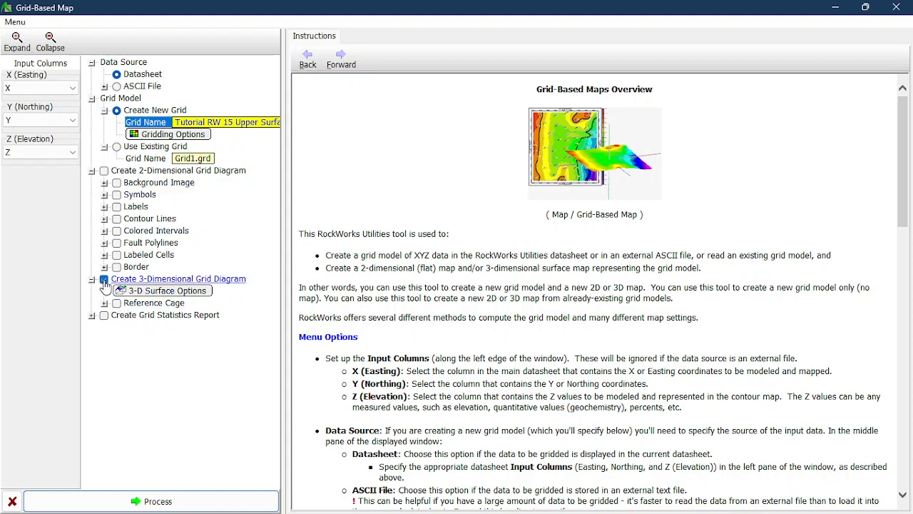
Process the grid-based map into a 3D surface diagram and examine the surface's relief
click(136, 500)
drag(585, 388, 666, 322)
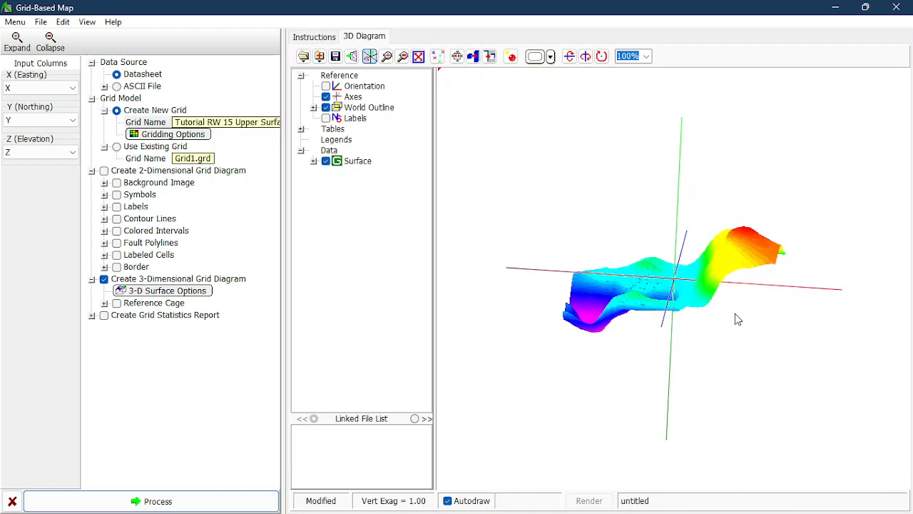
scroll(747, 274, up, 9)
scroll(747, 273, down, 2)
scroll(840, 250, up, 10)
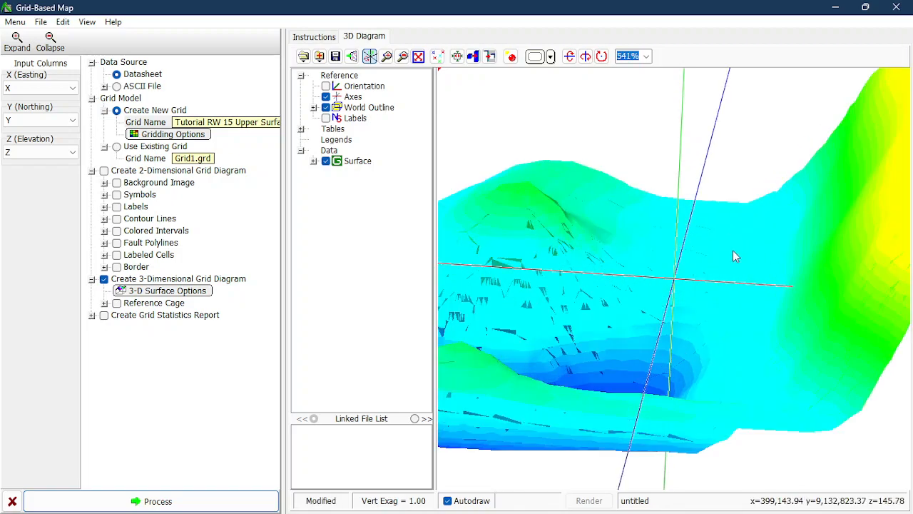
scroll(615, 250, down, 8)
drag(801, 241, 610, 357)
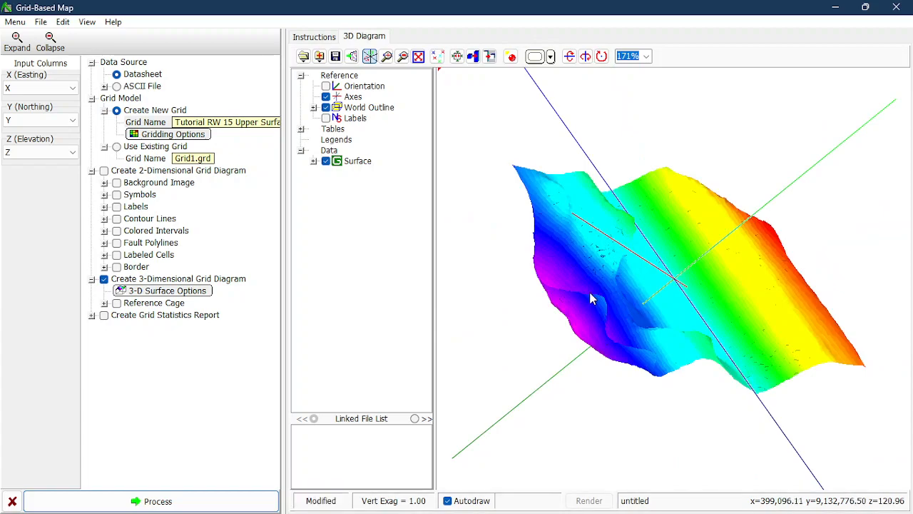
Begin saving the 3D diagram and rename the existing Tutorial RW 15 view file to Tutorial RW 15 Solid Model
click(336, 56)
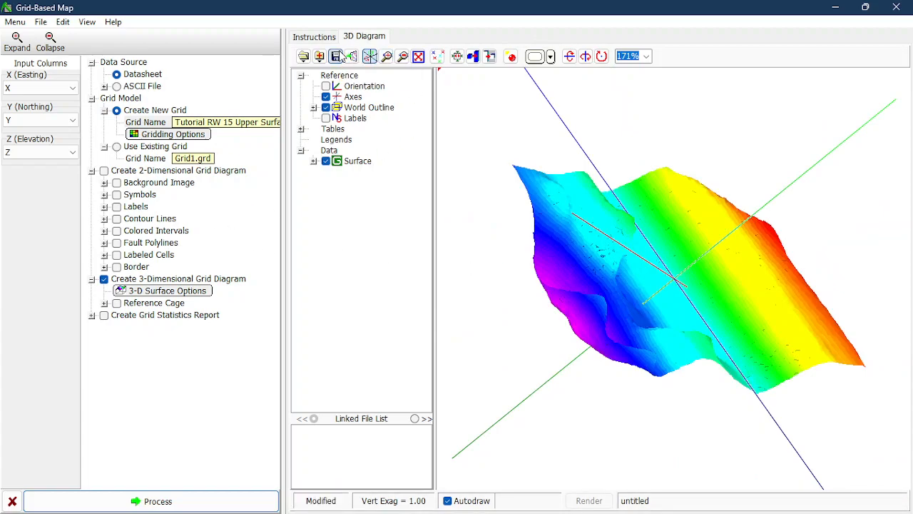
scroll(345, 285, down, 3)
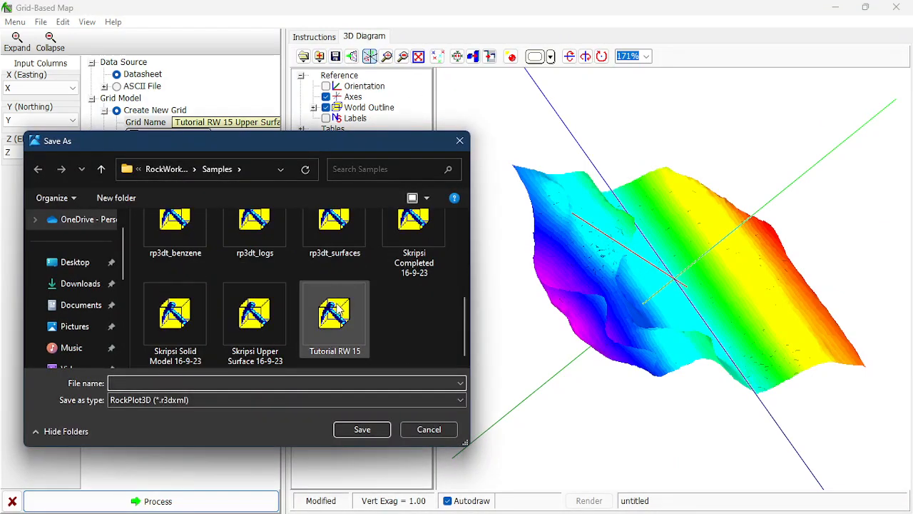
click(340, 308)
right_click(371, 336)
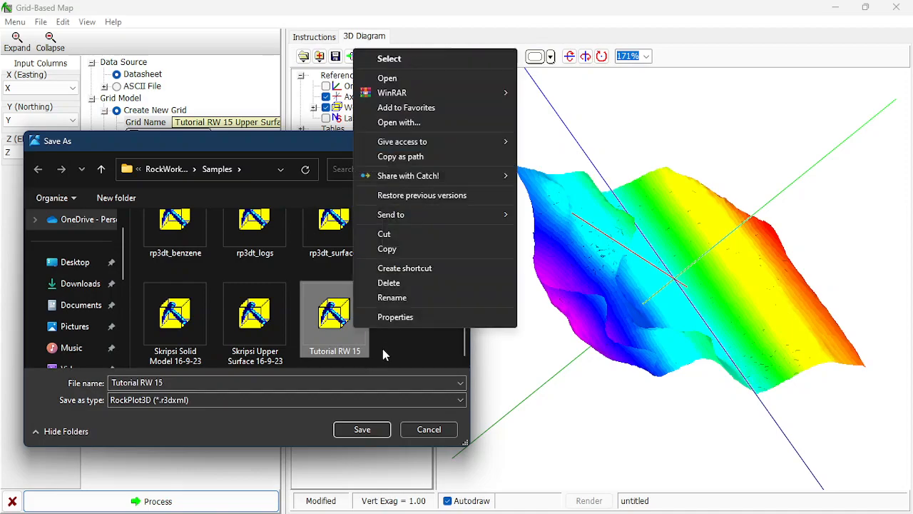
click(401, 295)
click(364, 351)
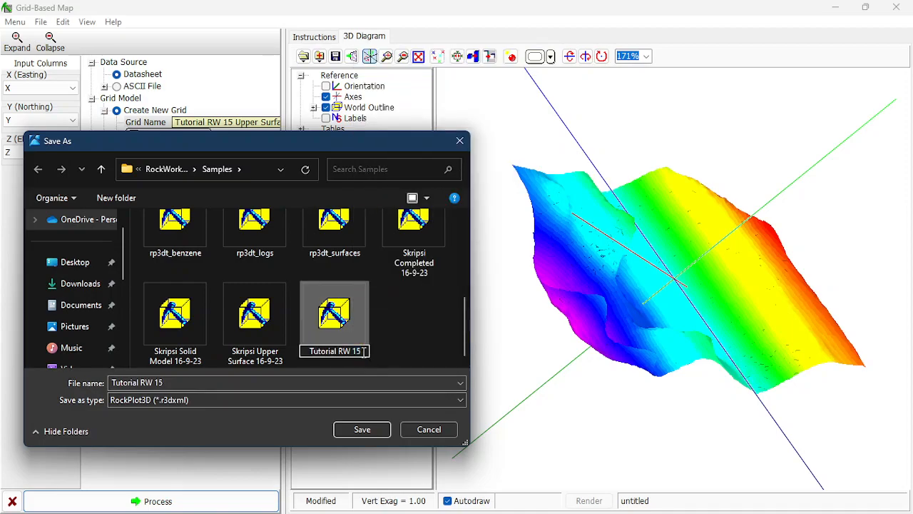
text(Solid Model)
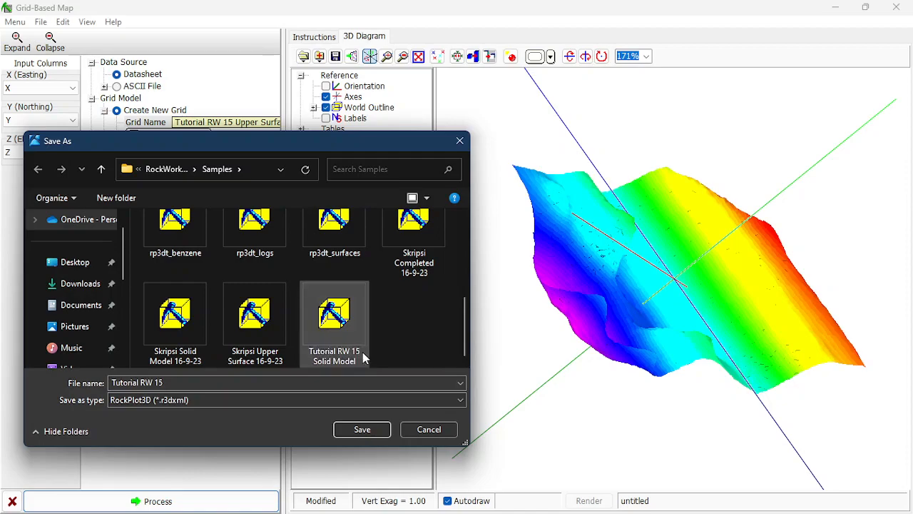
Save the 3D surface view as Tutorial RW 15 Upper Surface and close the Grid-Based Map window
double_click(338, 385)
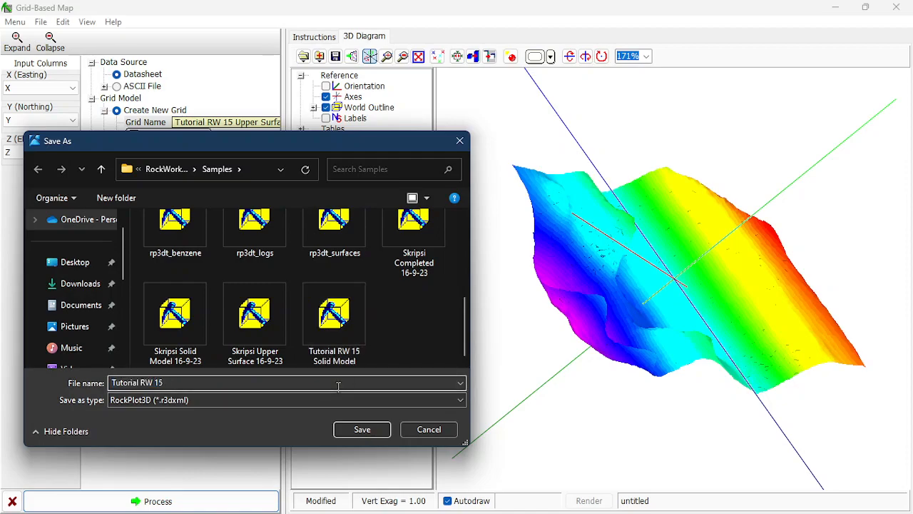
text(Upper Surf)
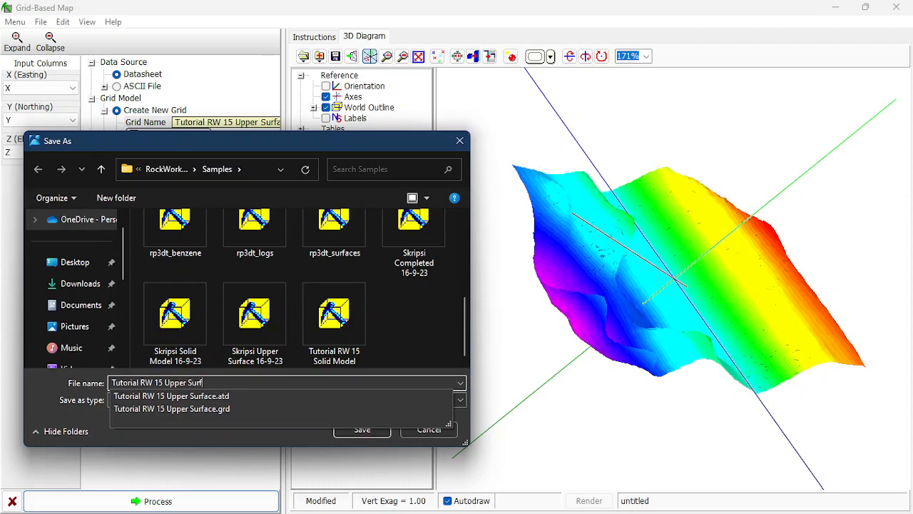
text(ace)
key(Return)
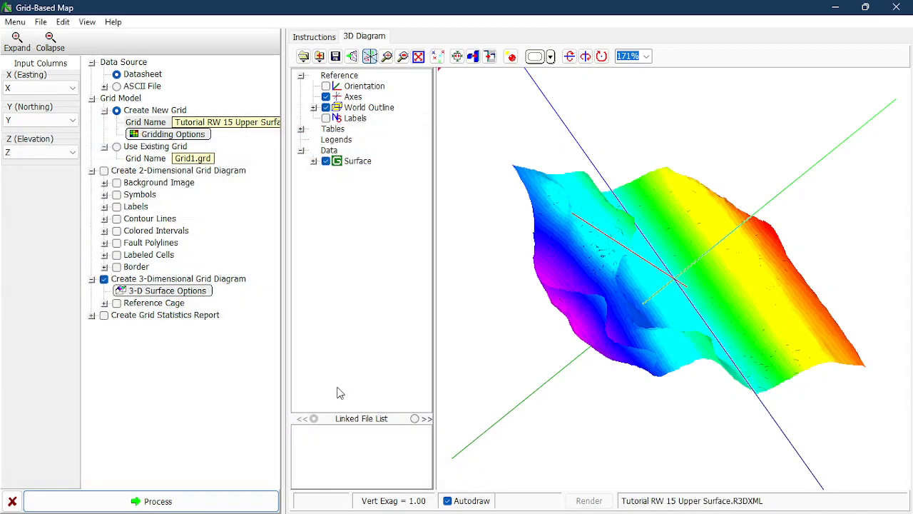
click(12, 501)
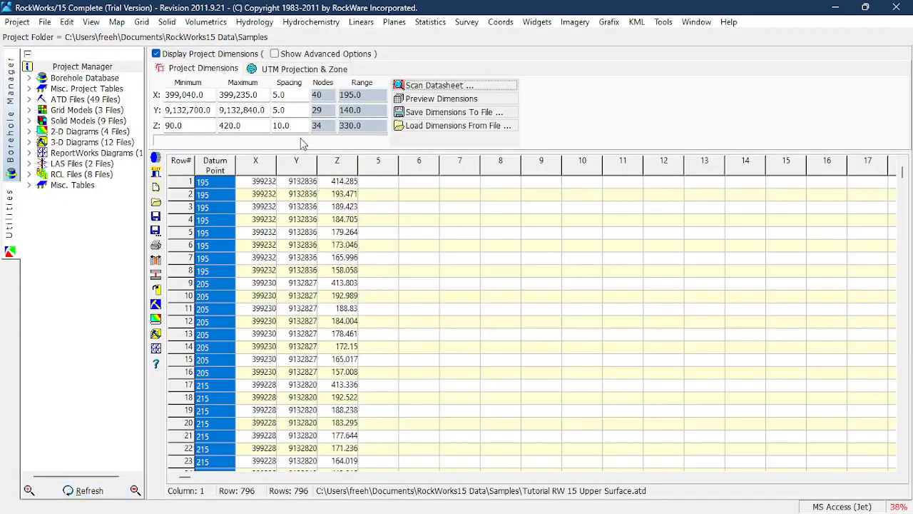
Open the Tutorial RW 15 Solid Model datasheet and scan its XYZ columns to update the project dimensions
click(161, 207)
scroll(279, 289, down, 10)
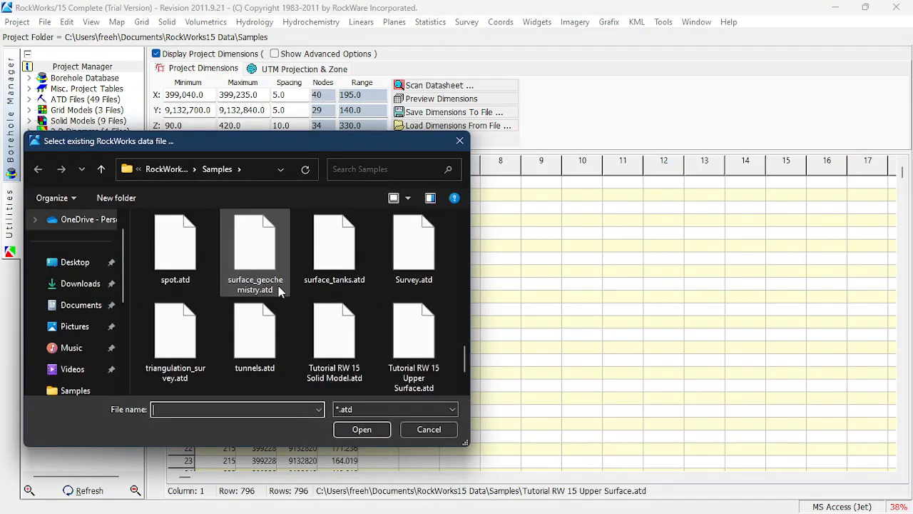
click(353, 289)
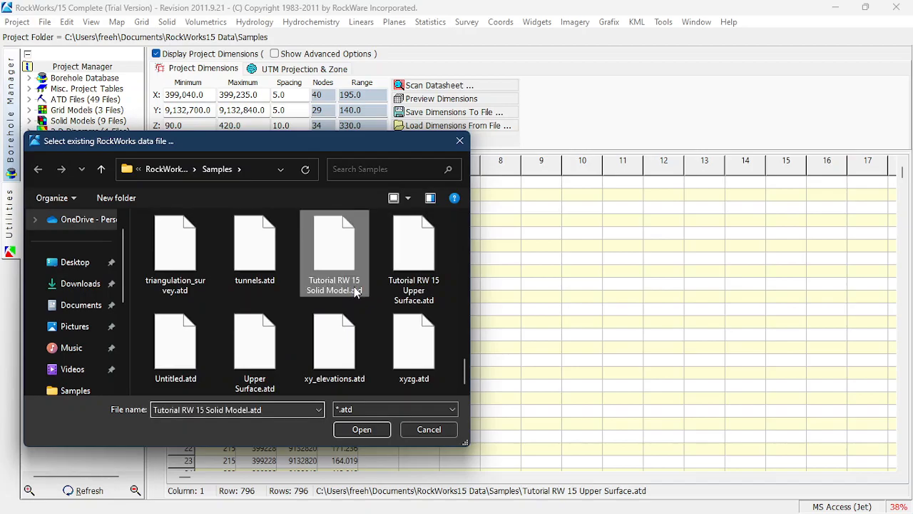
click(360, 428)
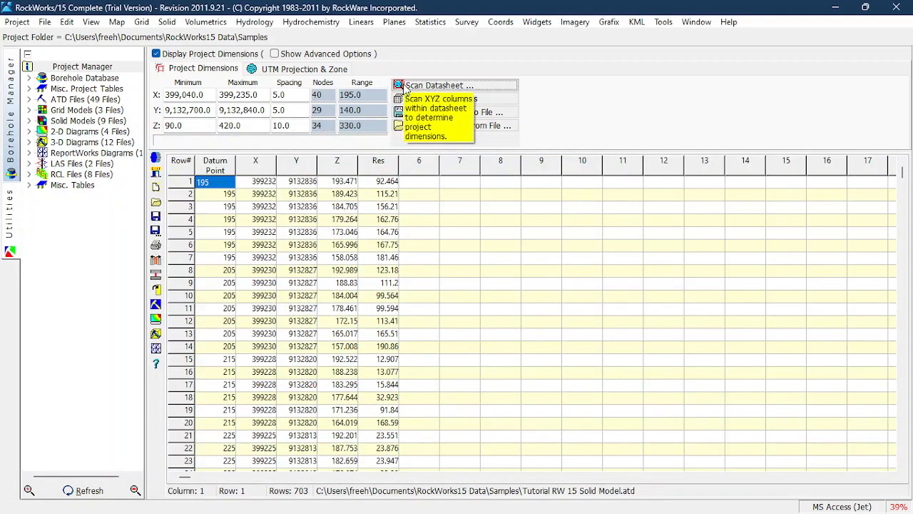
click(428, 85)
click(151, 500)
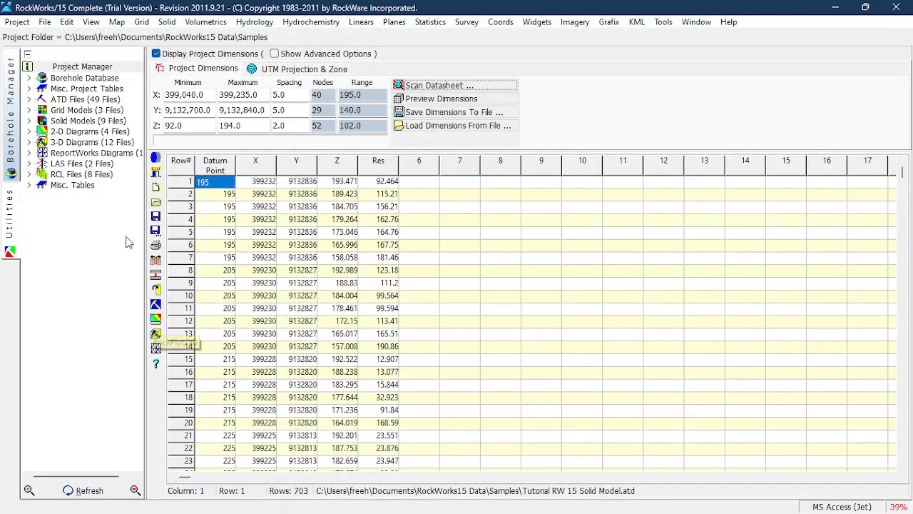
Set up a new solid model from the datasheet with the model file name Tutorial RW 15 Completed
click(165, 24)
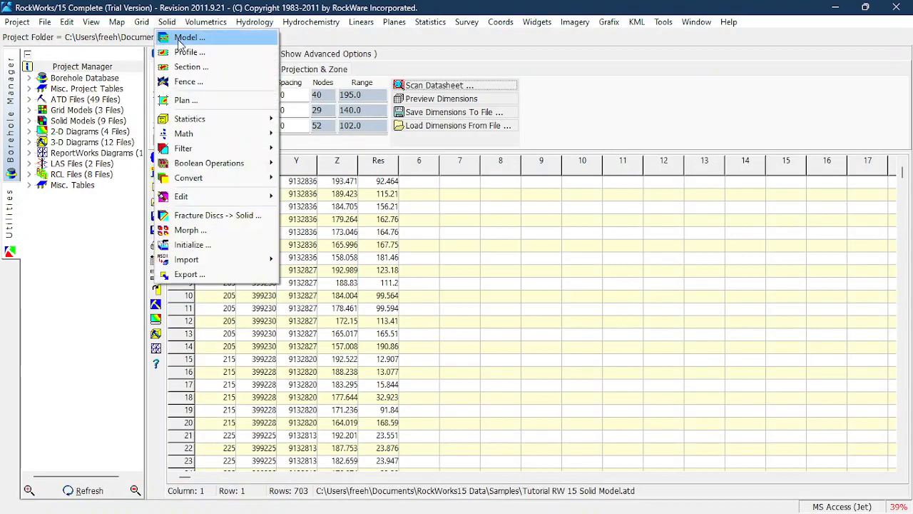
click(178, 39)
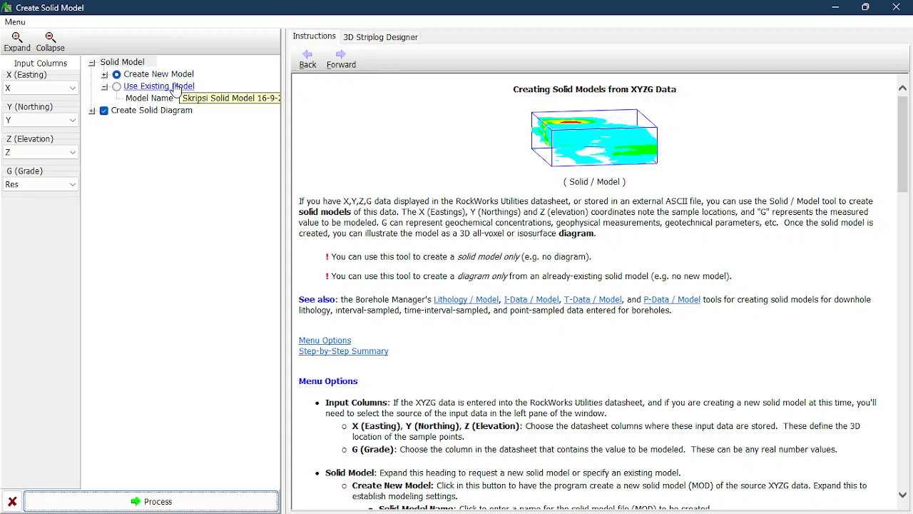
click(105, 75)
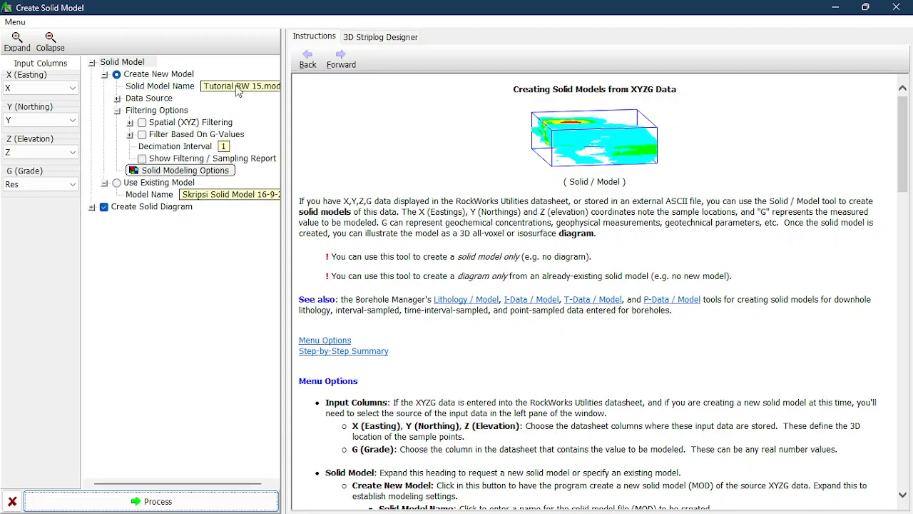
click(164, 86)
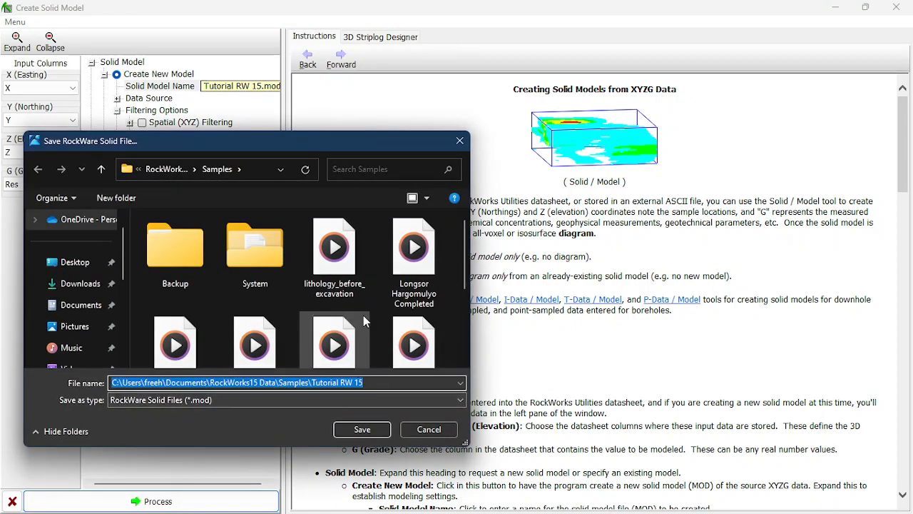
scroll(362, 318, down, 3)
click(404, 320)
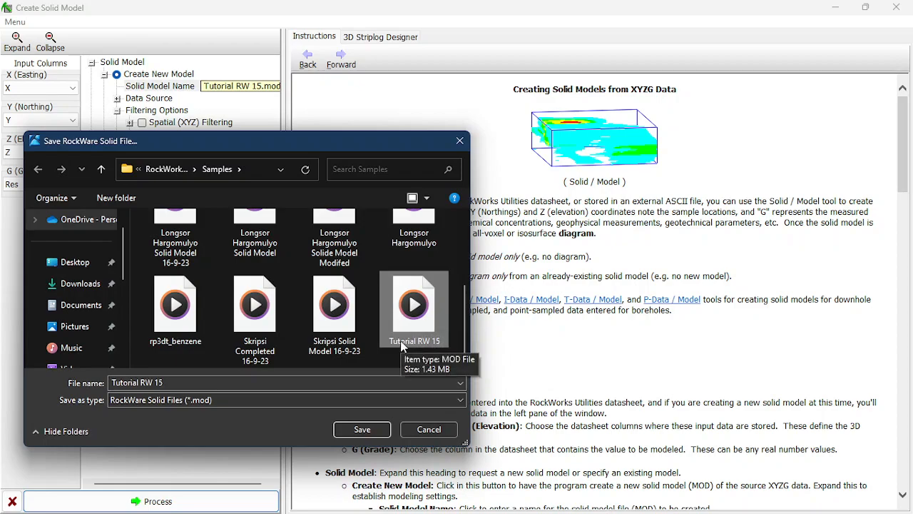
click(337, 379)
click(338, 380)
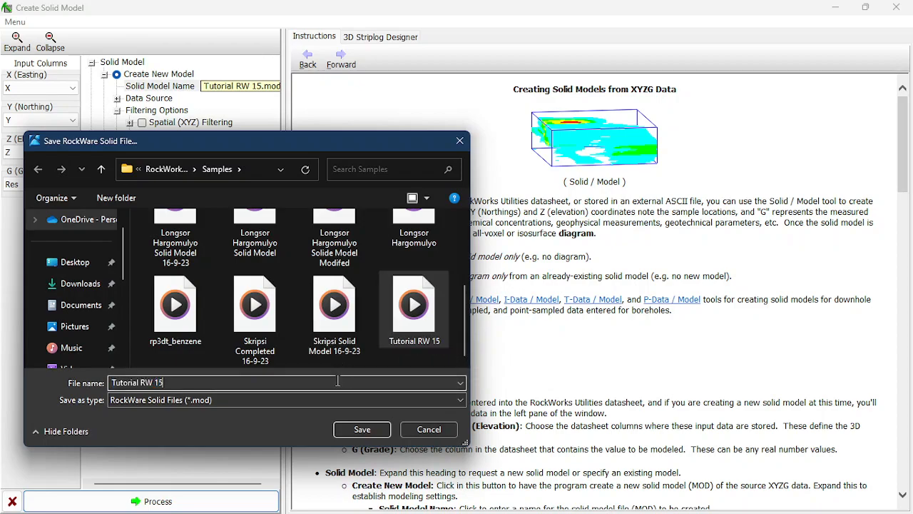
text(Completed)
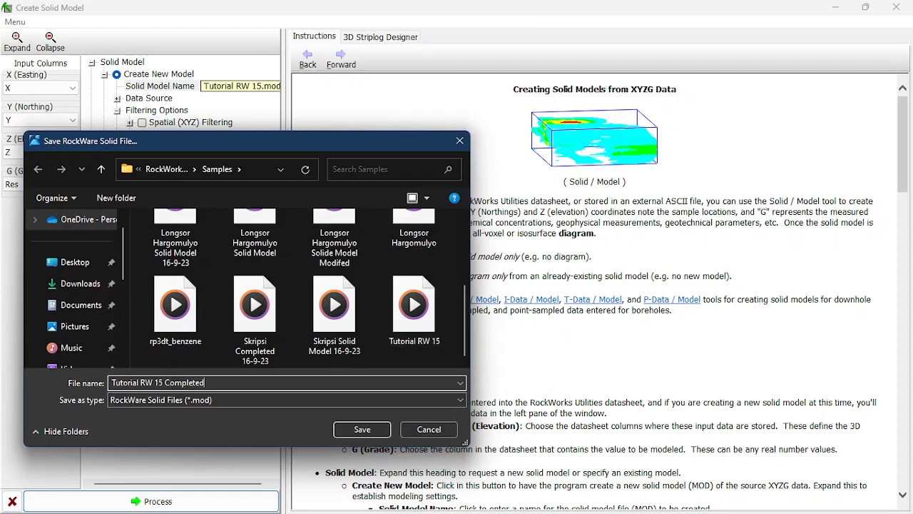
key(Return)
Constrain the solid model with an upper surface filter based on the Tutorial RW 15 Upper Surface grid
click(202, 160)
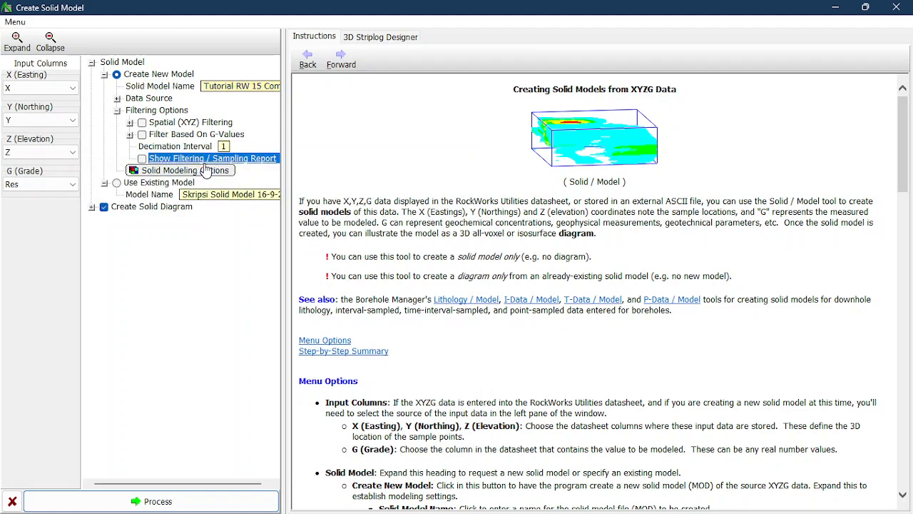
click(159, 174)
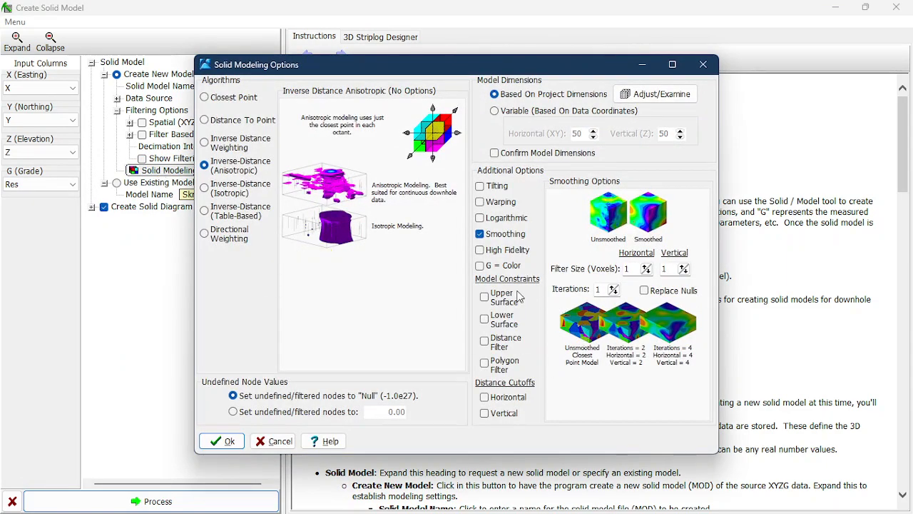
click(485, 298)
click(696, 321)
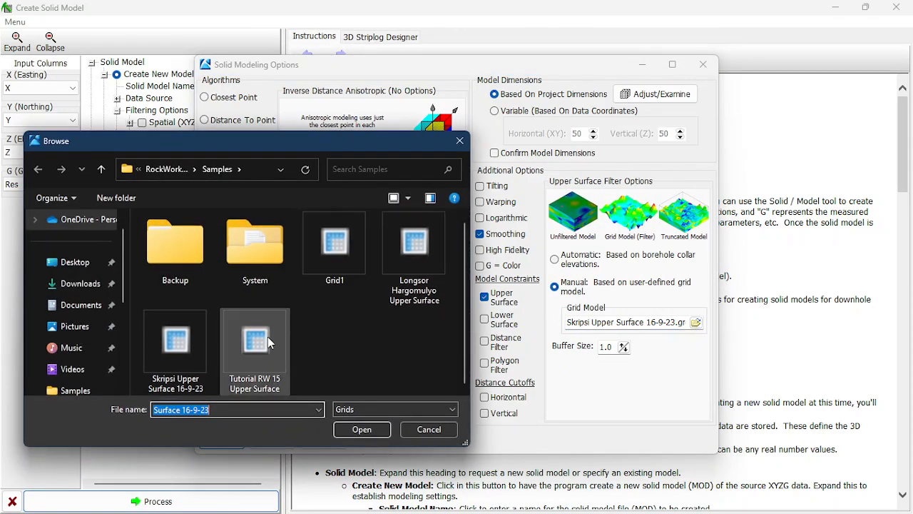
click(269, 343)
click(362, 429)
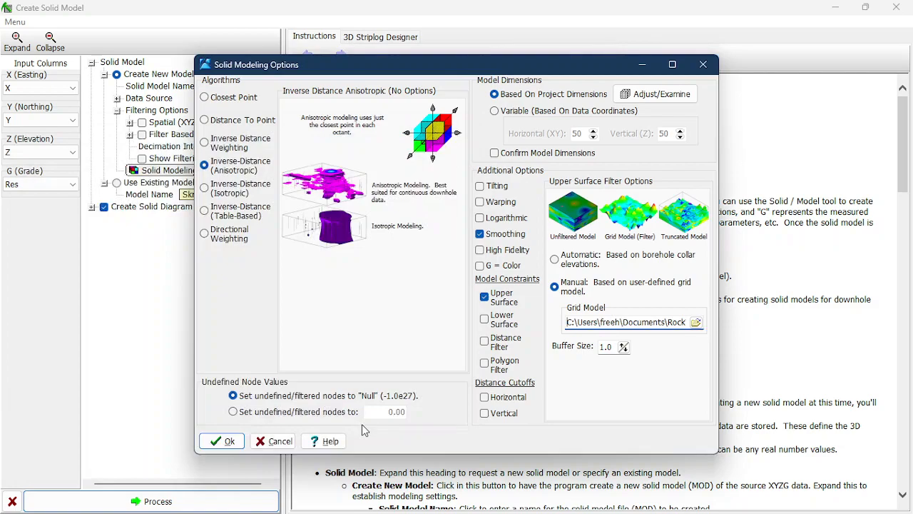
click(230, 440)
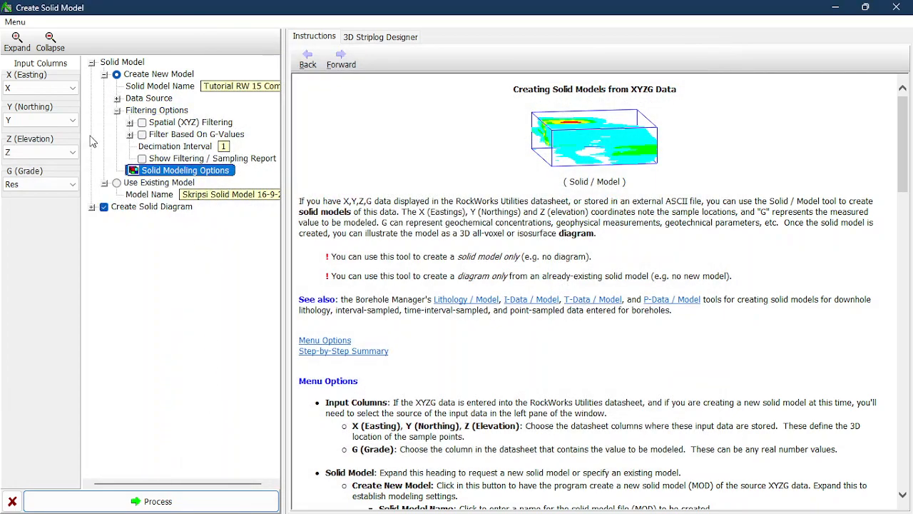
Process the solid model into a 3D diagram and set the Solid Model's opacity to 20 percent
click(156, 502)
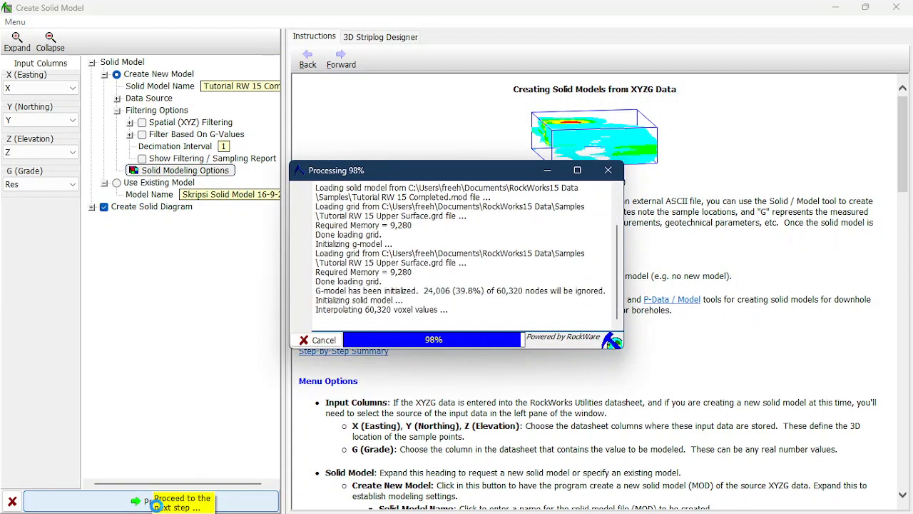
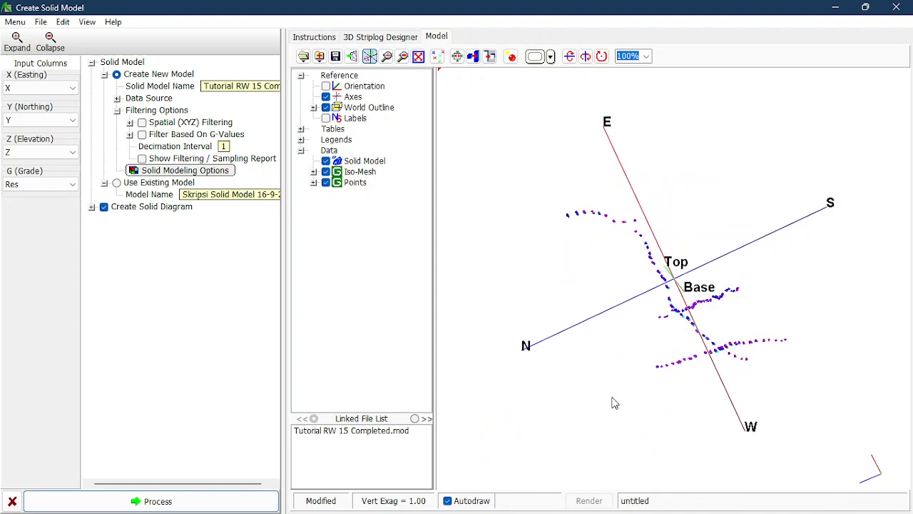
drag(615, 403, 676, 409)
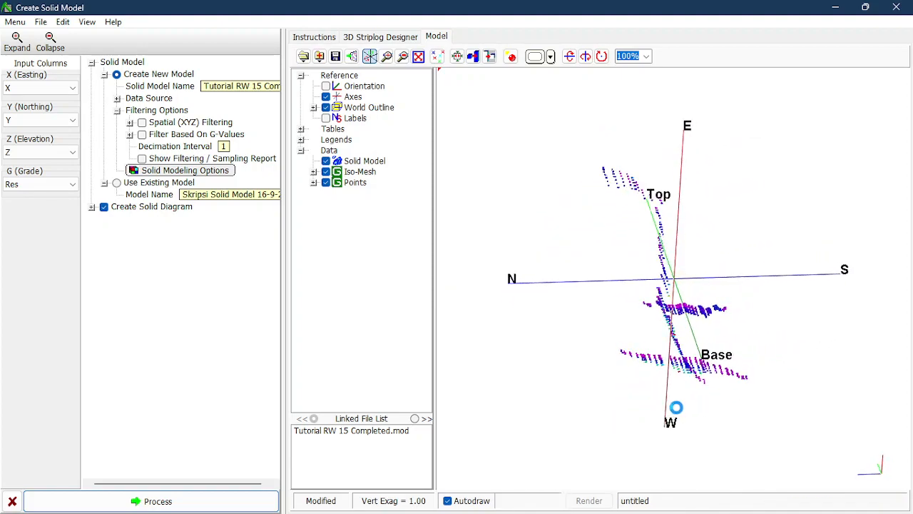
double_click(349, 162)
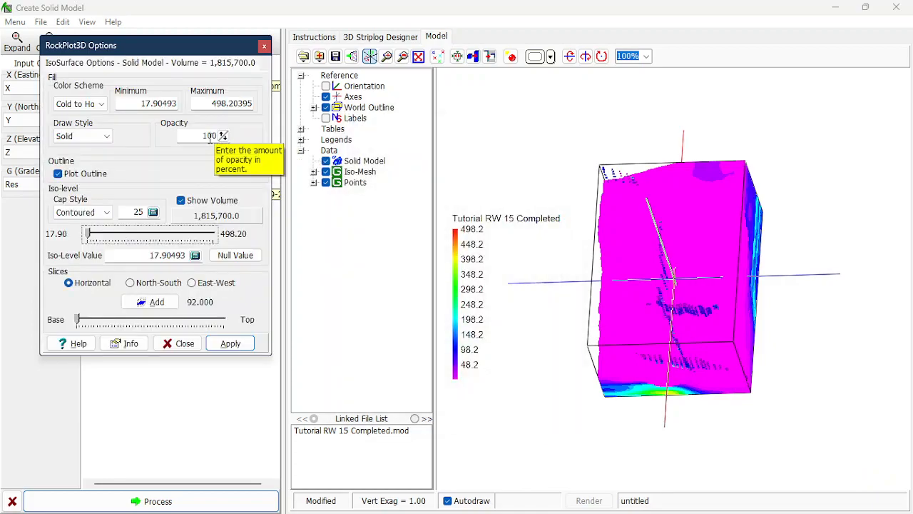
drag(204, 136, 233, 137)
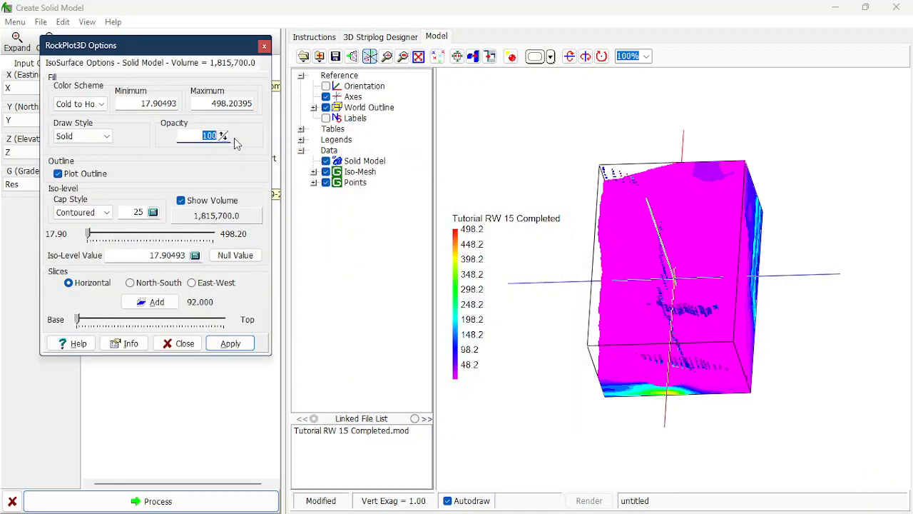
Examine the semi-transparent solid model and its data points from several angles and close up, closing the display options
drag(606, 307, 651, 300)
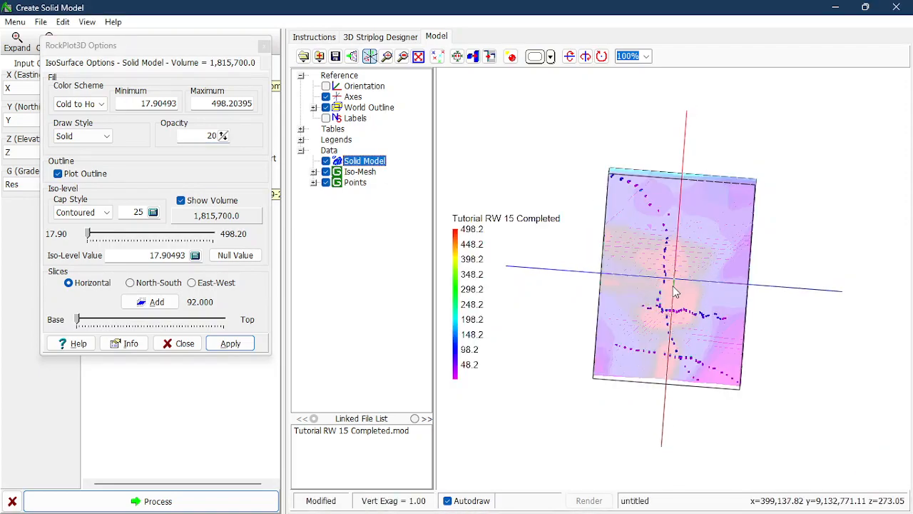
click(681, 332)
drag(690, 332, 584, 284)
drag(662, 330, 682, 344)
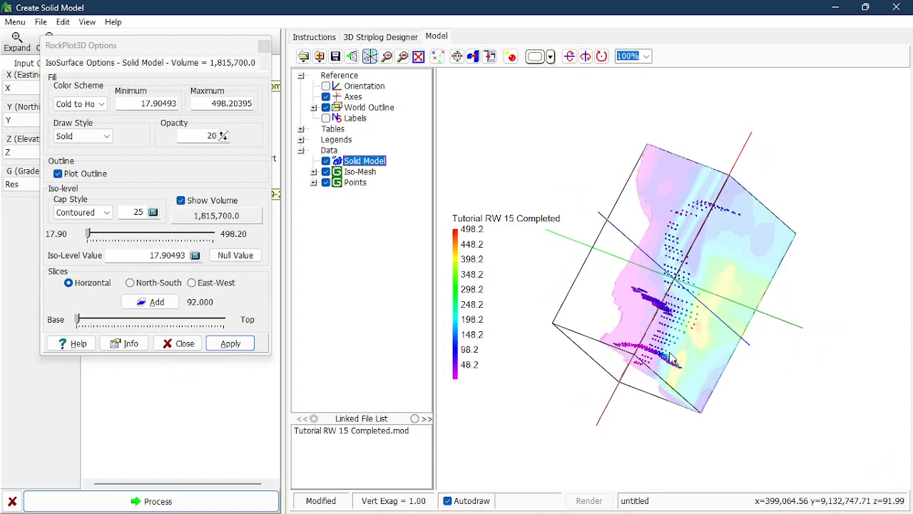
click(230, 343)
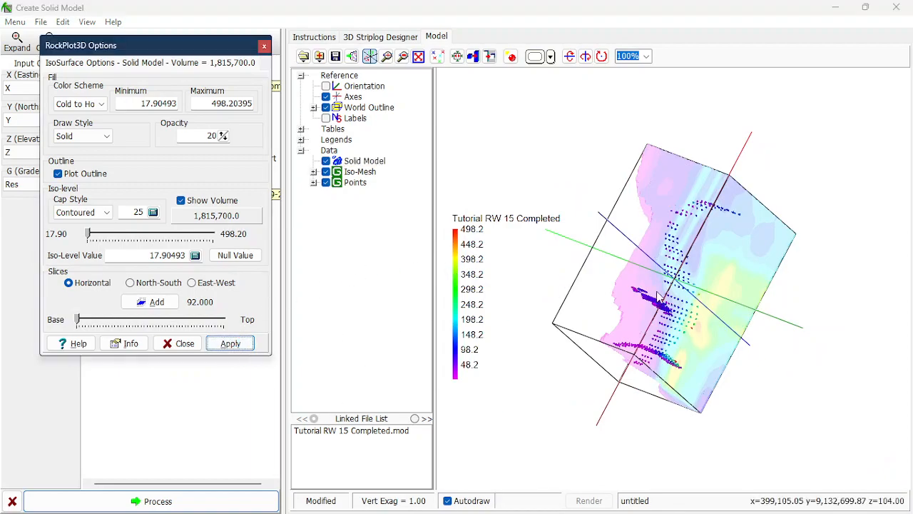
click(184, 343)
drag(692, 316, 743, 325)
scroll(744, 325, up, 5)
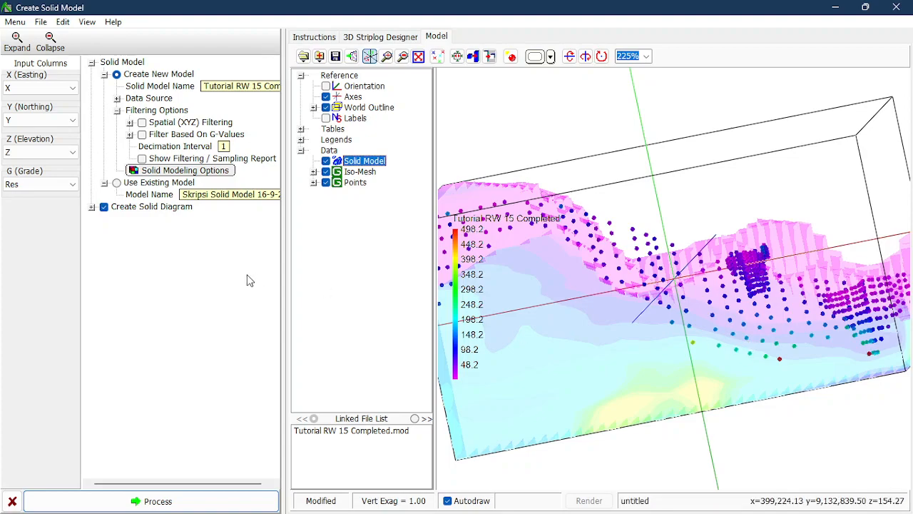
Inspect the solid diagram's advanced Control Points settings, including the symbol type and the symbol size and color options
click(92, 207)
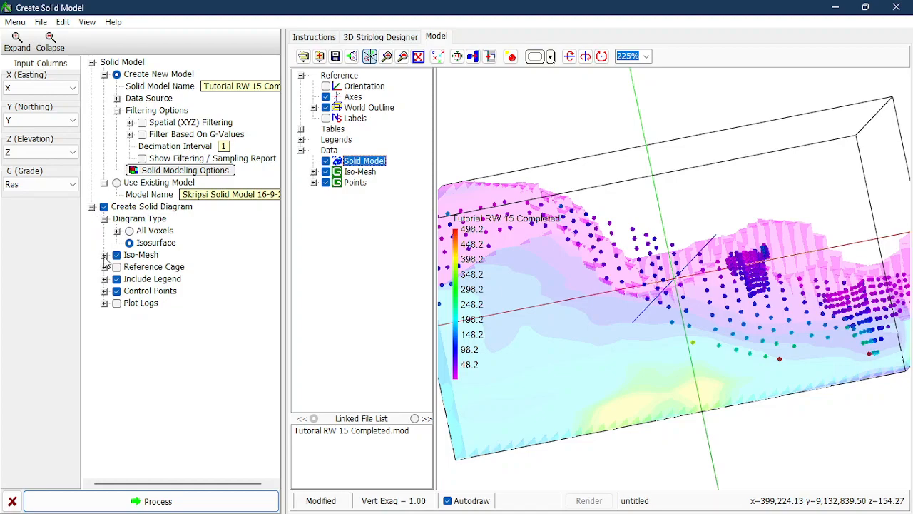
click(104, 292)
click(104, 291)
click(94, 219)
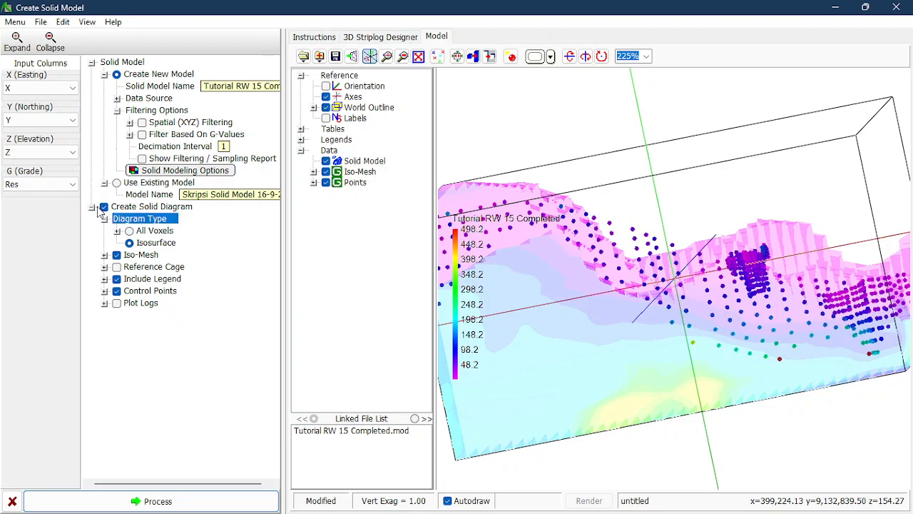
click(104, 291)
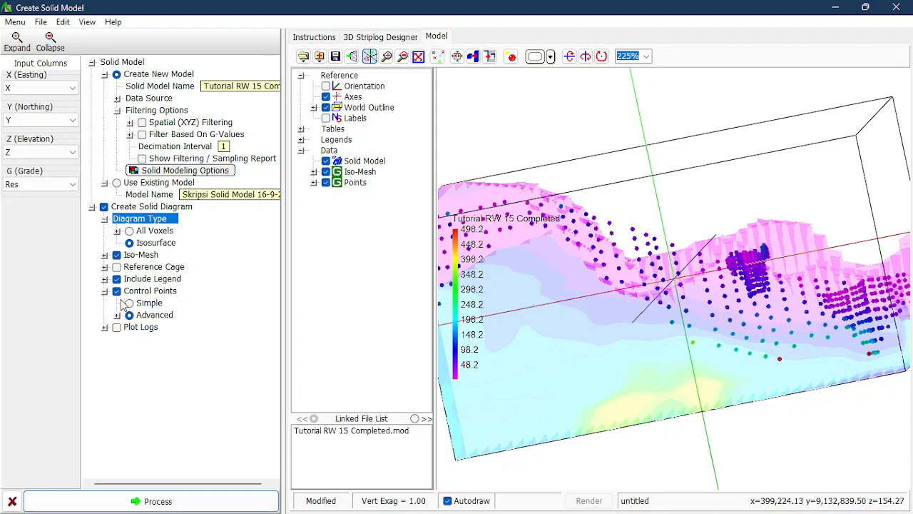
click(117, 316)
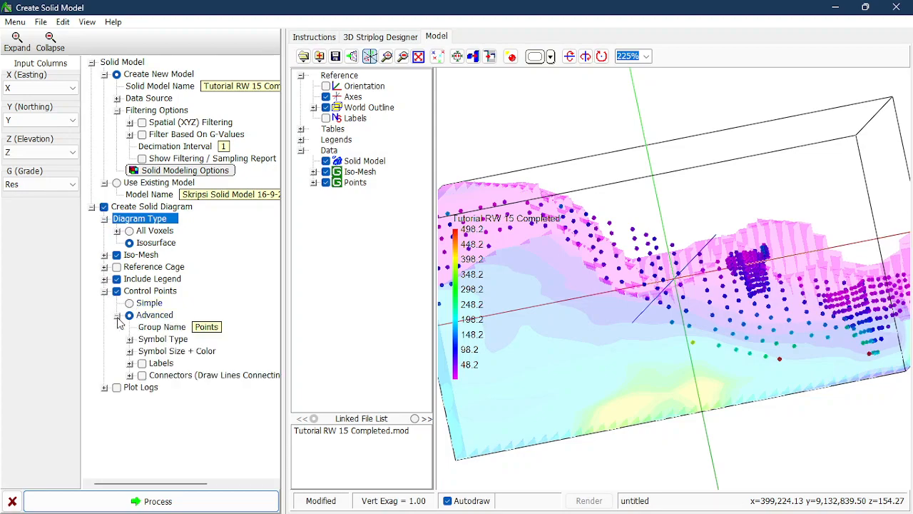
click(130, 340)
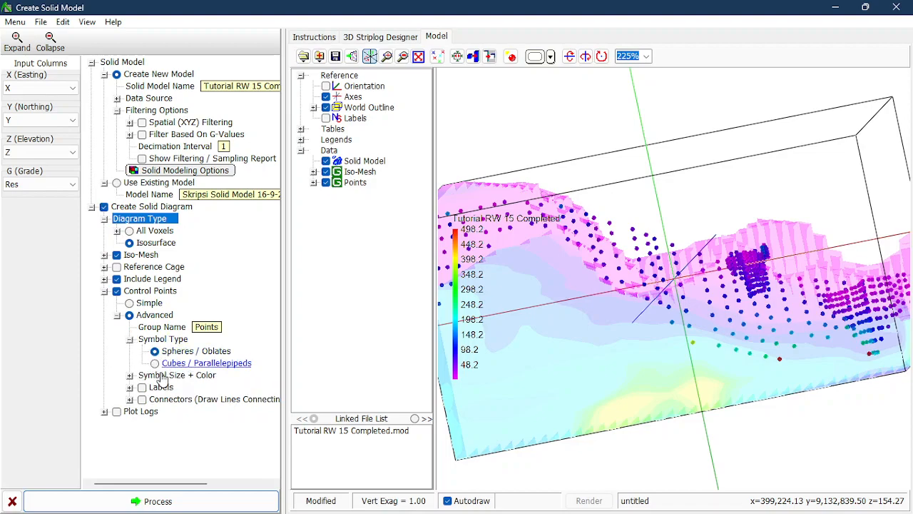
click(130, 375)
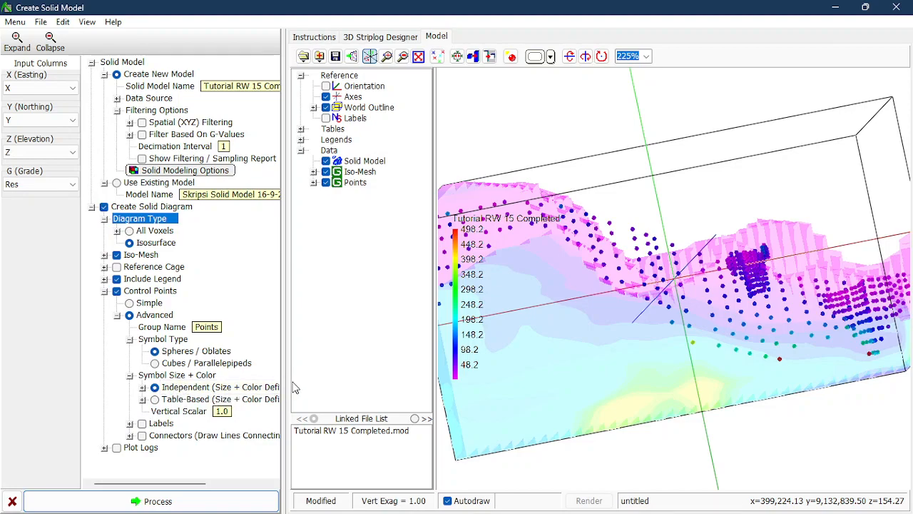
Review the independent symbol dimensions and symbol colors of the control points, including the magnitude column for the automatic color range
click(142, 387)
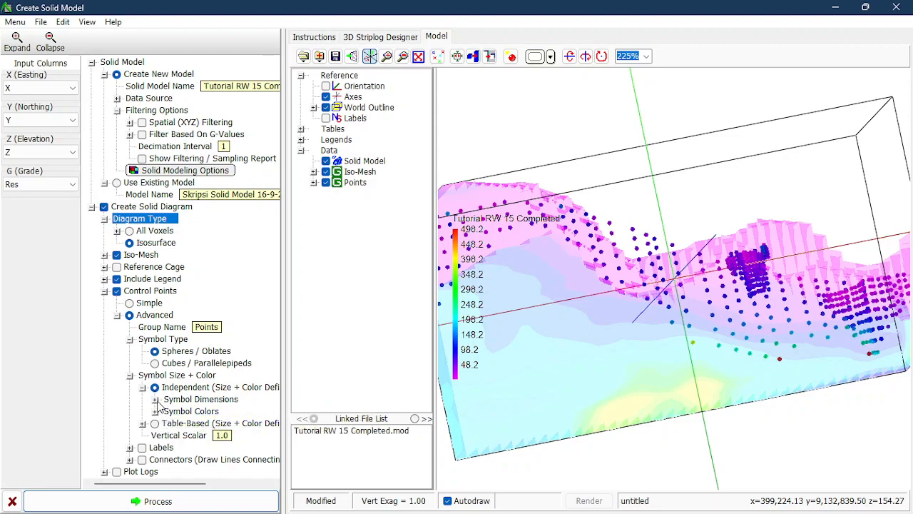
click(156, 401)
scroll(205, 419, down, 2)
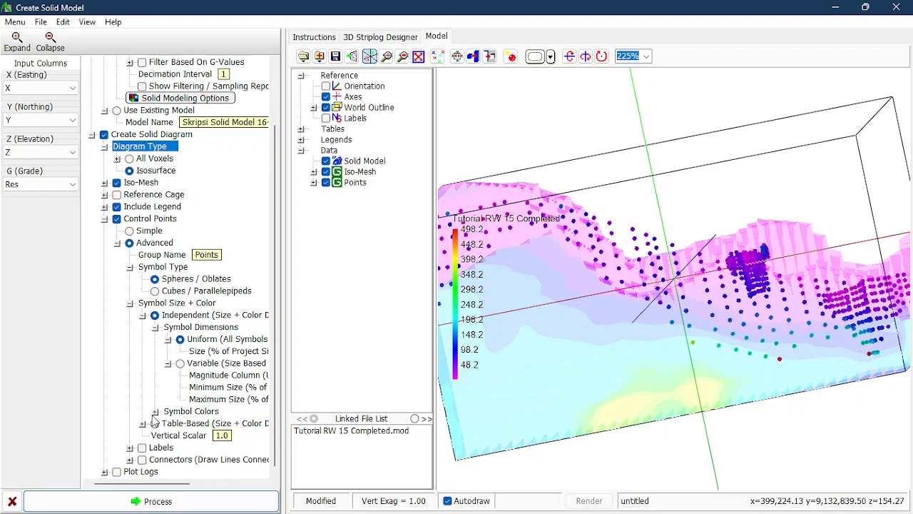
click(155, 411)
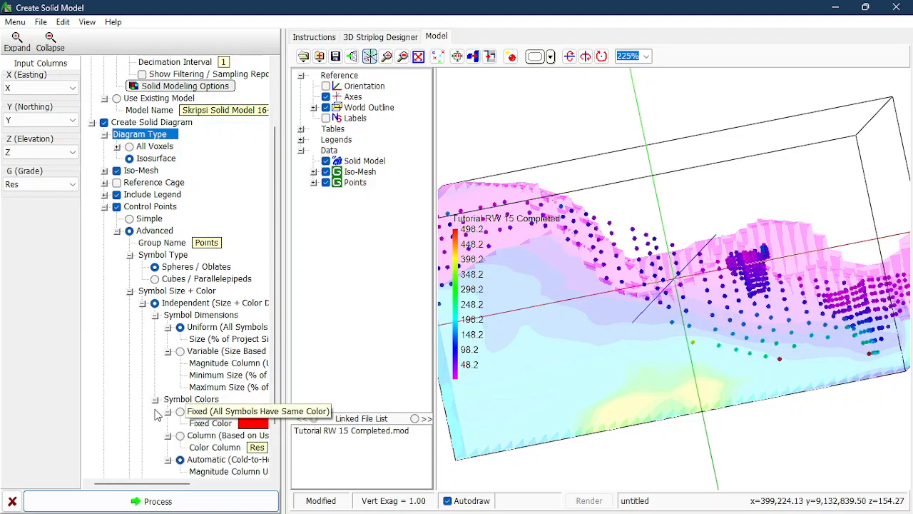
drag(178, 485, 210, 485)
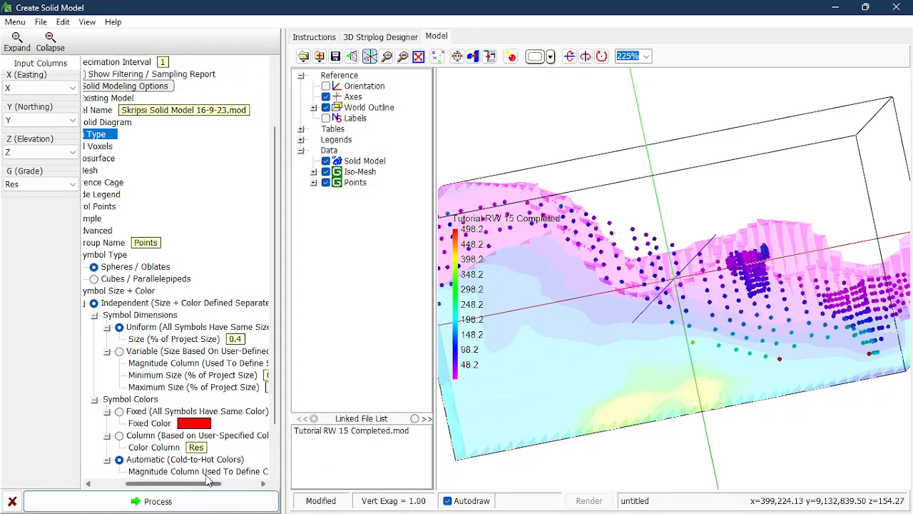
scroll(202, 465, down, 2)
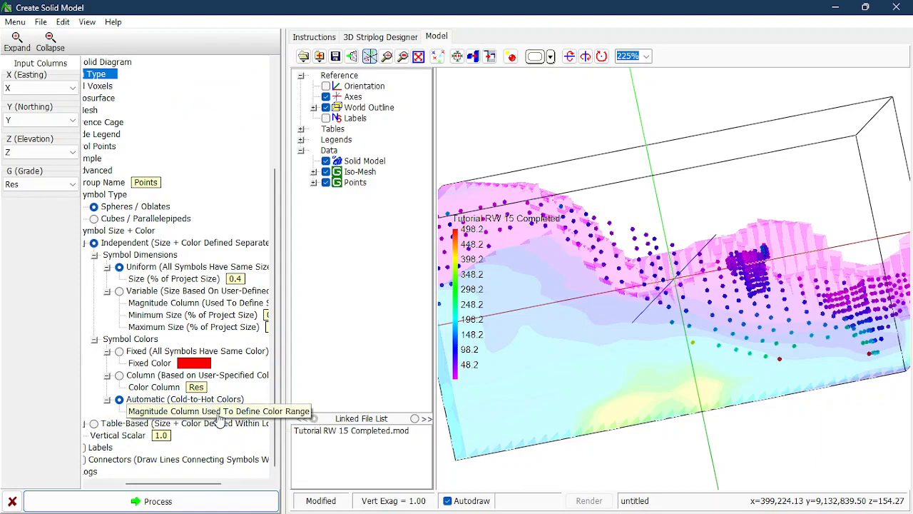
drag(208, 490, 245, 485)
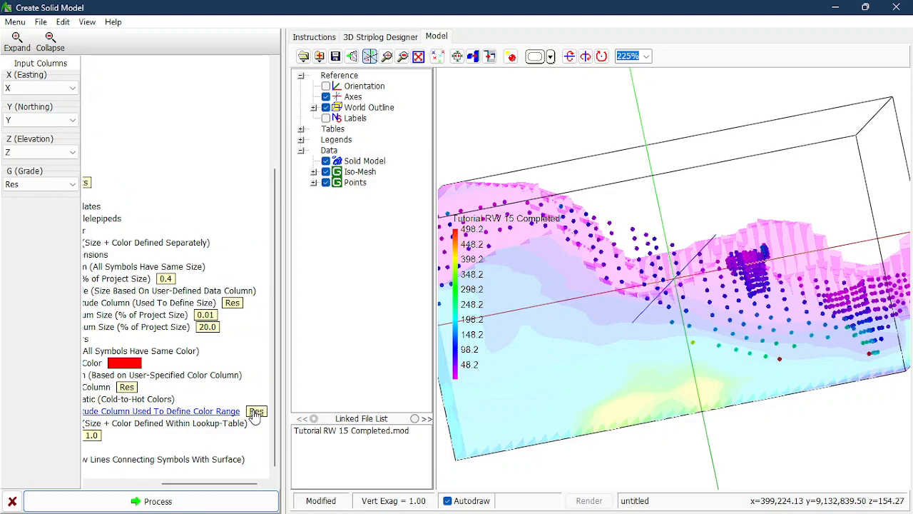
drag(255, 485, 195, 473)
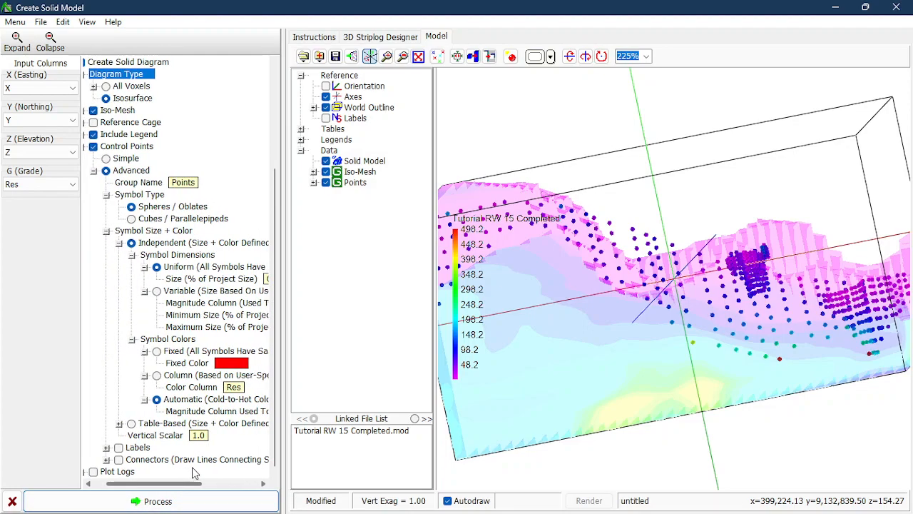
Enable Plot Logs for the solid diagram, collapse the Control Points settings and process the model
click(196, 474)
mouse_move(176, 487)
mouse_down()
mouse_move(189, 489)
mouse_move(168, 486)
mouse_up()
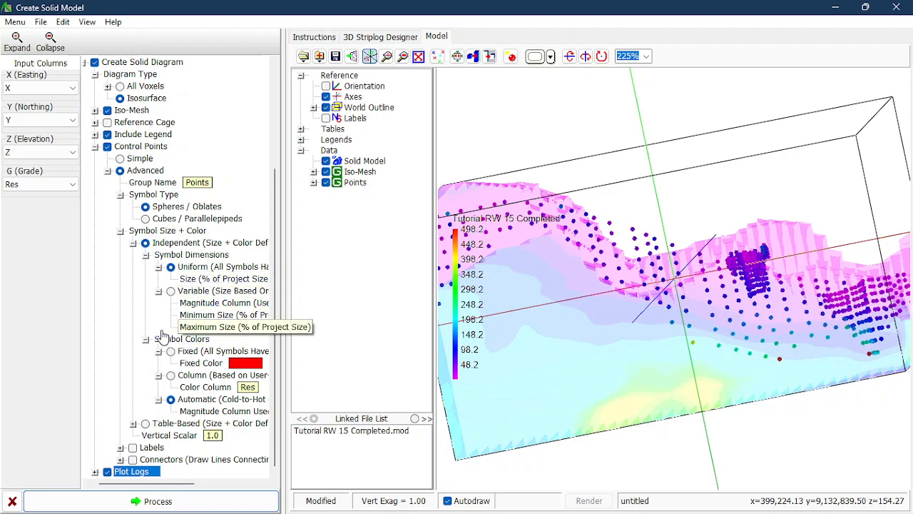
click(120, 448)
click(120, 424)
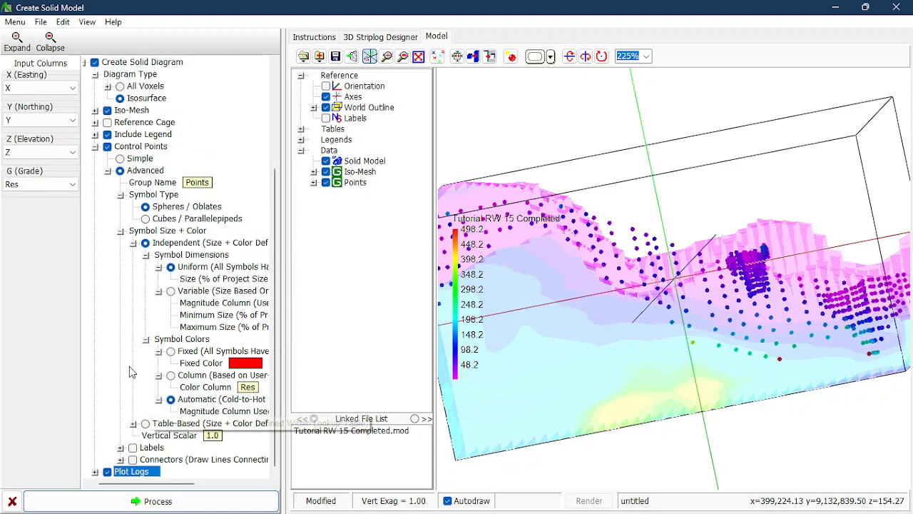
click(95, 147)
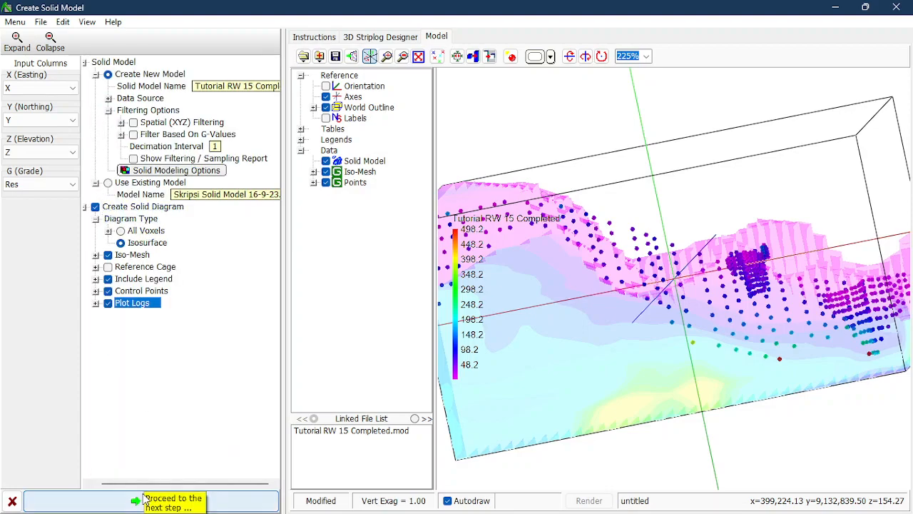
click(81, 503)
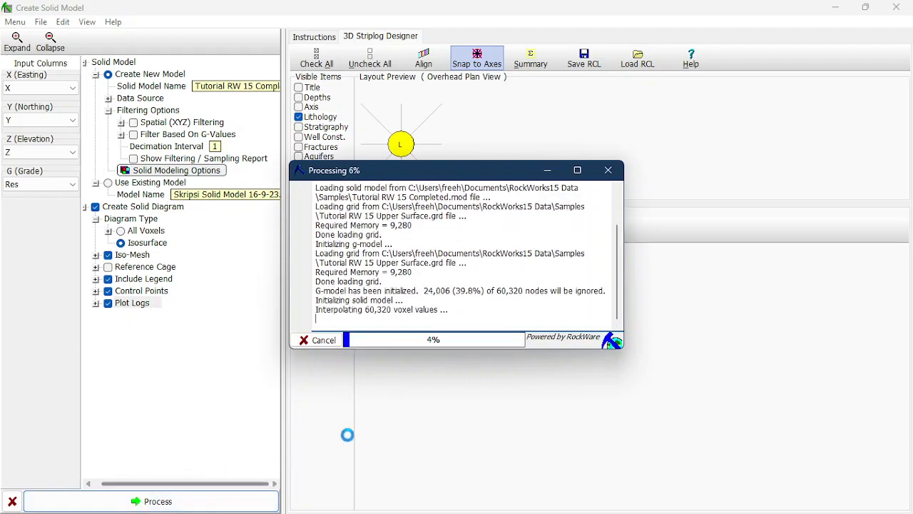
mouse_move(486, 498)
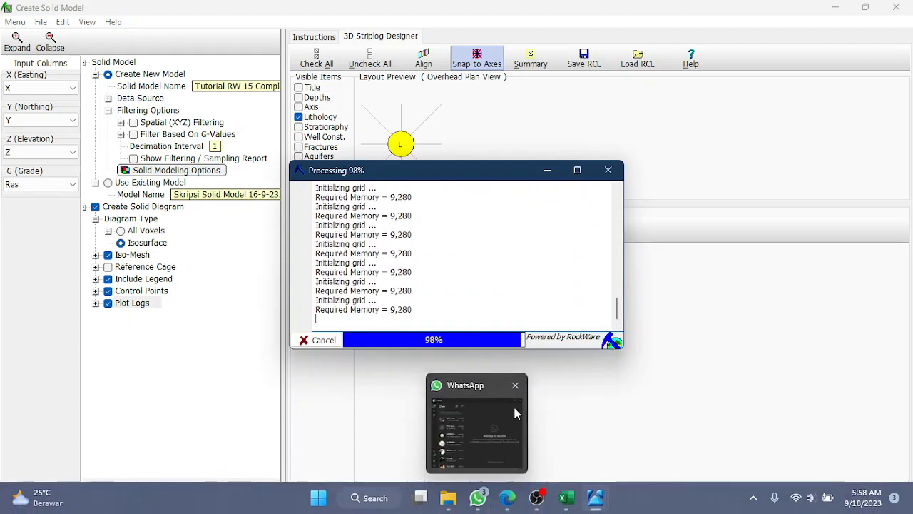
mouse_move(513, 413)
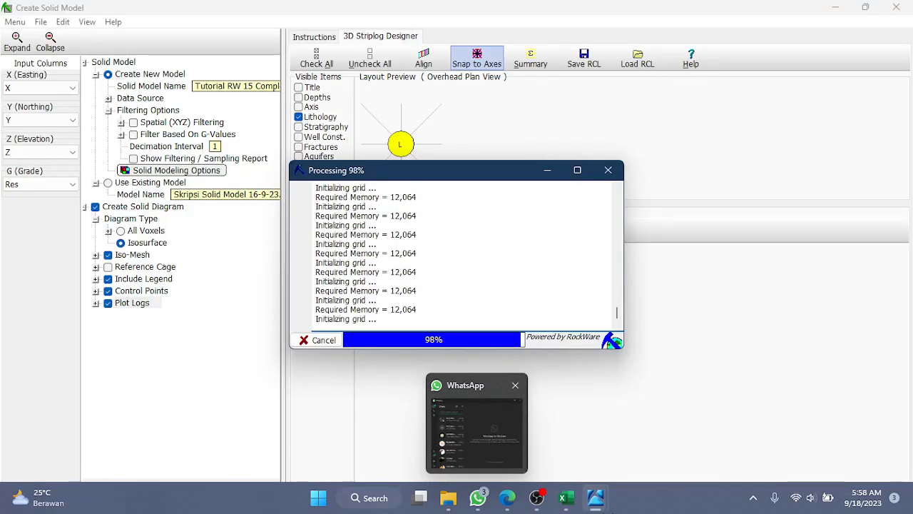
mouse_move(607, 507)
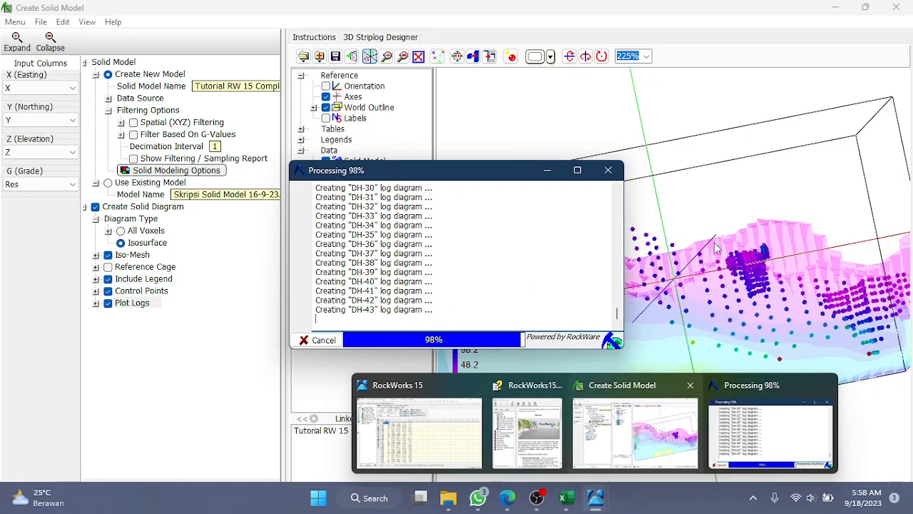
Examine the processed 3D diagram zoomed out and from another angle, and glance at the instructions page
scroll(646, 271, down, 3)
scroll(639, 272, down, 1)
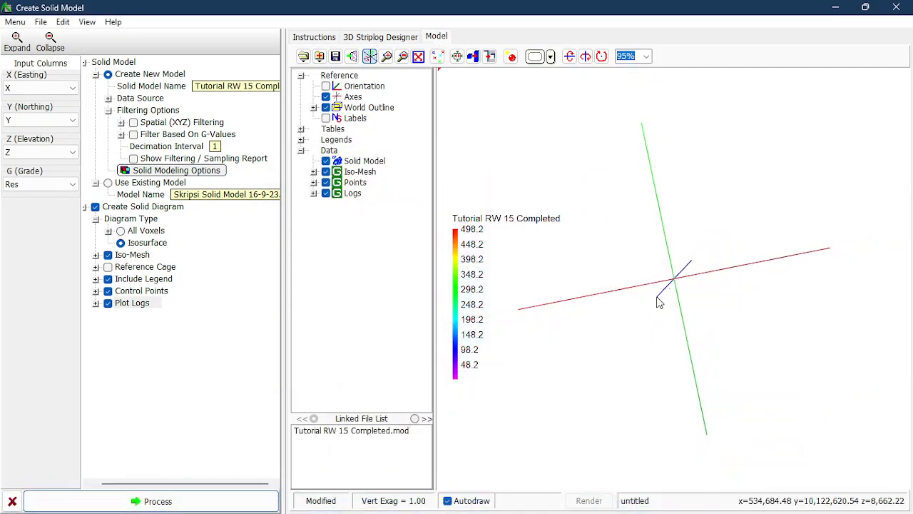
drag(713, 305, 568, 327)
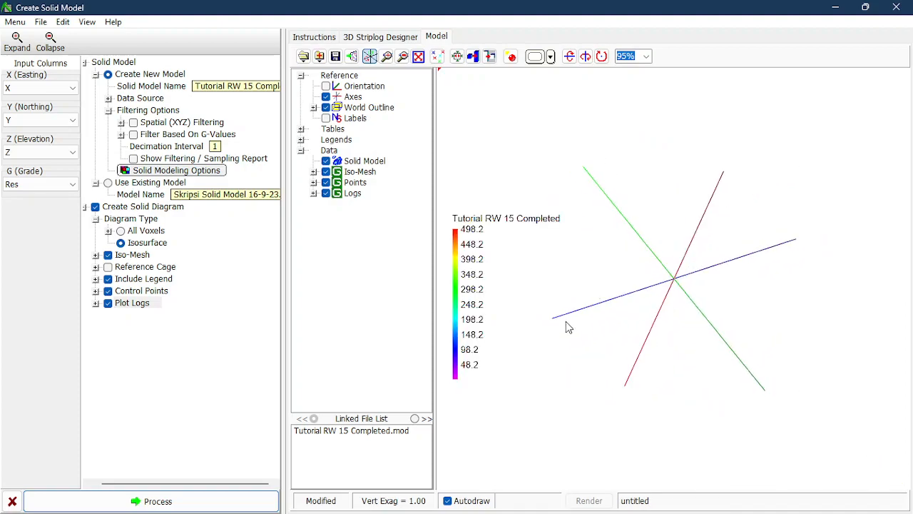
click(312, 37)
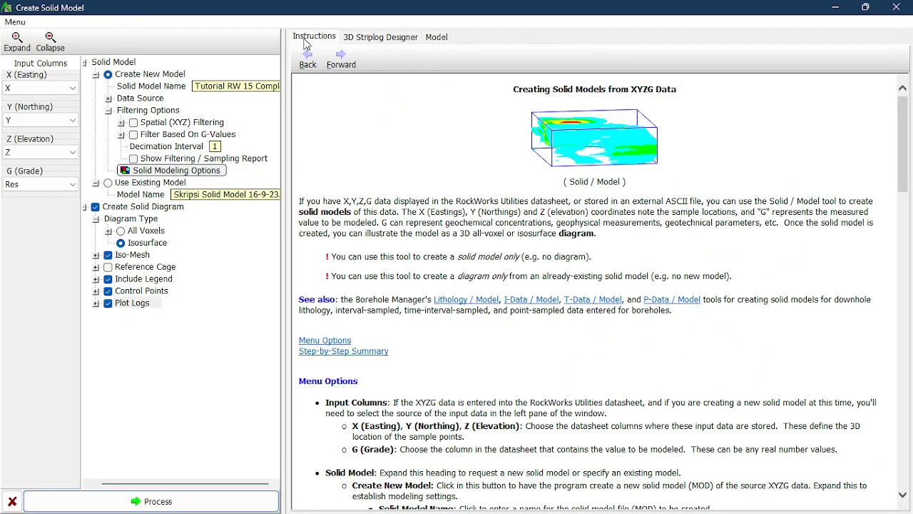
click(437, 38)
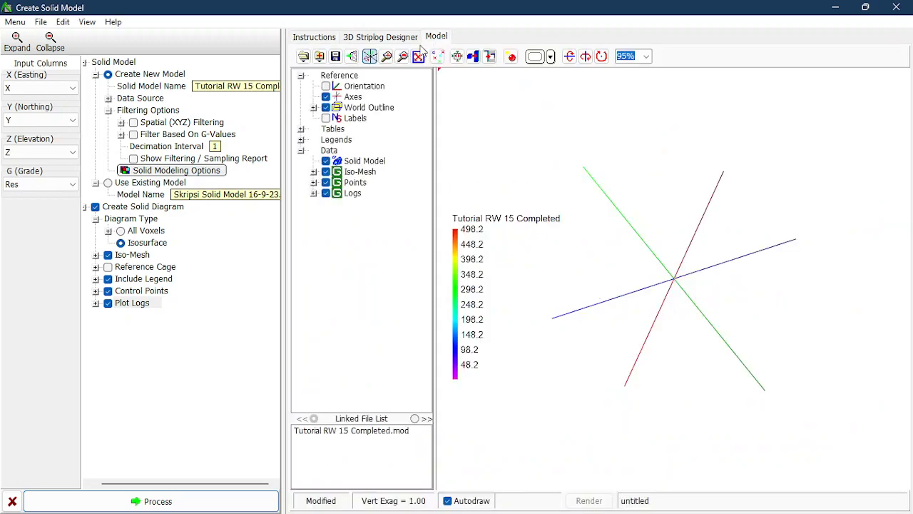
Close the Create Solid Model window without saving the untitled diagram
click(41, 22)
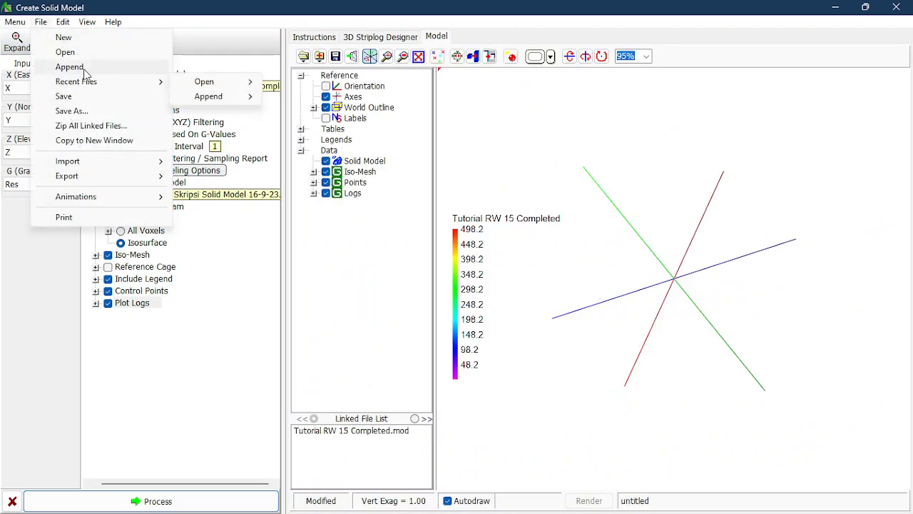
click(13, 501)
click(12, 501)
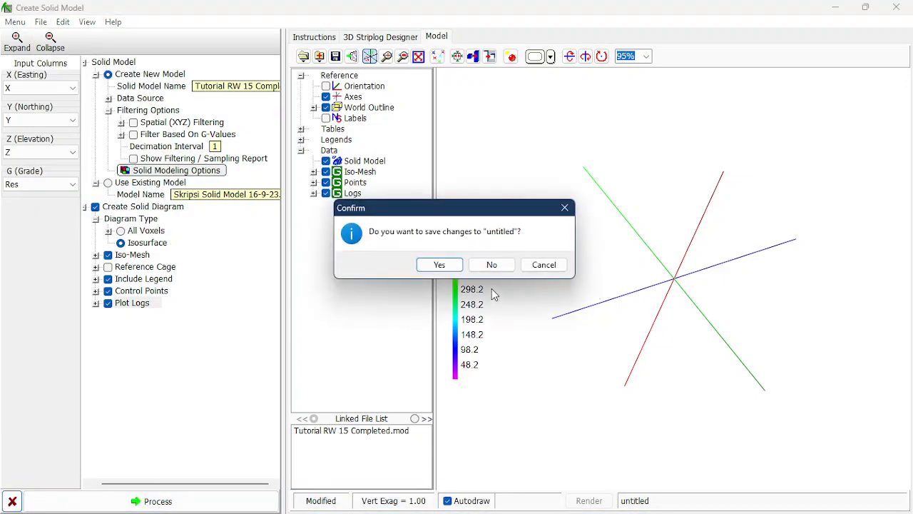
click(501, 267)
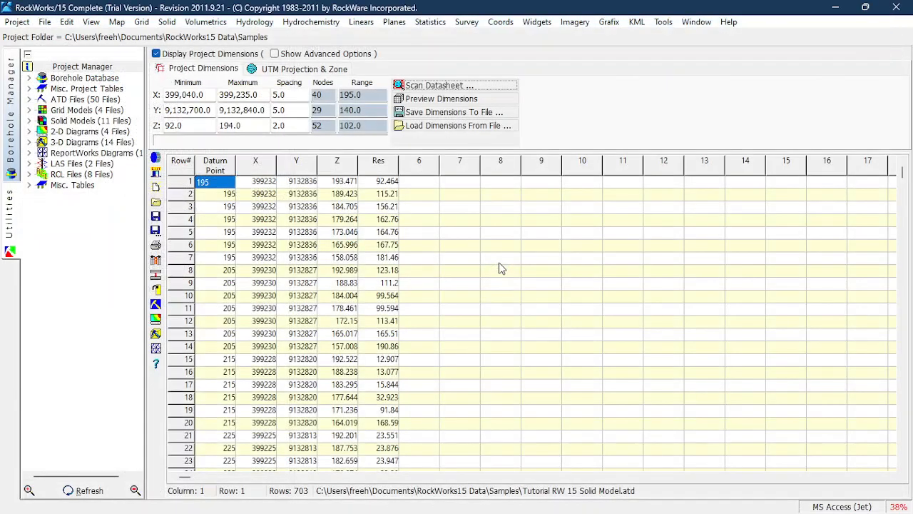
Reopen the solid model creation tool and process Tutorial RW 15 Completed into a 3D diagram again
click(169, 25)
click(181, 37)
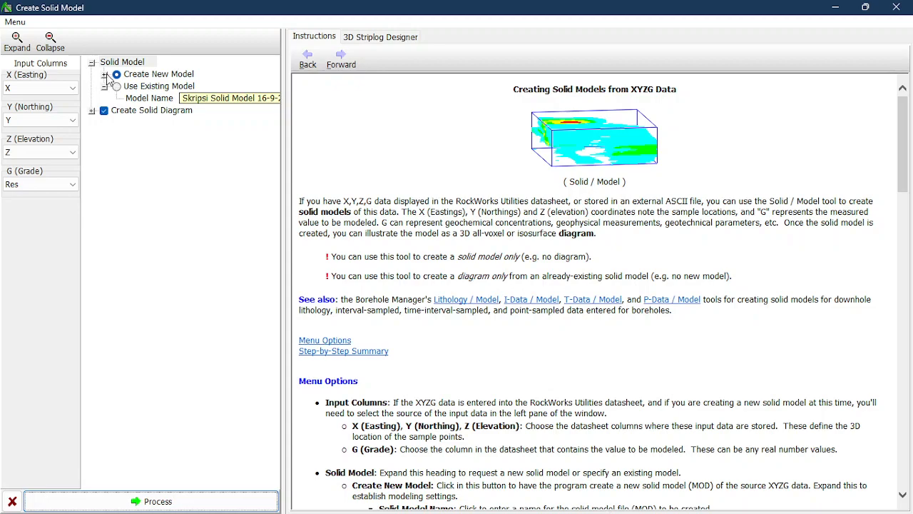
click(104, 74)
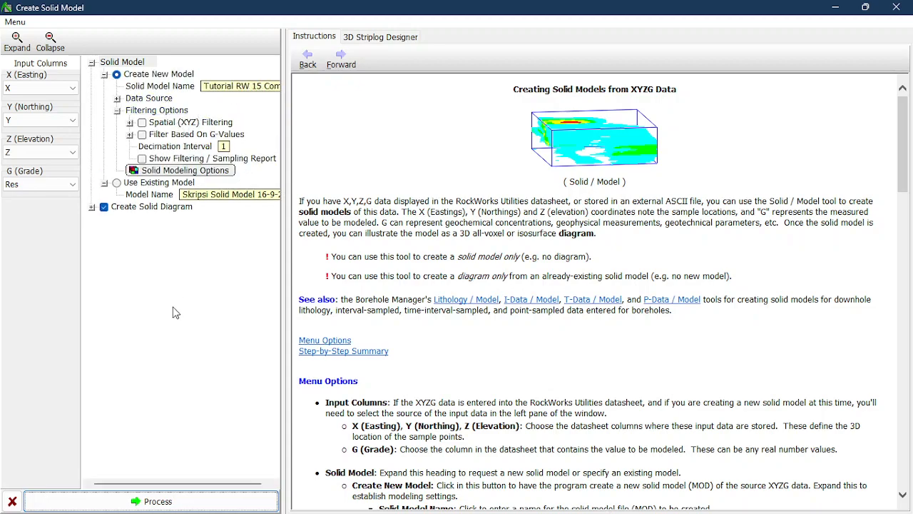
click(153, 501)
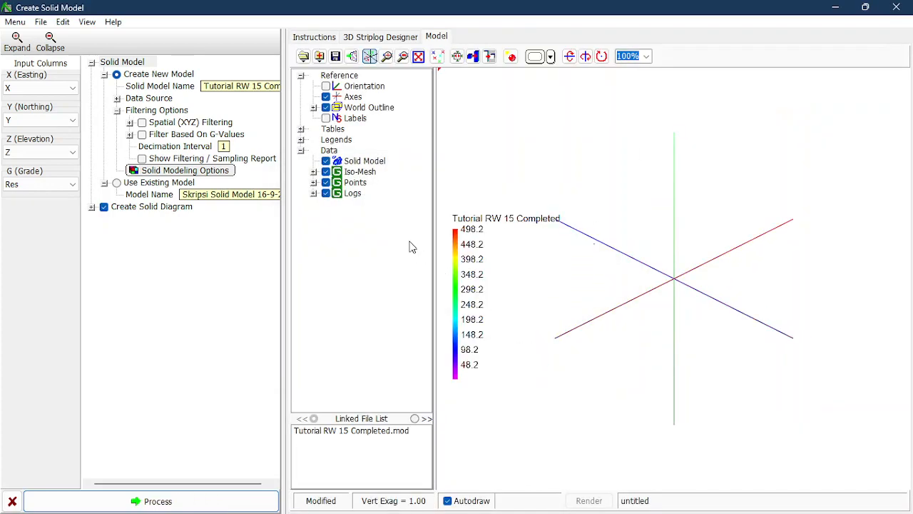
Switch the Solid Model's visibility off and on, check its isosurface options, and select the linked Tutorial RW 15 Completed.mod file
click(326, 160)
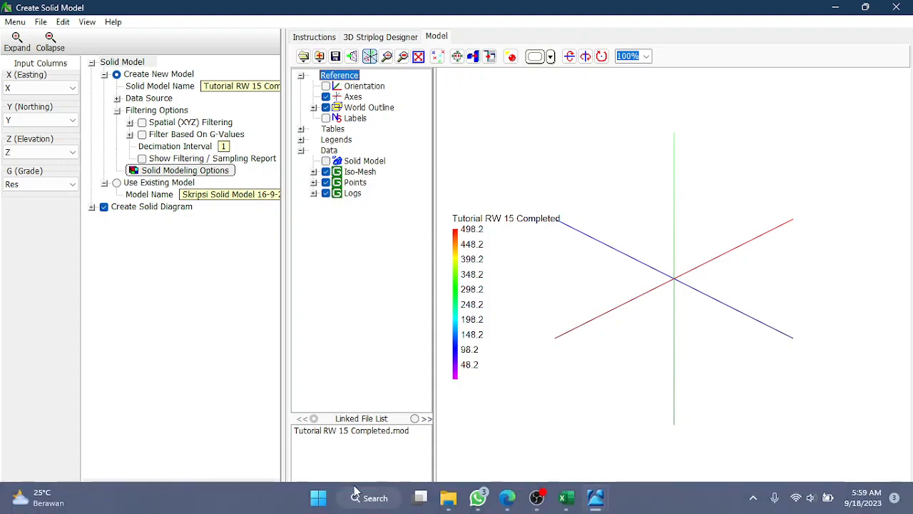
click(334, 162)
click(326, 161)
right_click(370, 168)
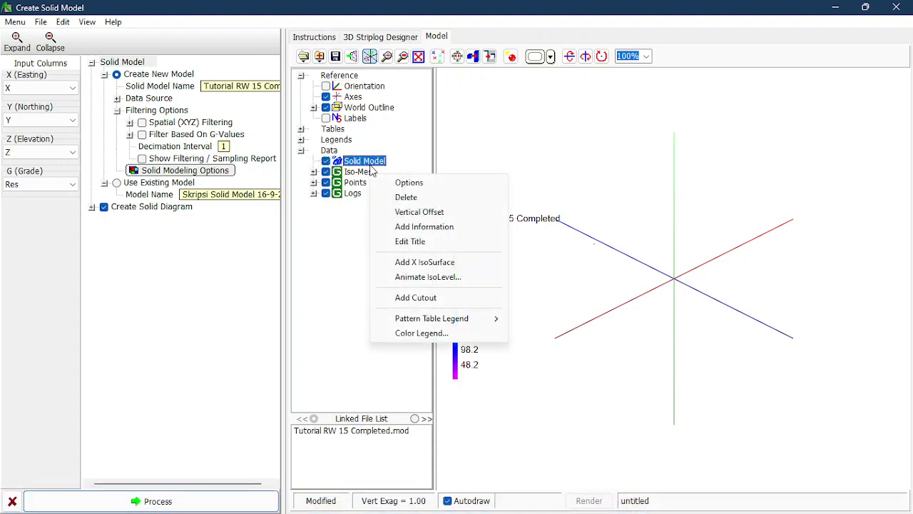
click(409, 182)
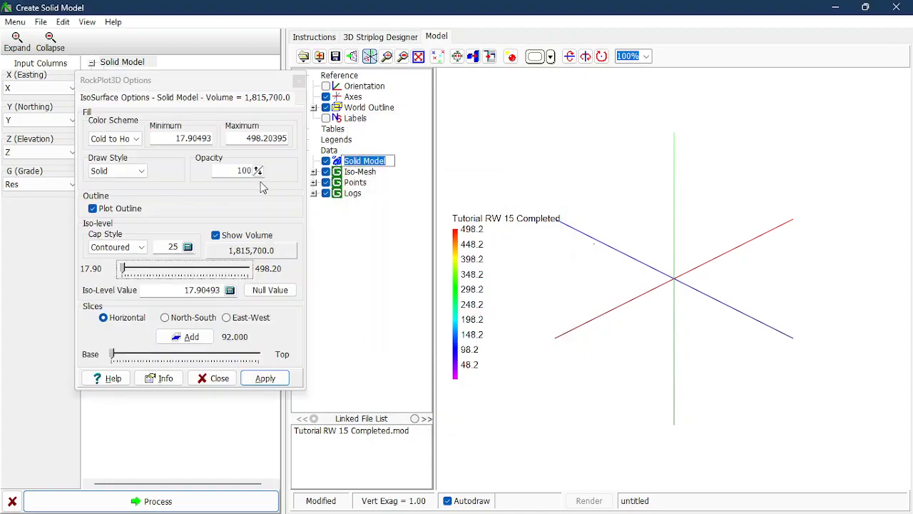
click(214, 378)
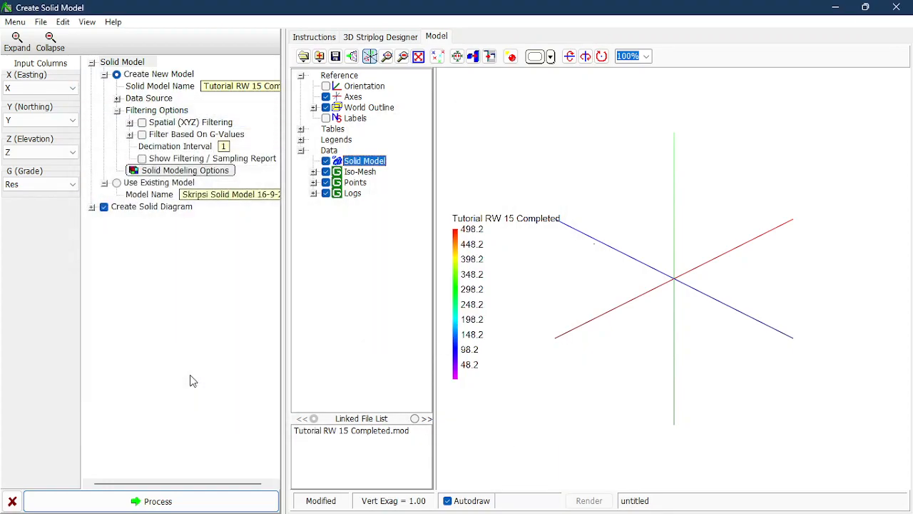
click(400, 432)
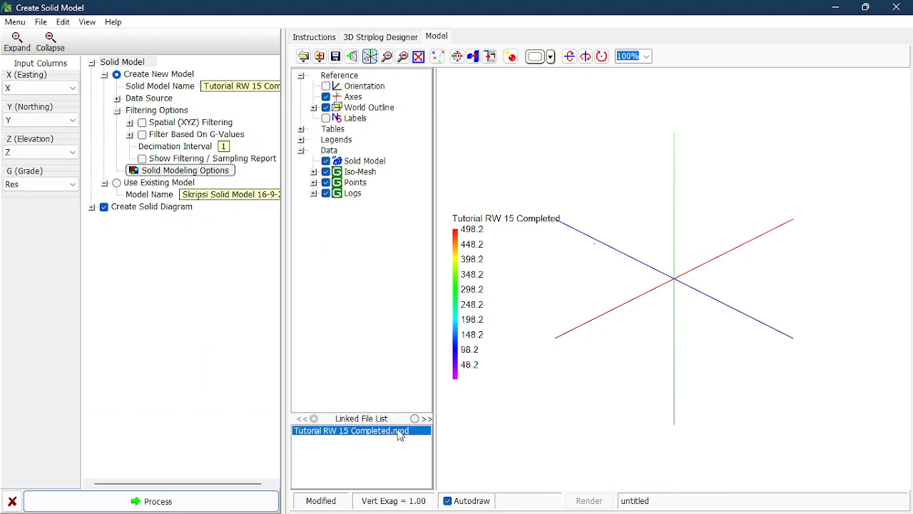
Close the solid model window without saving the untitled diagram, and restart RockWorks15 under the Trialware license
click(895, 7)
click(491, 265)
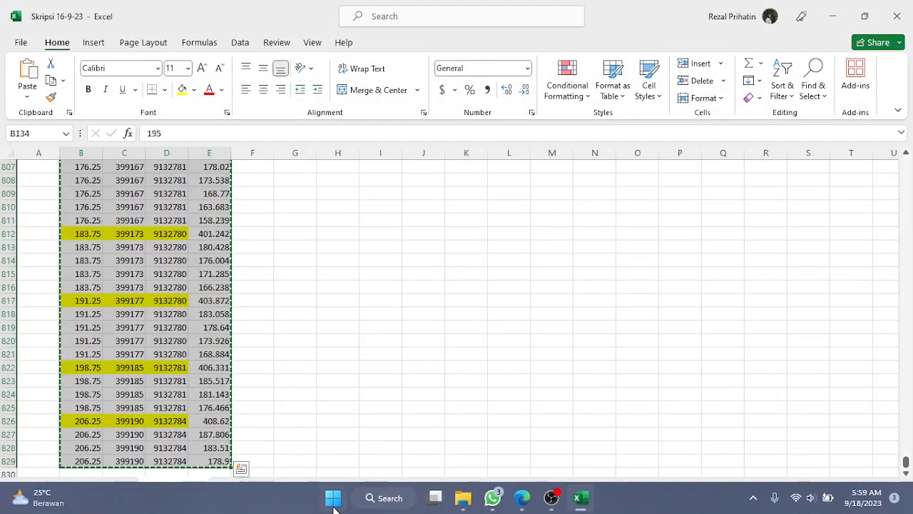
click(333, 498)
scroll(576, 167, down, 2)
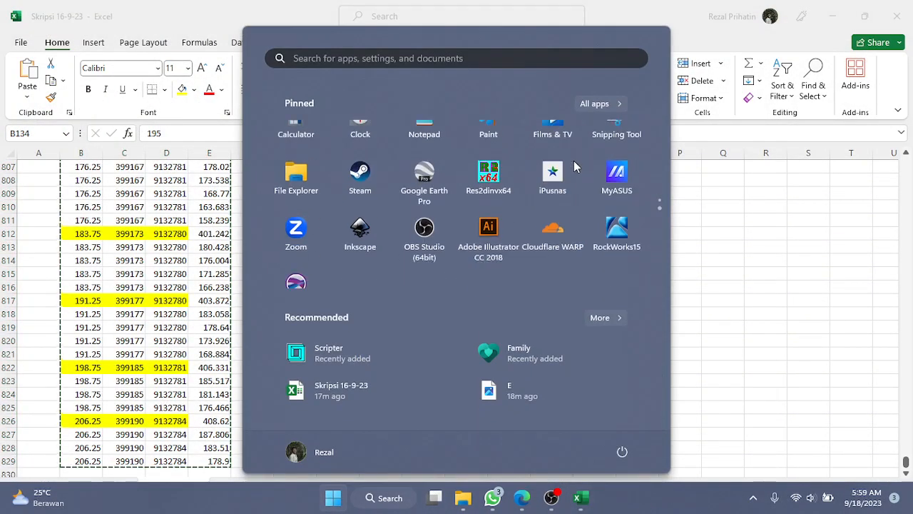
click(617, 192)
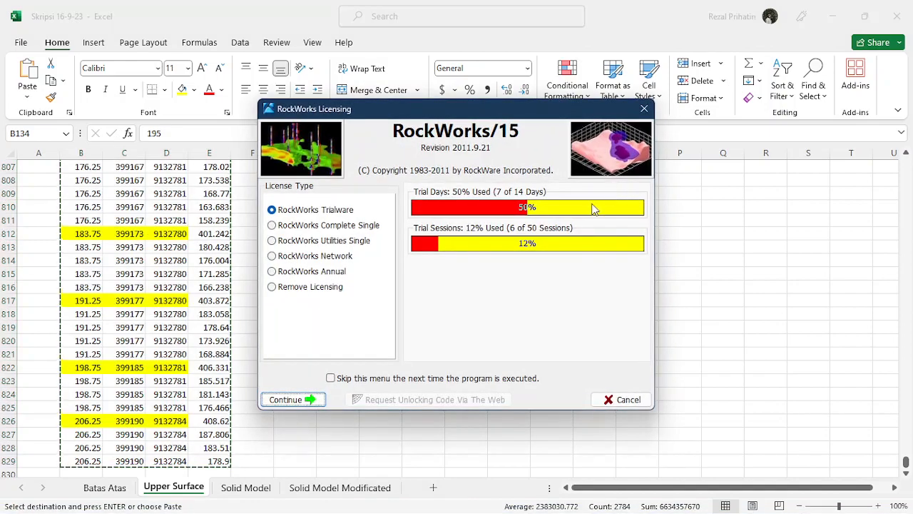
click(294, 399)
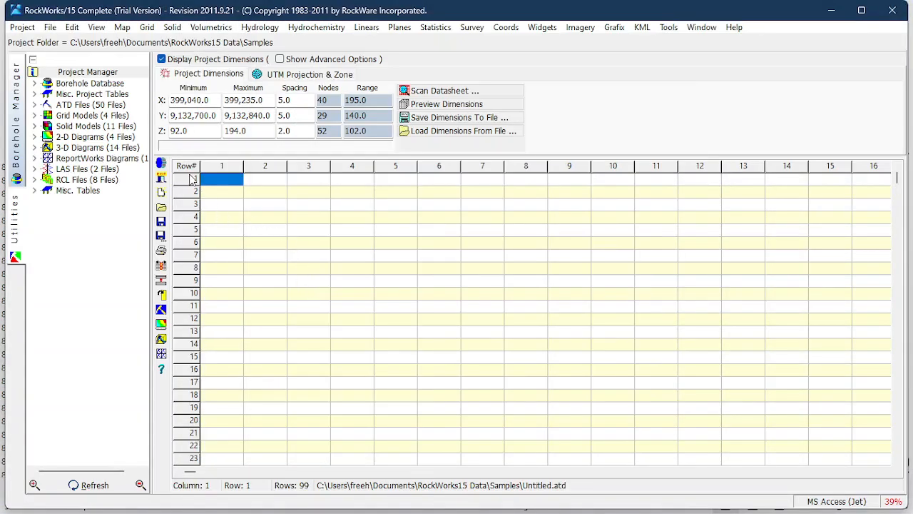
click(565, 206)
Open the data file Tutorial RW 15 Solid Model.atd and scan its XYZ data to set the project dimensions
click(162, 209)
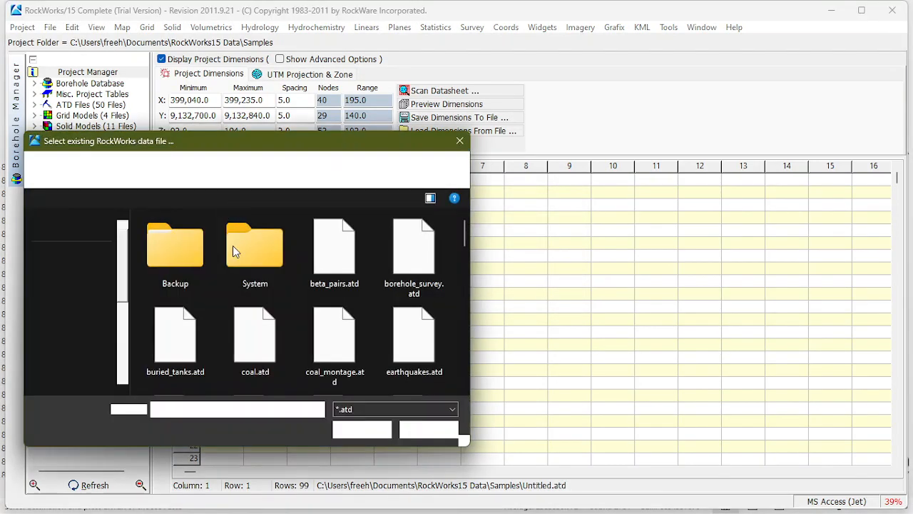
scroll(269, 298, down, 3)
click(269, 298)
scroll(268, 295, down, 10)
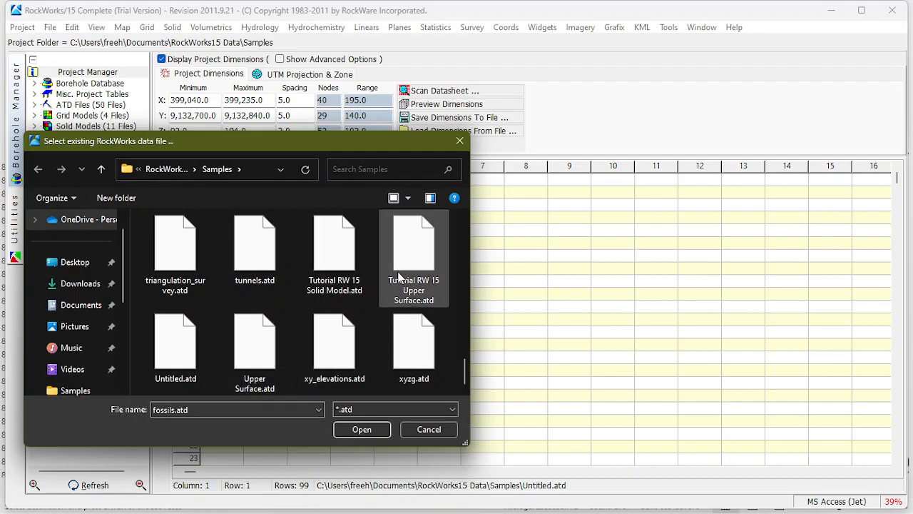
click(344, 270)
click(361, 429)
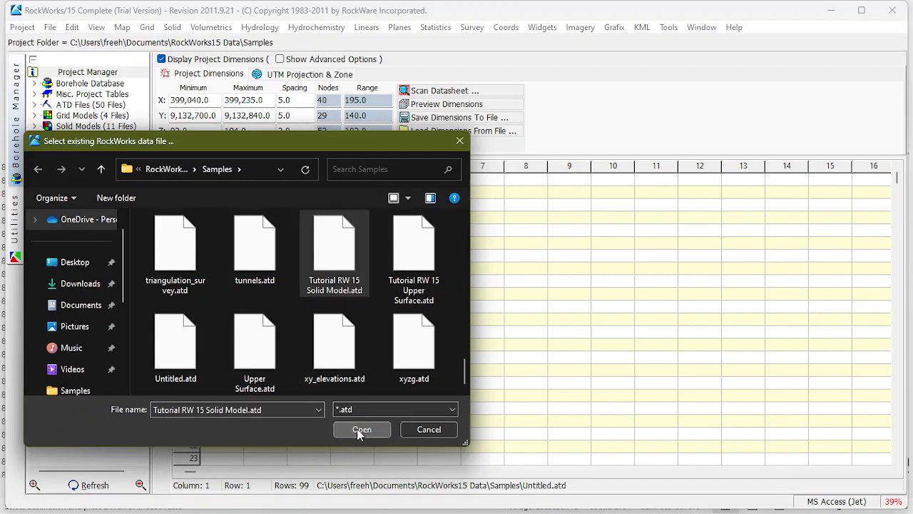
click(438, 91)
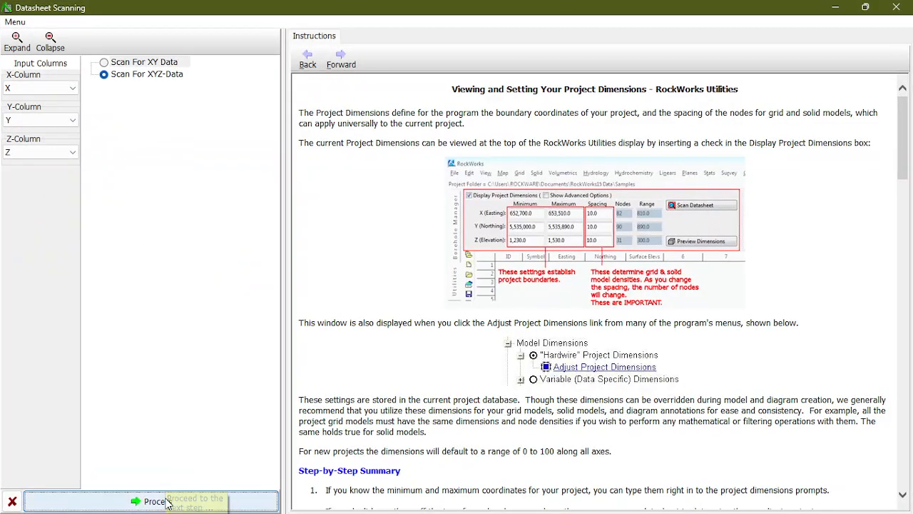
click(167, 498)
Start creating a new solid model saved as Tutorial RW 15 Completed, overwriting the existing file
click(176, 26)
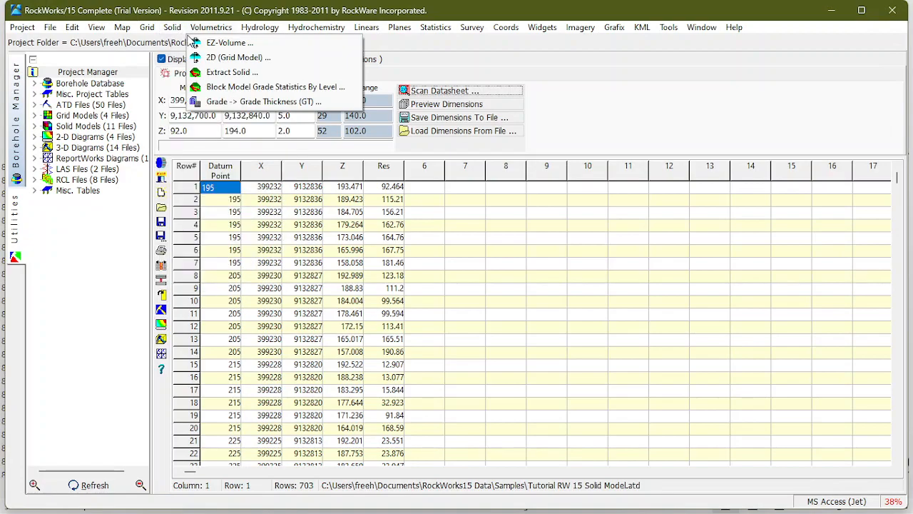
click(179, 43)
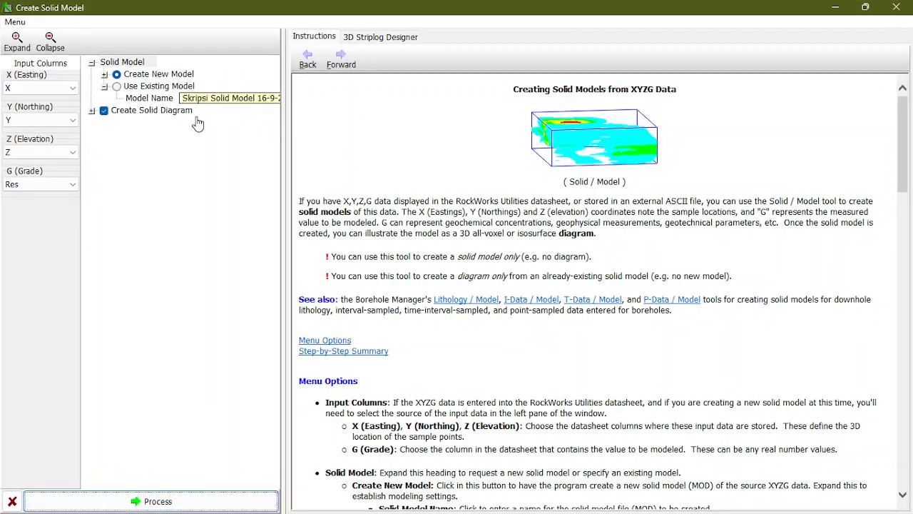
click(104, 75)
click(256, 85)
scroll(339, 314, down, 2)
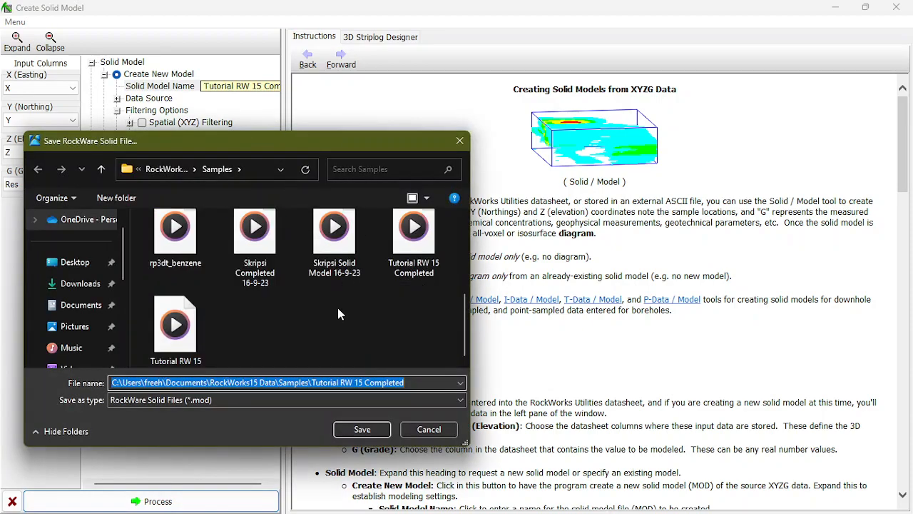
click(416, 275)
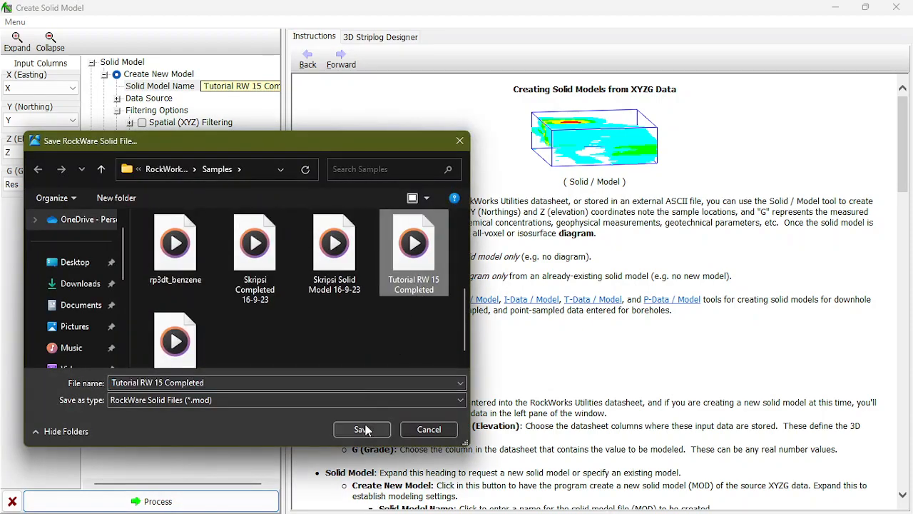
click(363, 429)
click(495, 267)
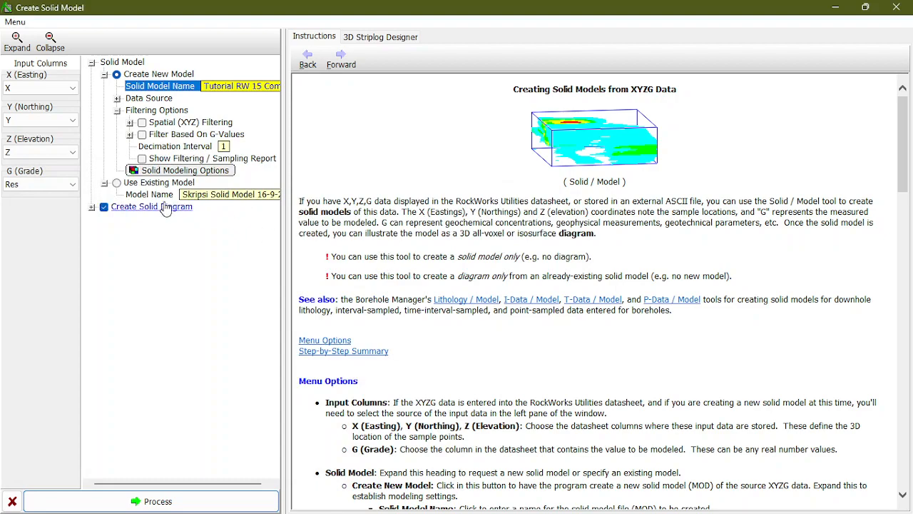
Accept the solid modeling options with the Tutorial RW 15 Upper Surface grid constraint and process the model into a 3D diagram
click(143, 164)
click(146, 171)
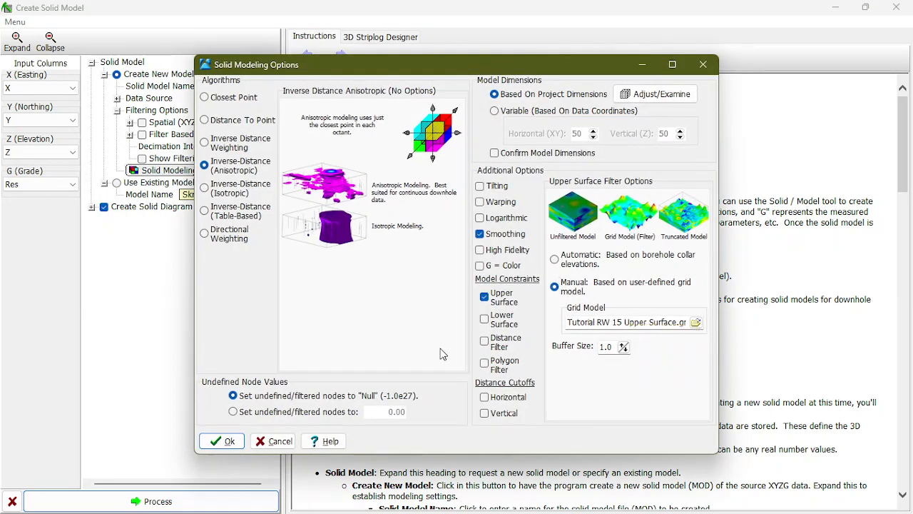
click(228, 441)
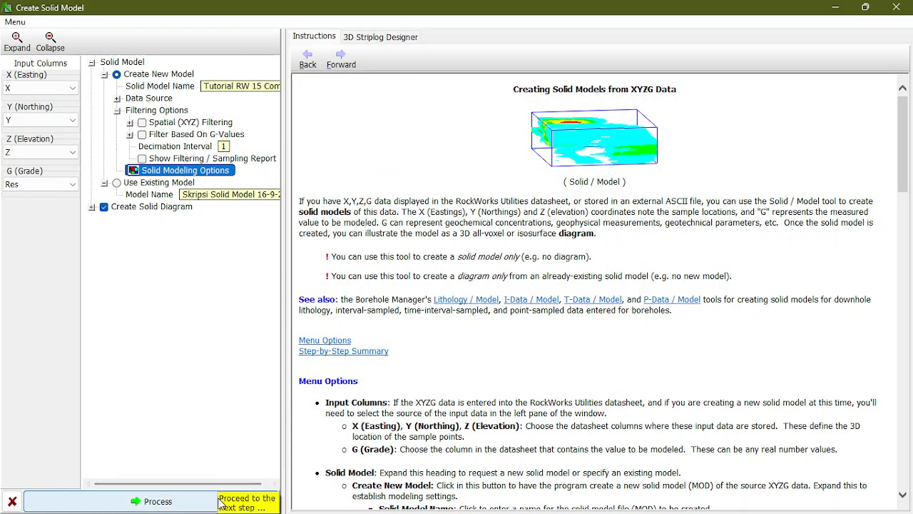
click(221, 500)
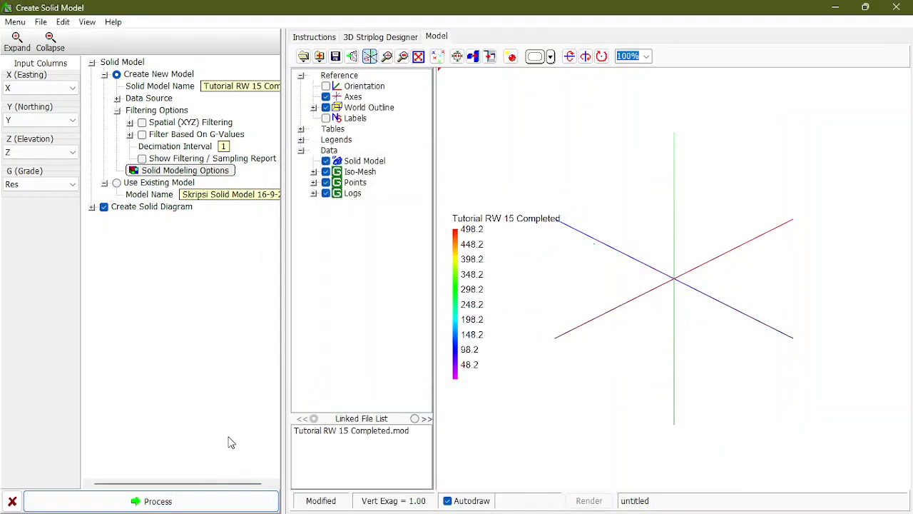
Switch to using an existing model, choose Tutorial RW 15 Completed as the model file, and process its diagram
click(91, 207)
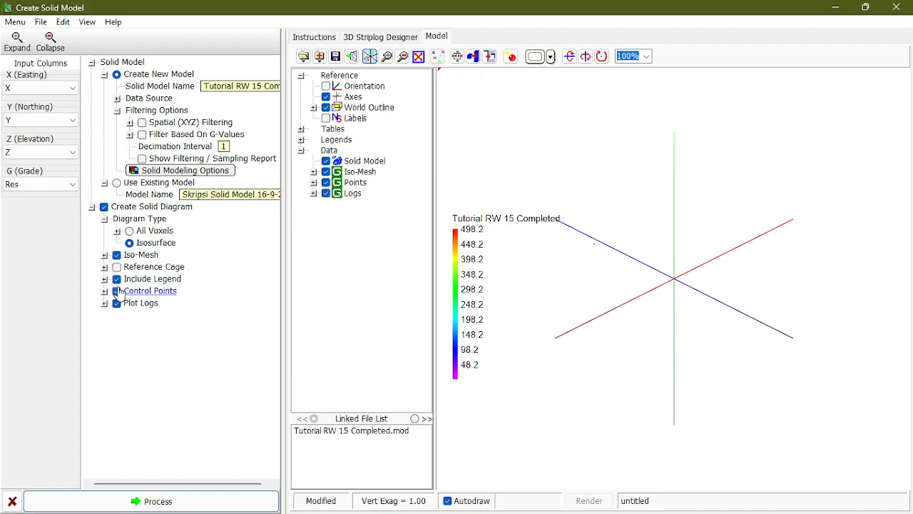
click(115, 184)
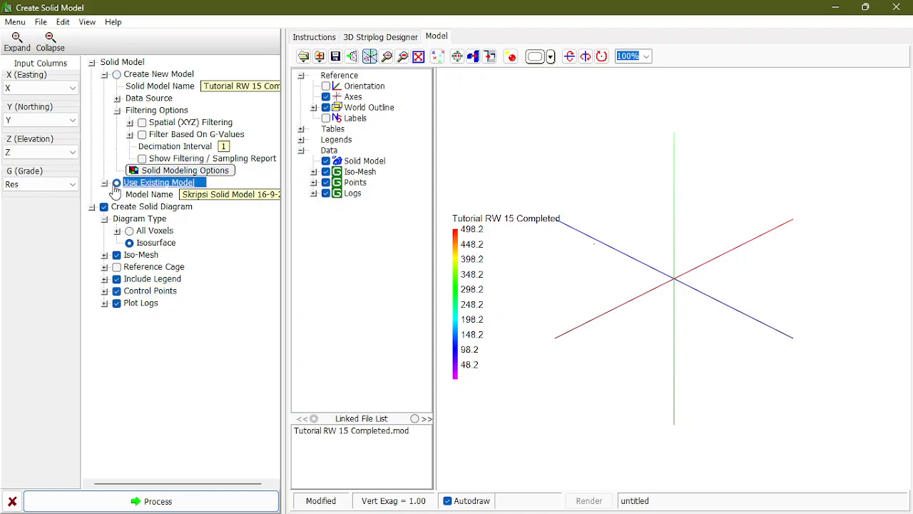
click(277, 200)
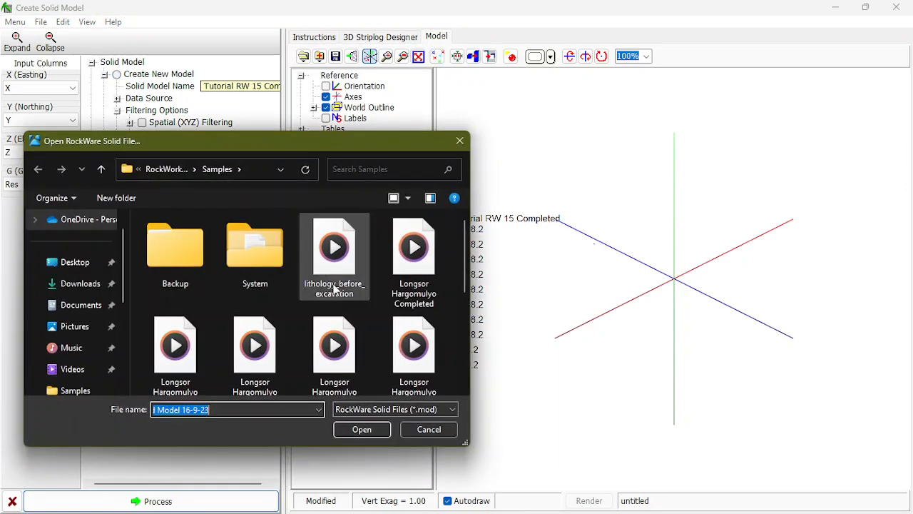
click(165, 368)
click(348, 431)
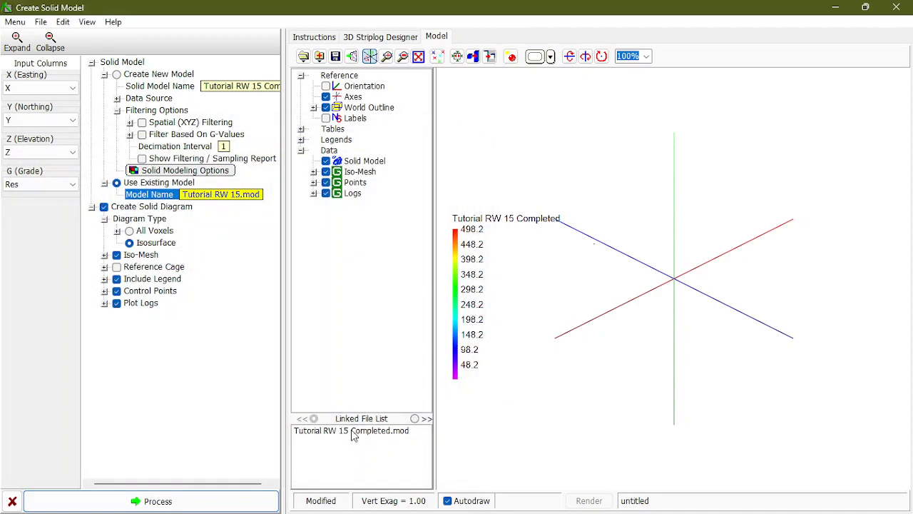
click(260, 200)
click(410, 286)
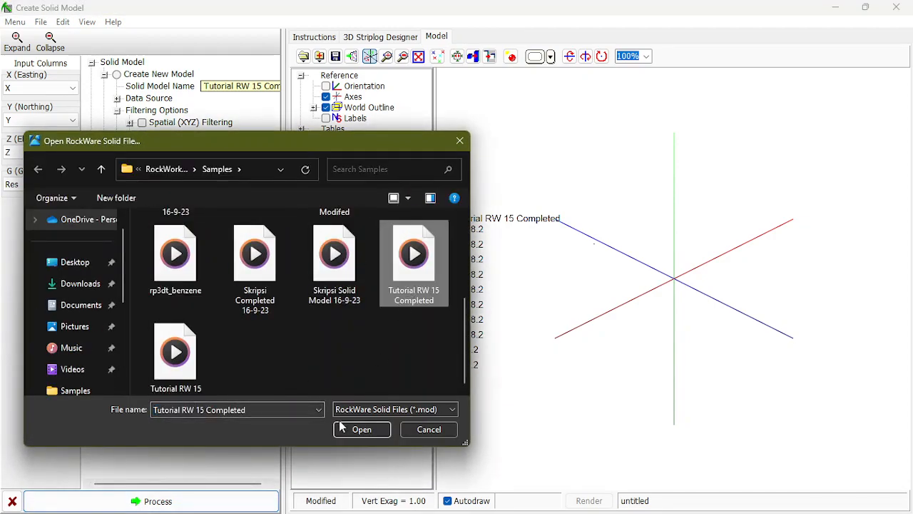
click(362, 429)
click(215, 498)
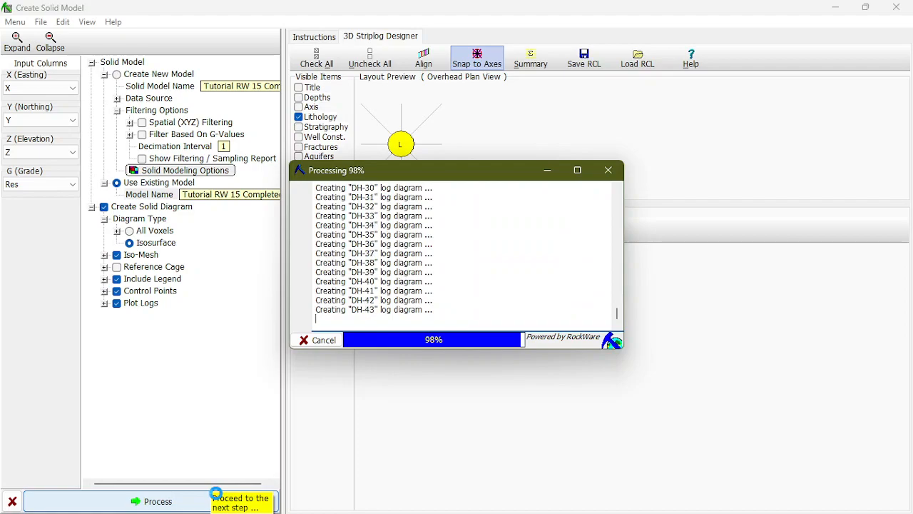
Choose Tutorial RW 15.mod as the existing model and process its 3D diagram
click(248, 199)
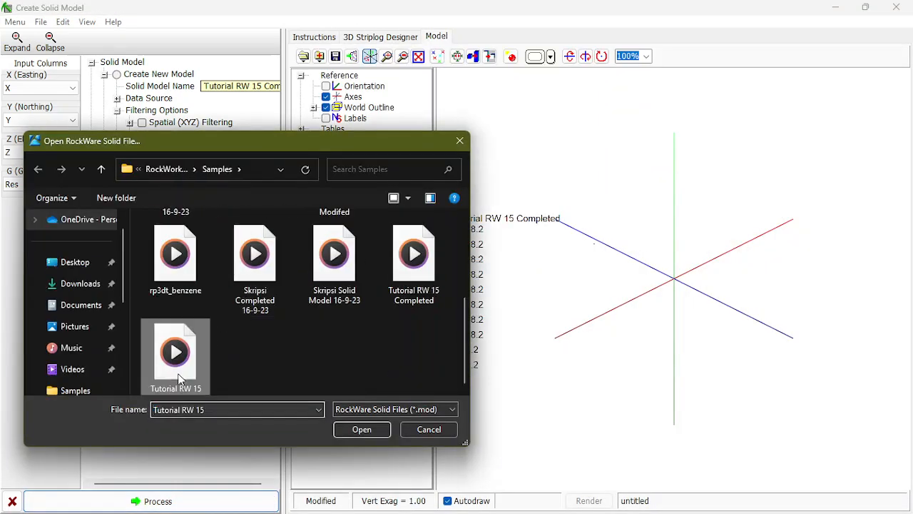
click(356, 429)
click(194, 500)
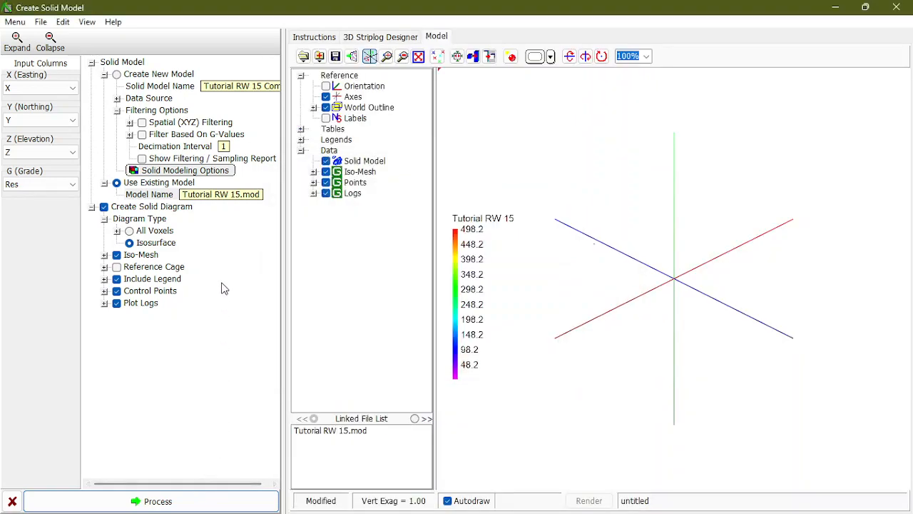
Examine the advanced Control Points settings, including symbol type, labels, symbol dimensions and symbol colors
click(104, 291)
click(117, 315)
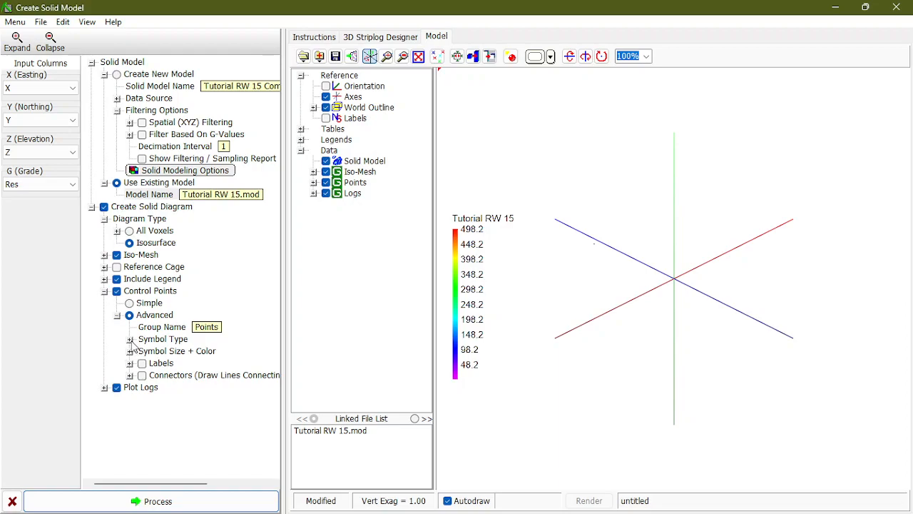
click(130, 339)
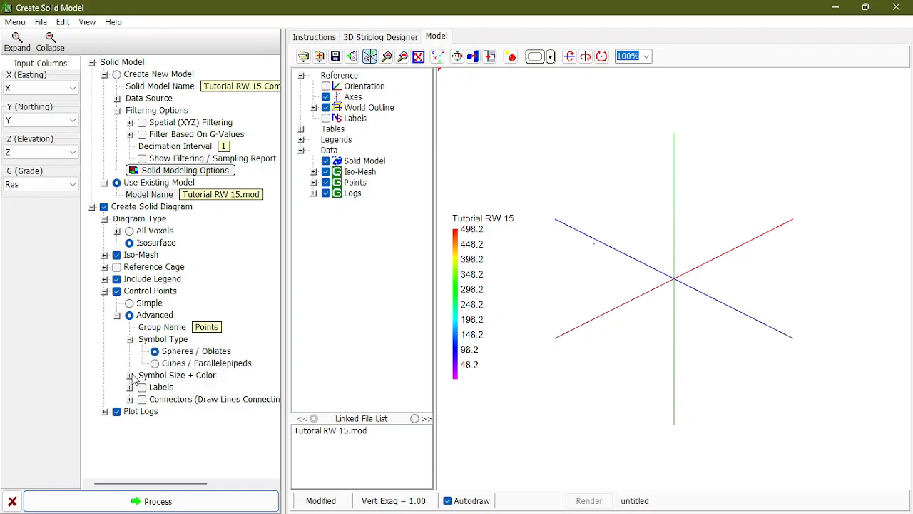
click(130, 375)
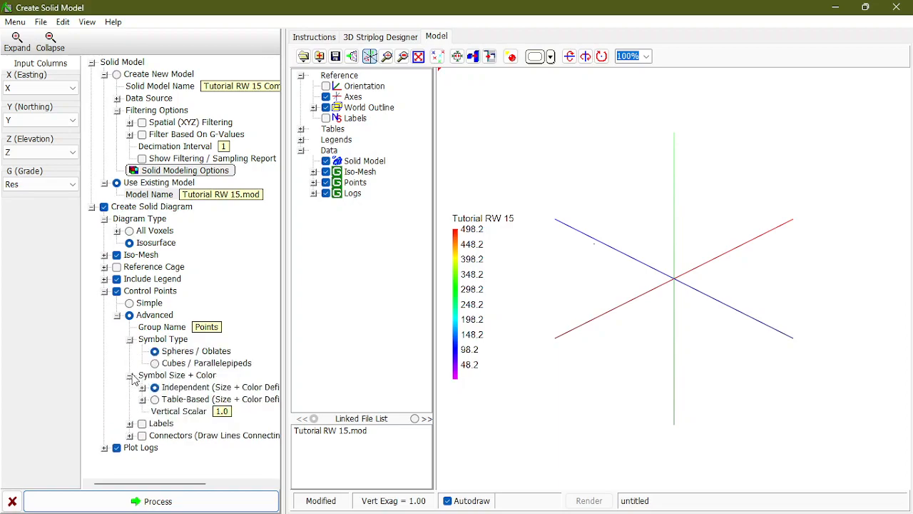
click(129, 424)
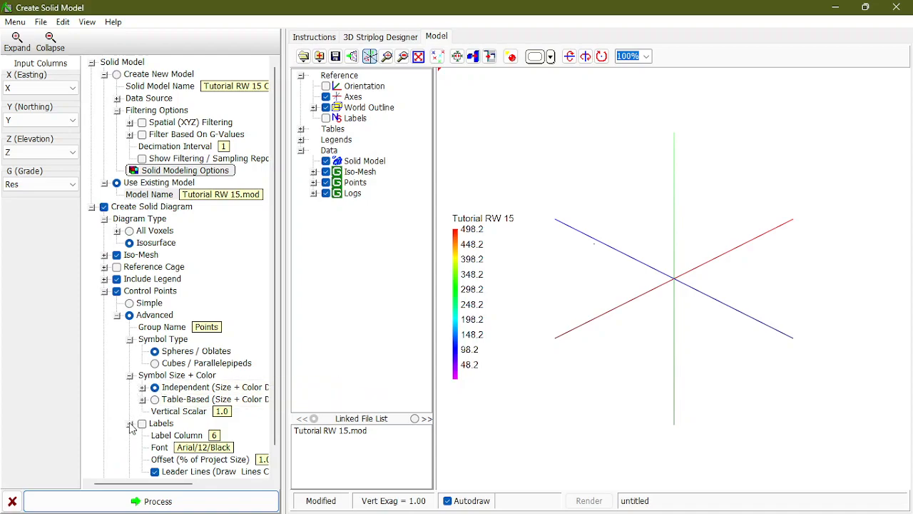
click(130, 424)
click(143, 388)
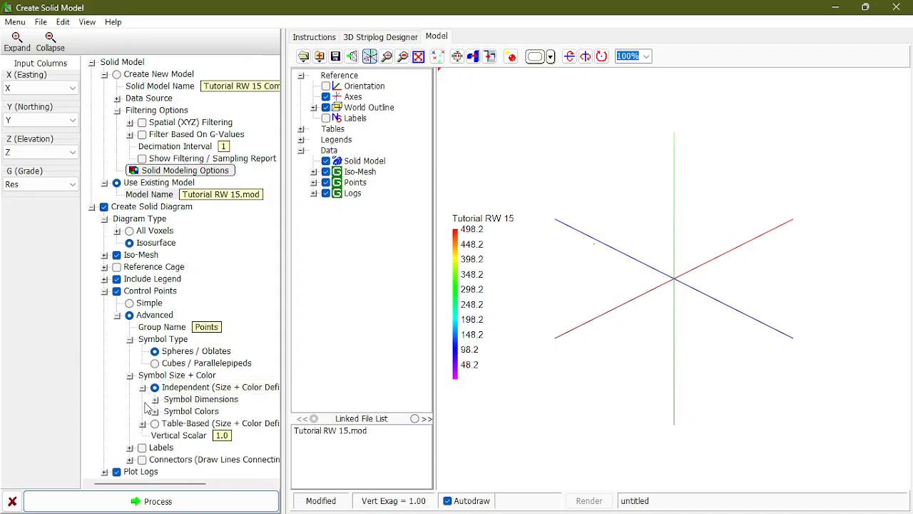
click(154, 399)
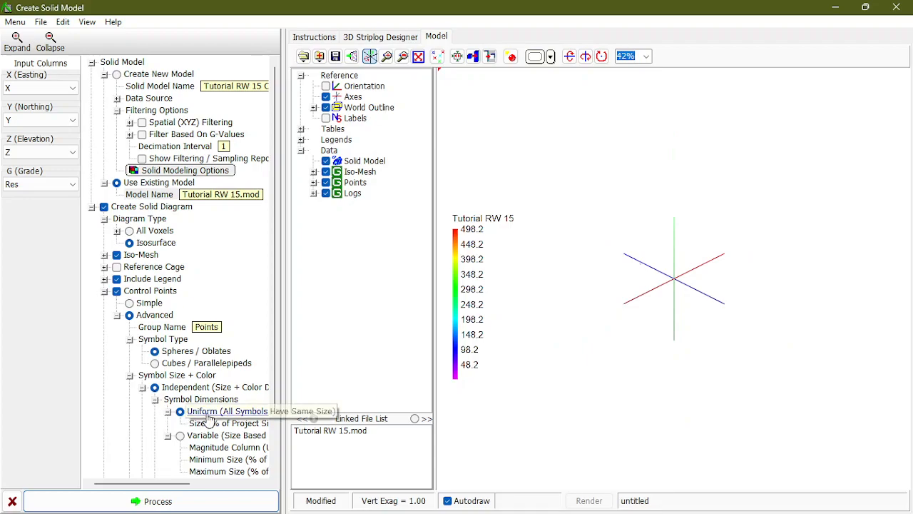
scroll(277, 379, down, 3)
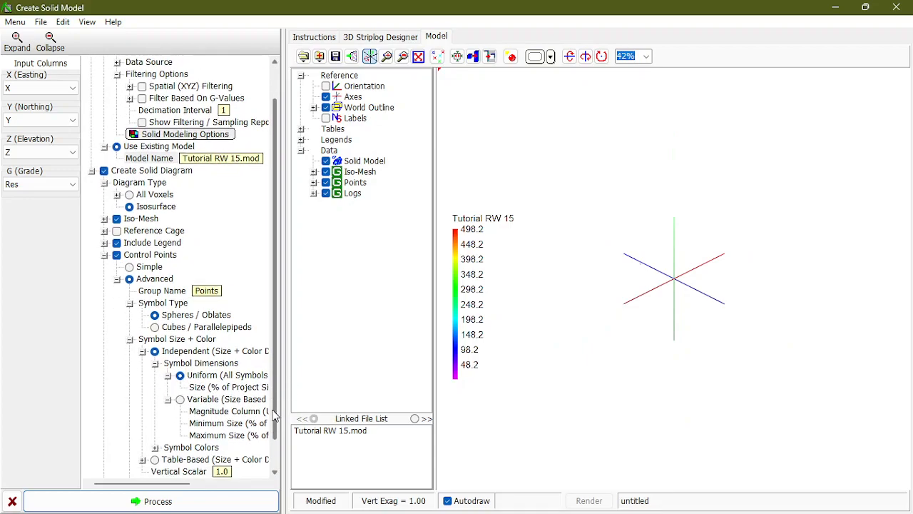
click(155, 424)
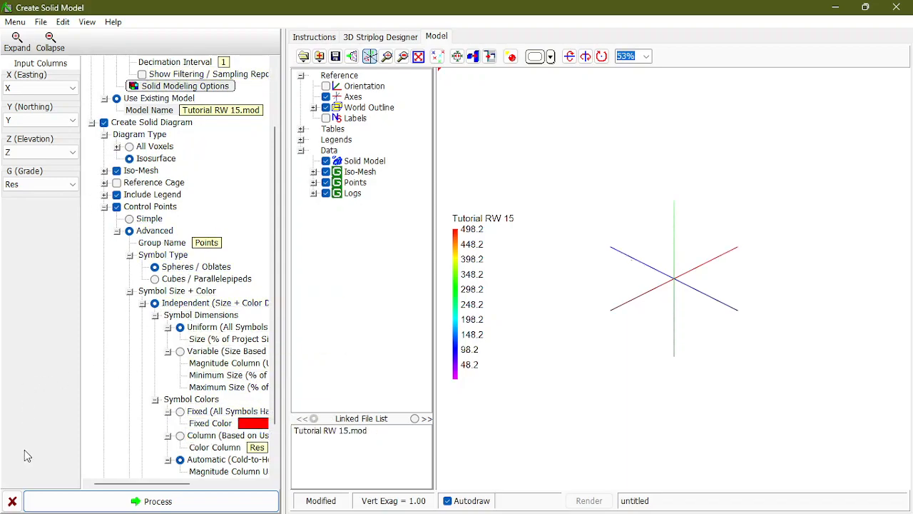
Close the solid modeling window without saving the untitled diagram
click(11, 501)
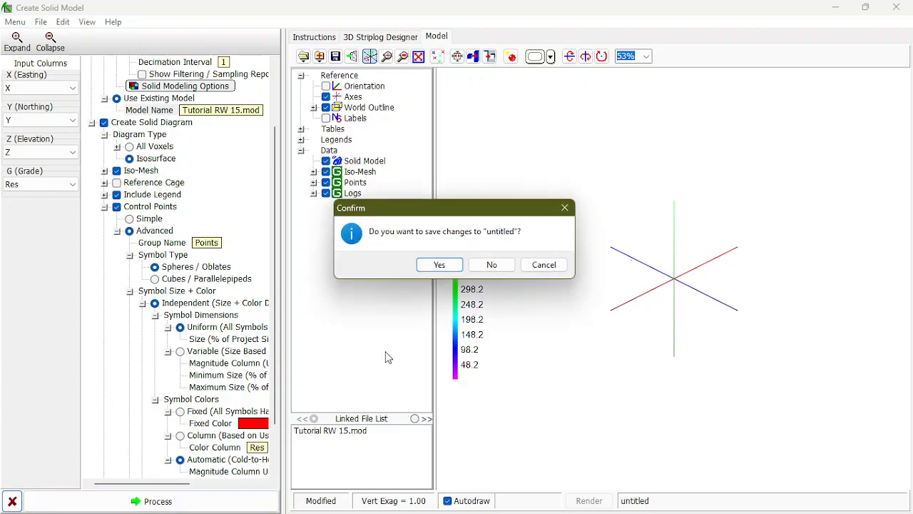
click(492, 265)
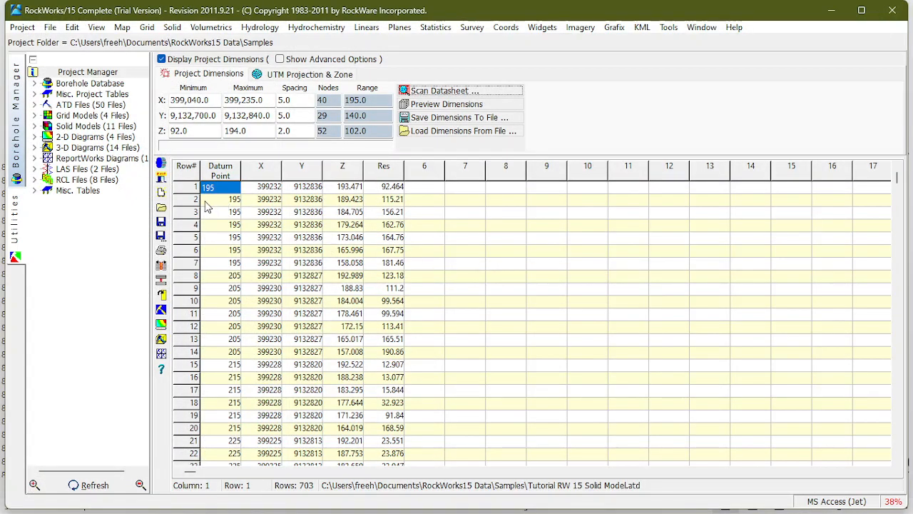
click(161, 207)
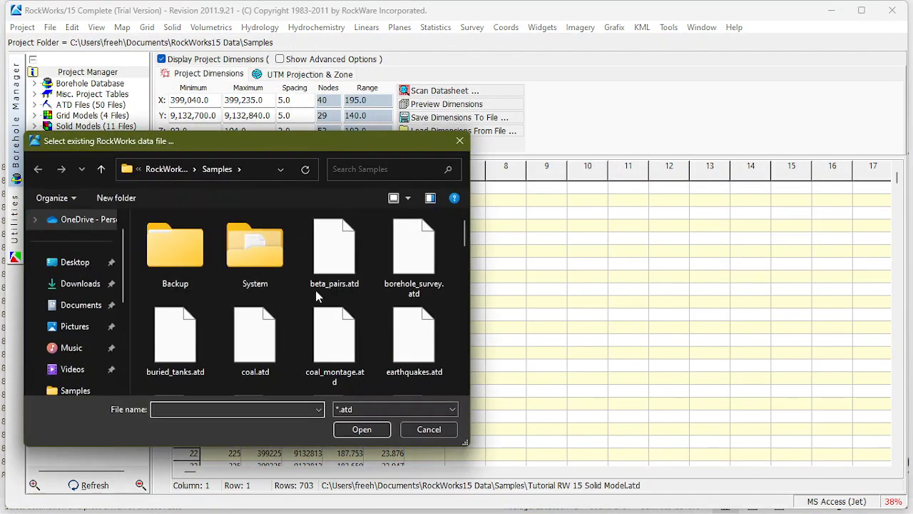
scroll(318, 296, down, 15)
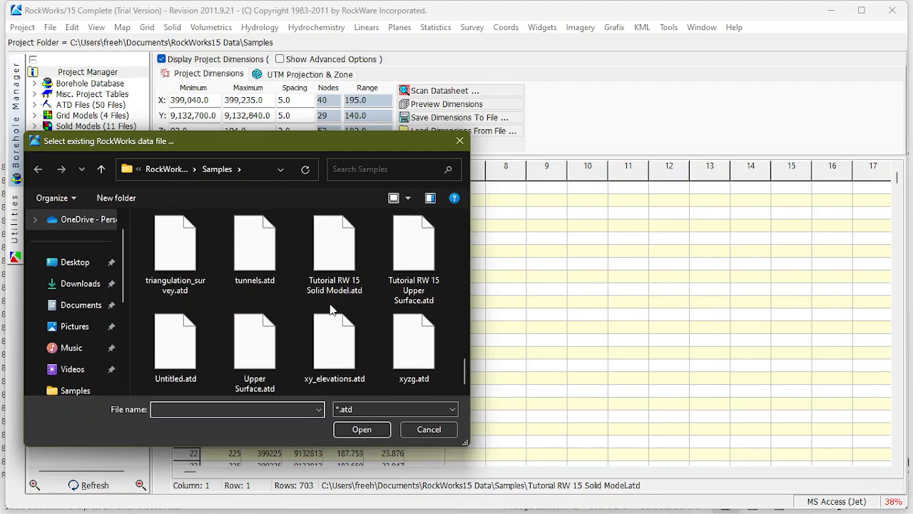
click(463, 141)
Reopen the solid modeling tool and process the diagram from the existing model Tutorial RW 15.mod
click(177, 28)
click(191, 44)
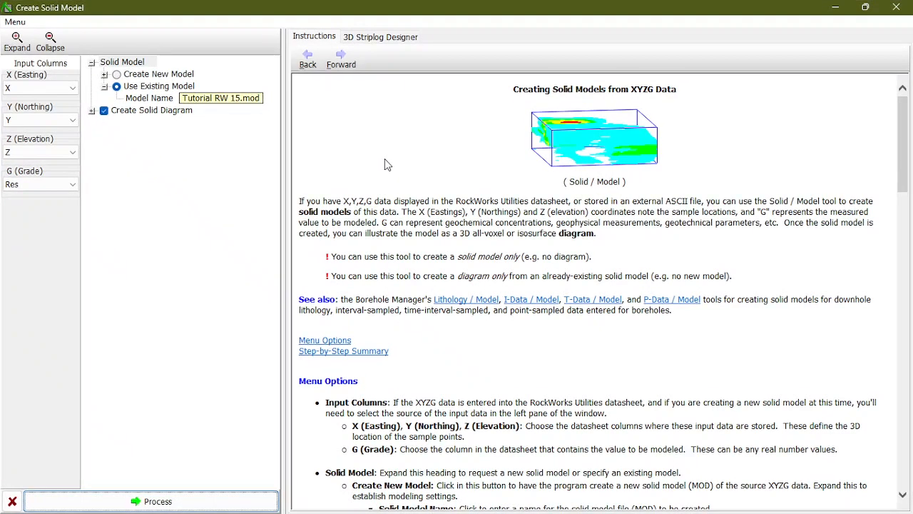
click(121, 503)
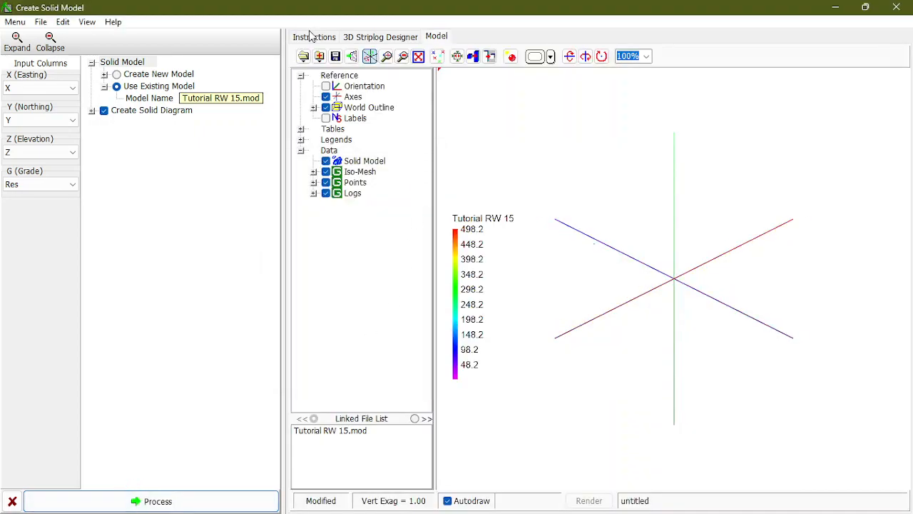
Open the recent 3D diagram Tutorial RW 15 Upper Surface.R3DXML in the model view
click(304, 57)
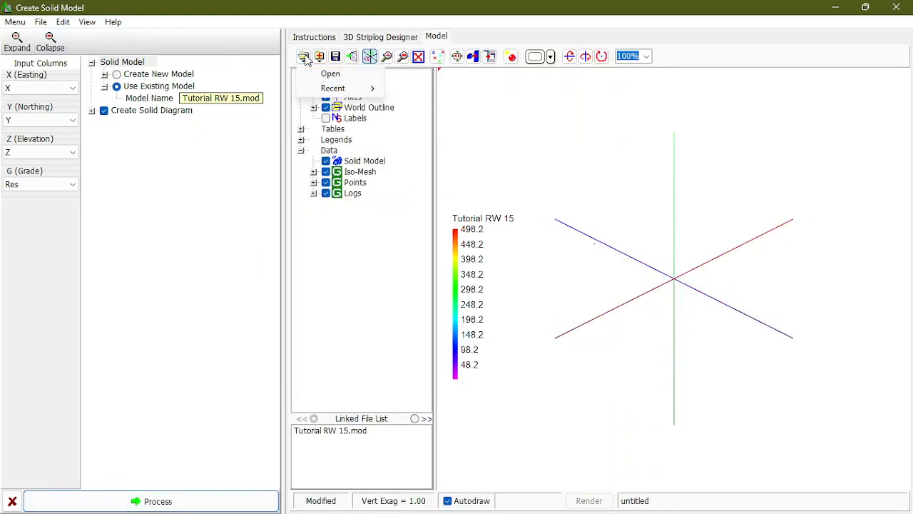
mouse_move(332, 88)
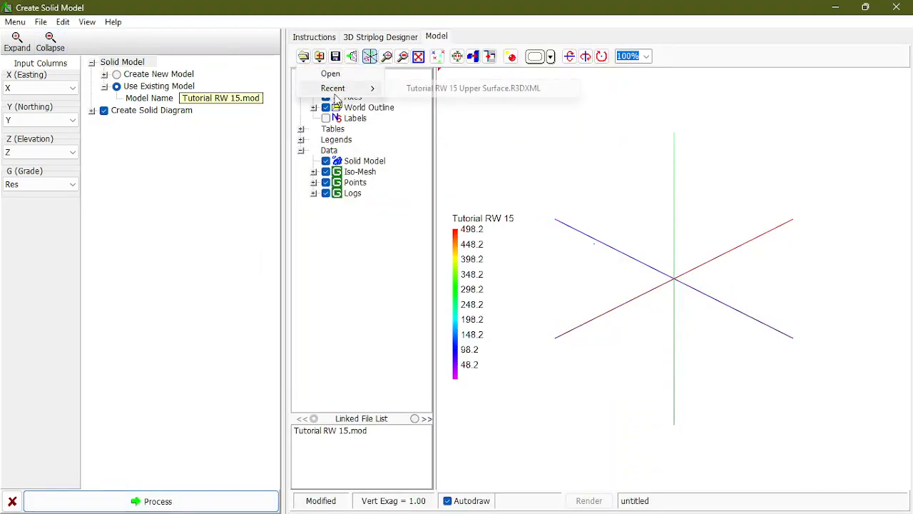
click(420, 90)
Open the saved 3D diagram Tutorial RW 15 Solid Model from the Samples folder
click(304, 57)
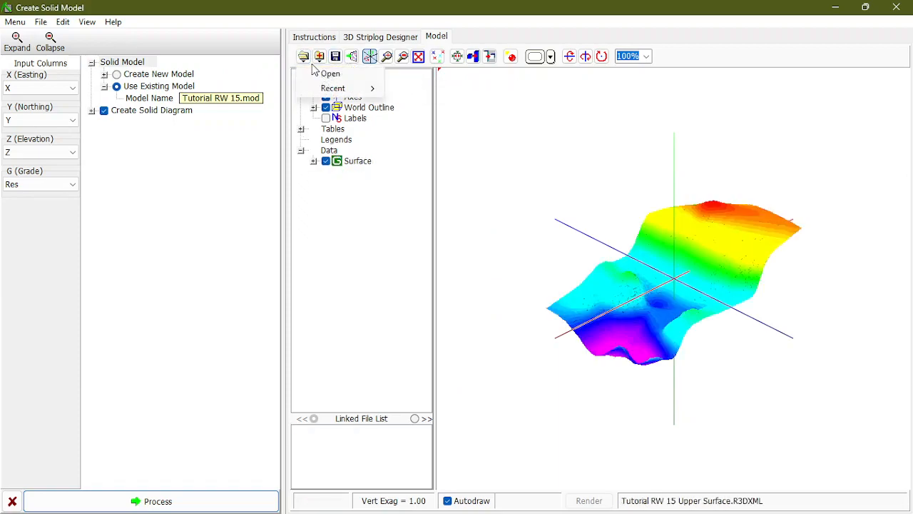
click(321, 75)
scroll(256, 267, down, 5)
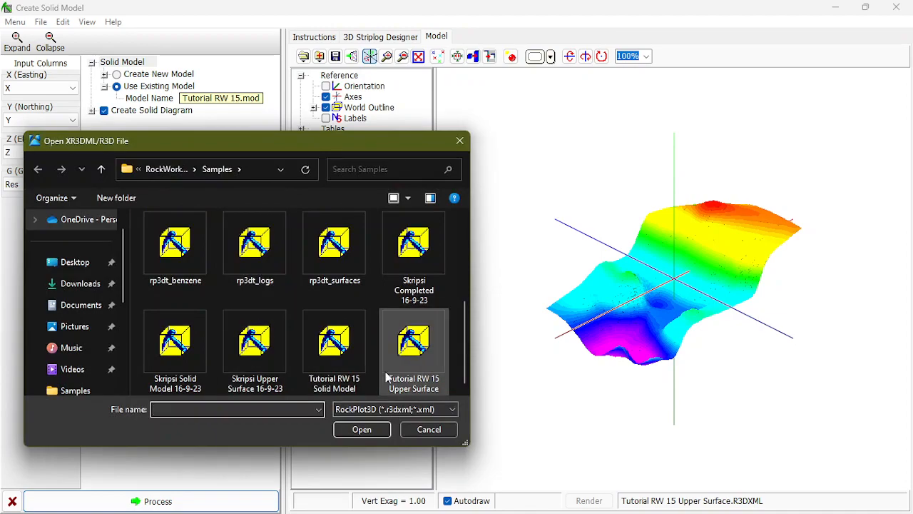
click(334, 360)
click(363, 428)
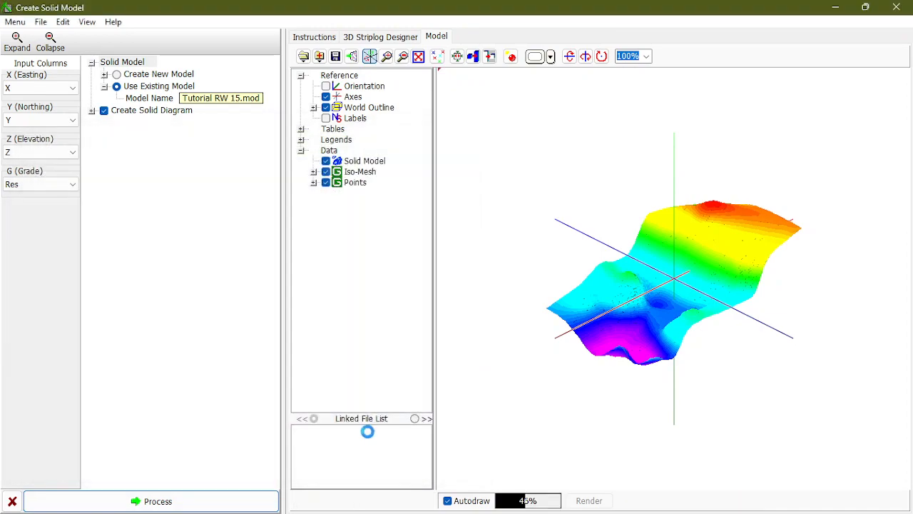
Open the saved 3D diagram Skripsi Completed 16-9-23 and inspect the surface-constrained model up close
click(303, 57)
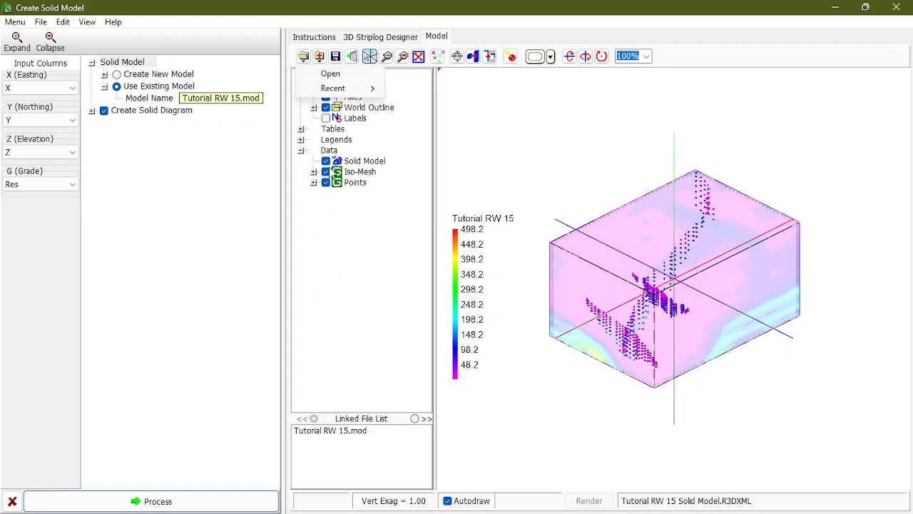
click(330, 73)
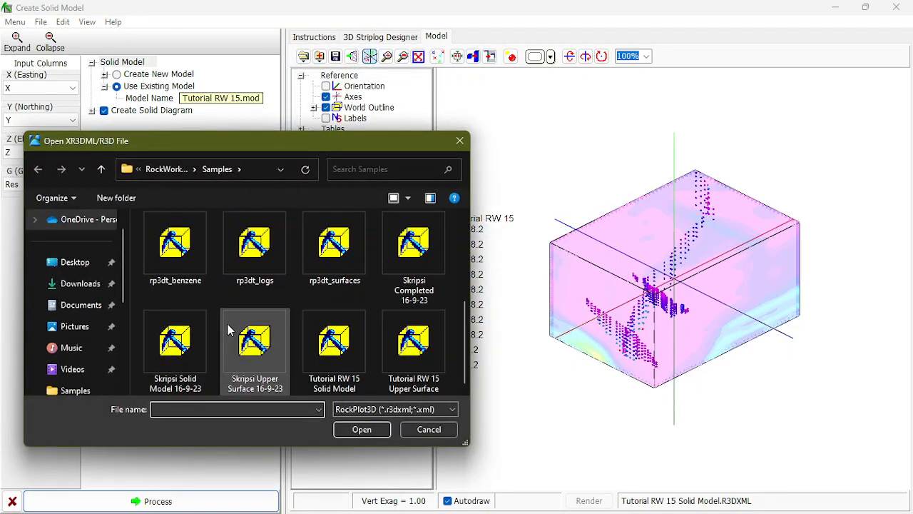
click(432, 263)
click(369, 435)
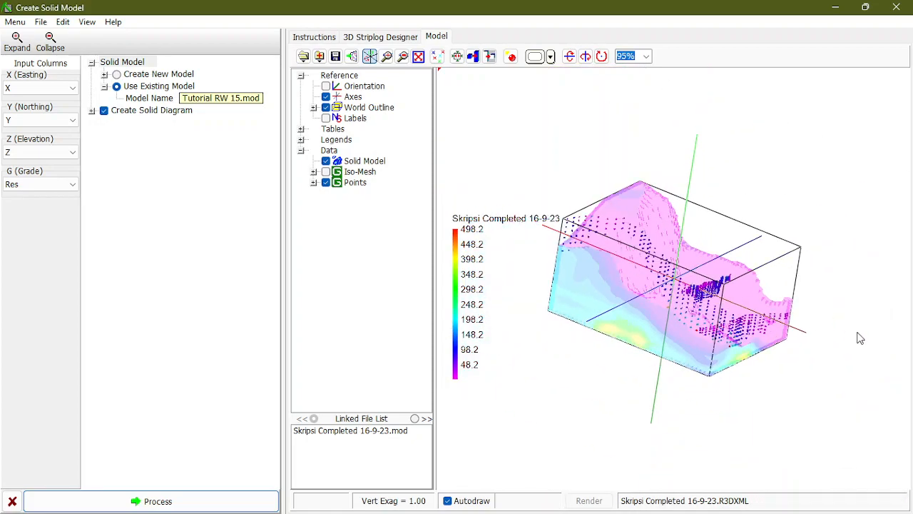
scroll(860, 338, up, 2)
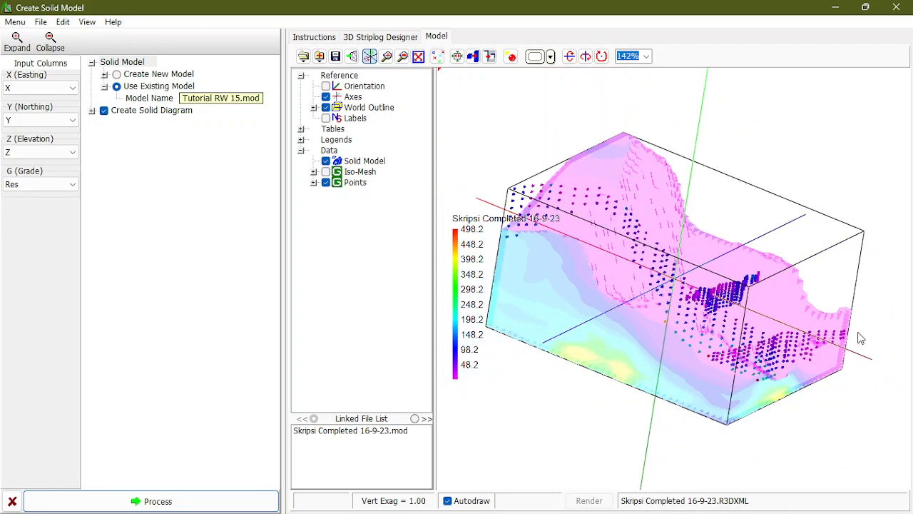
scroll(860, 339, down, 3)
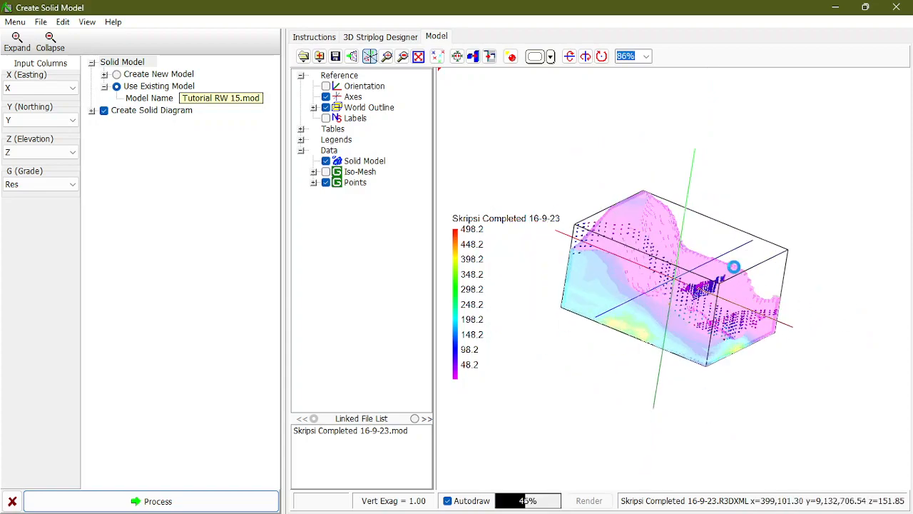
scroll(734, 266, up, 2)
Hide the reference axes in the Skripsi Completed 16-9-23 diagram
click(326, 98)
click(326, 97)
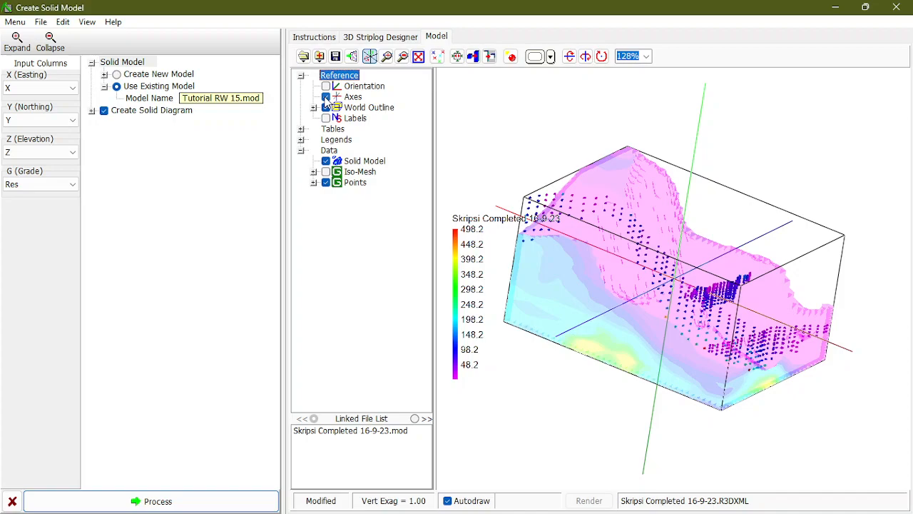
click(325, 98)
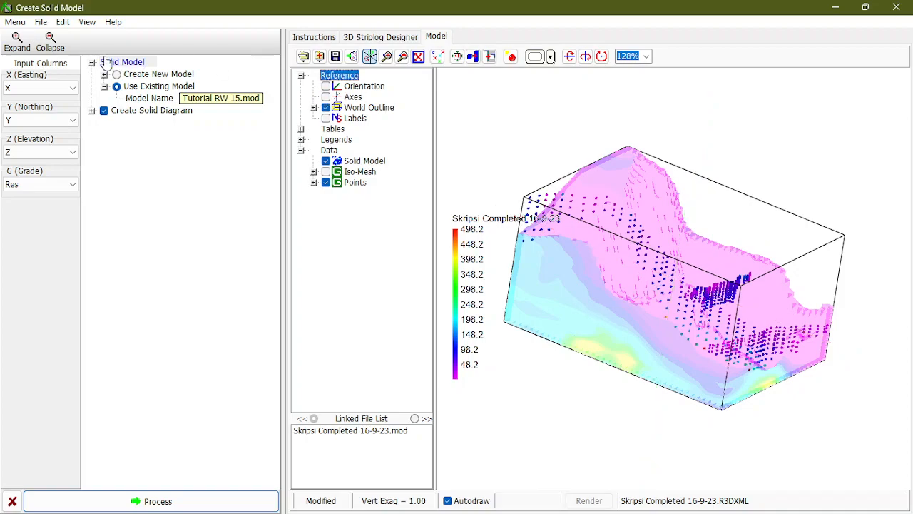
Export the 3D view as a JPEG named Tutorial RW 15 Completed in the Pictures folder, at quality 100
click(40, 21)
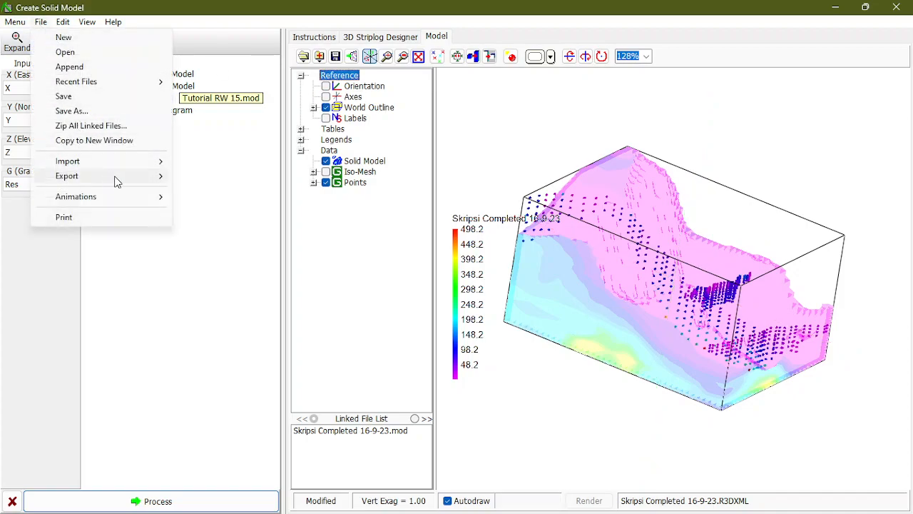
mouse_move(114, 176)
click(200, 190)
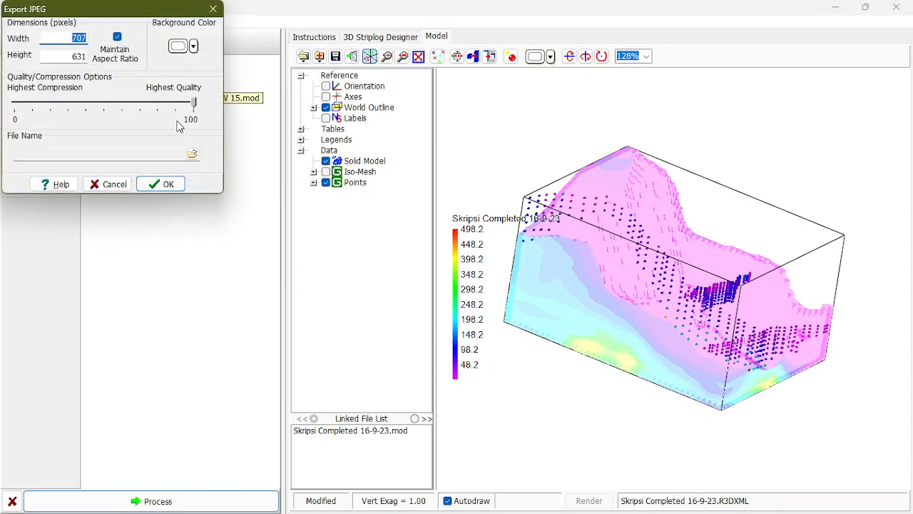
click(193, 154)
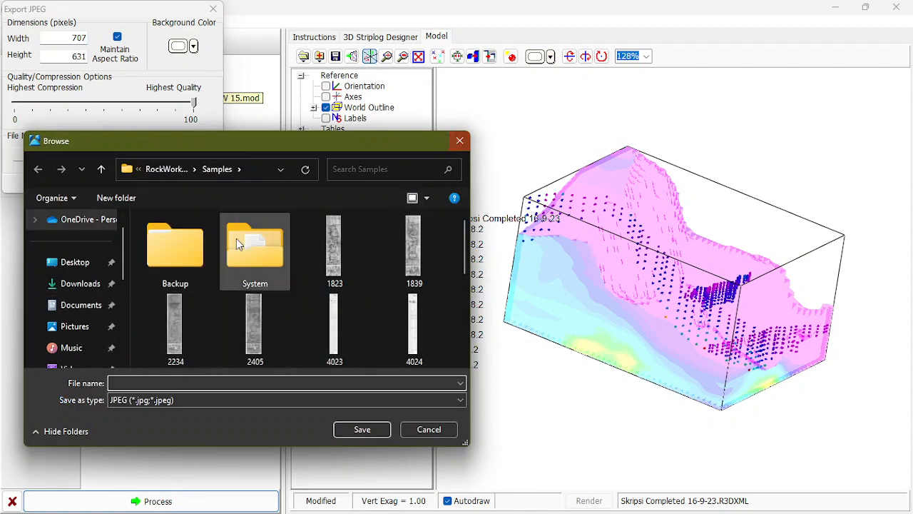
click(82, 326)
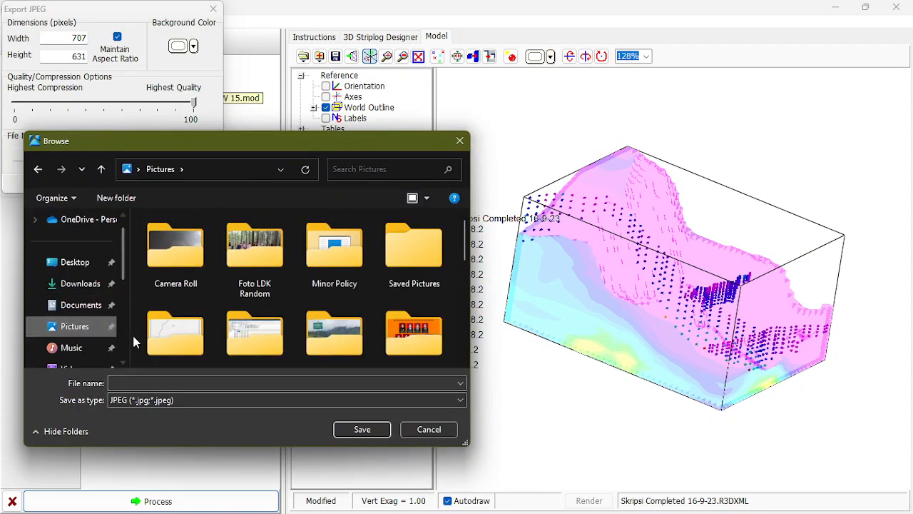
click(178, 382)
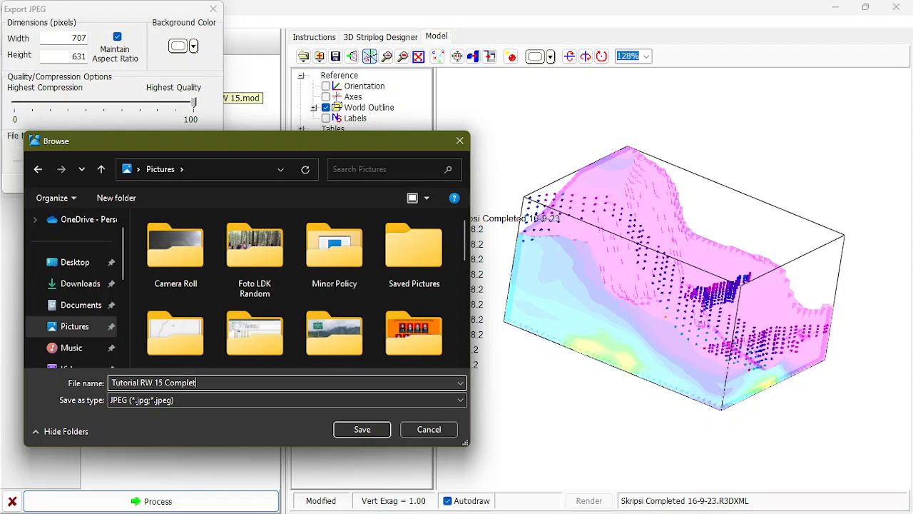
click(367, 432)
click(157, 182)
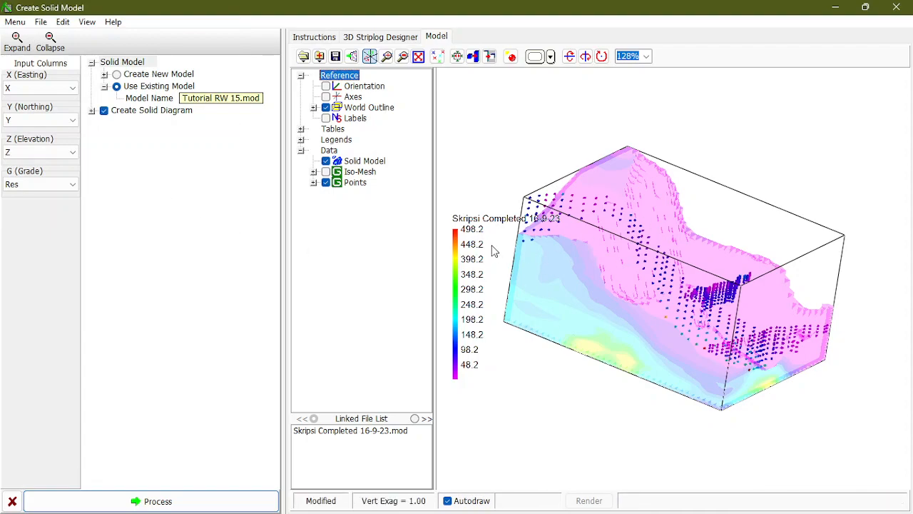
Switch to File Explorer and view the exported image Tutorial RW 15 Completed in the Pictures folder
click(450, 498)
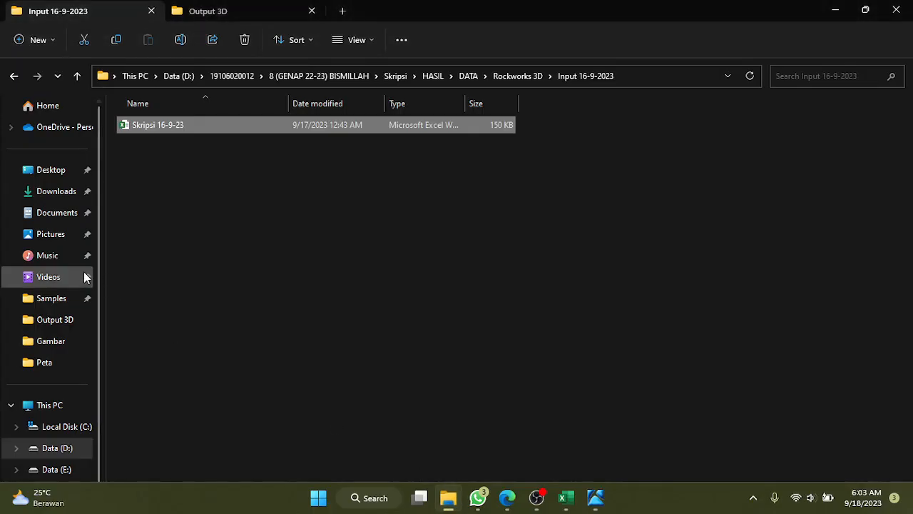
click(61, 234)
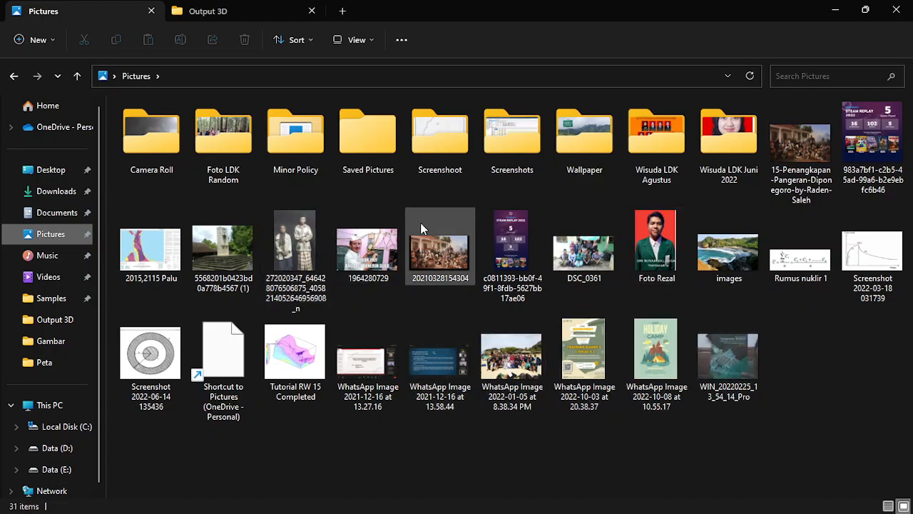
double_click(314, 353)
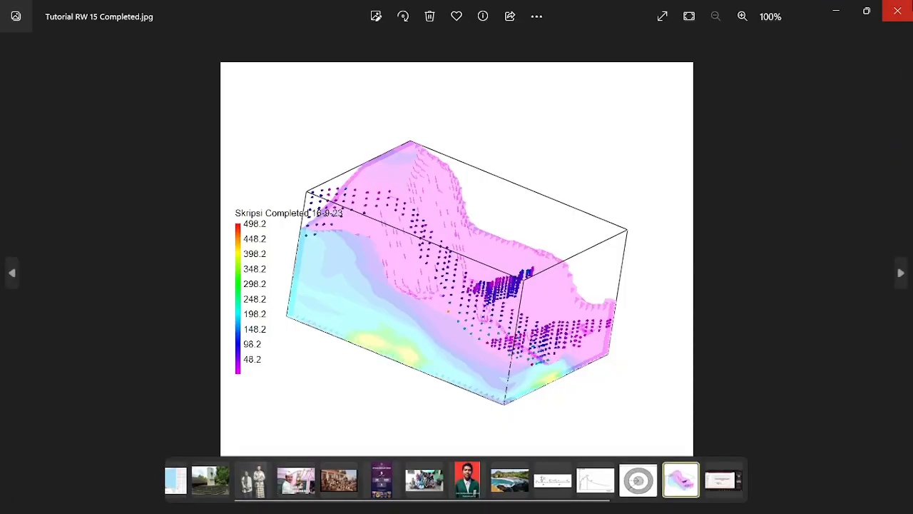
click(897, 11)
Return to RockWorks and close the solid modeling window without saving changes to Skripsi Completed 16-9-23.R3DXML
mouse_move(594, 506)
click(708, 437)
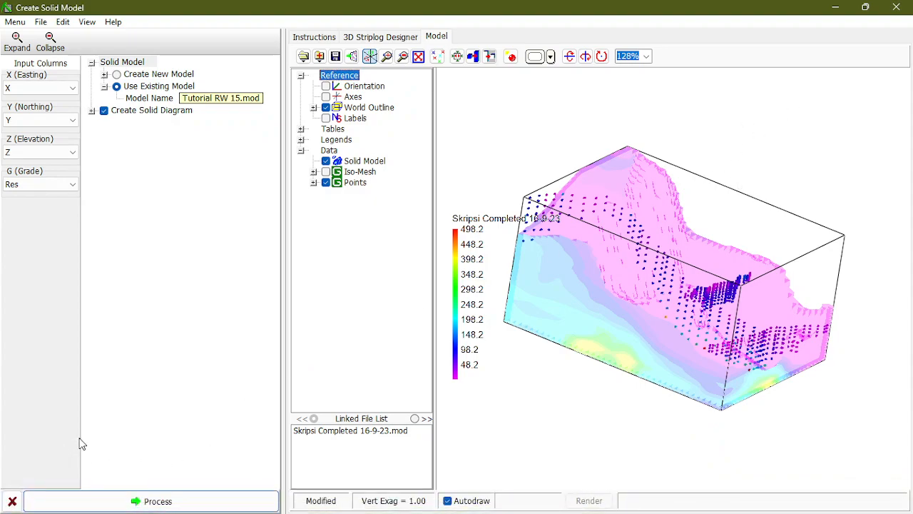
click(904, 11)
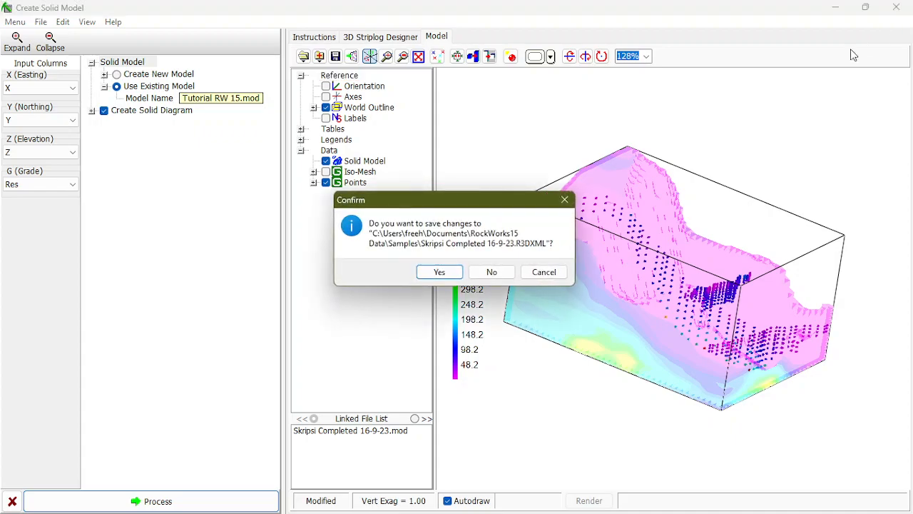
click(491, 271)
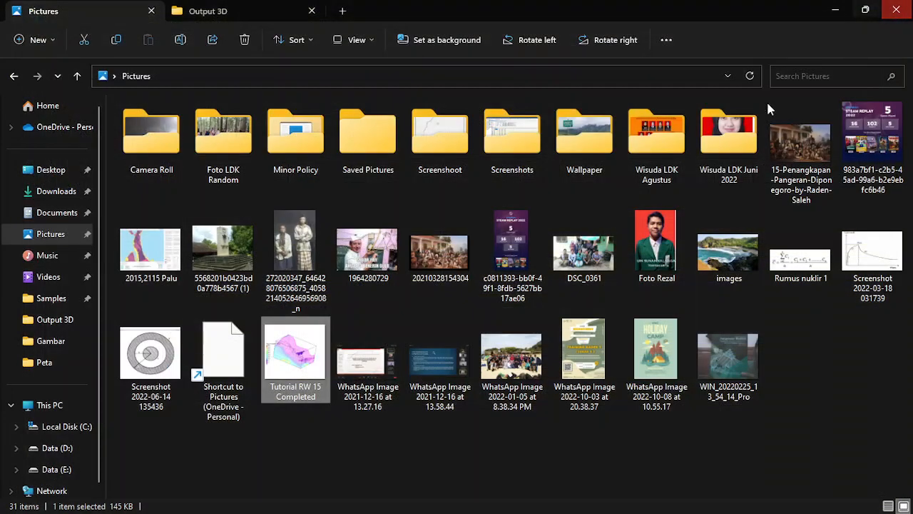
click(556, 505)
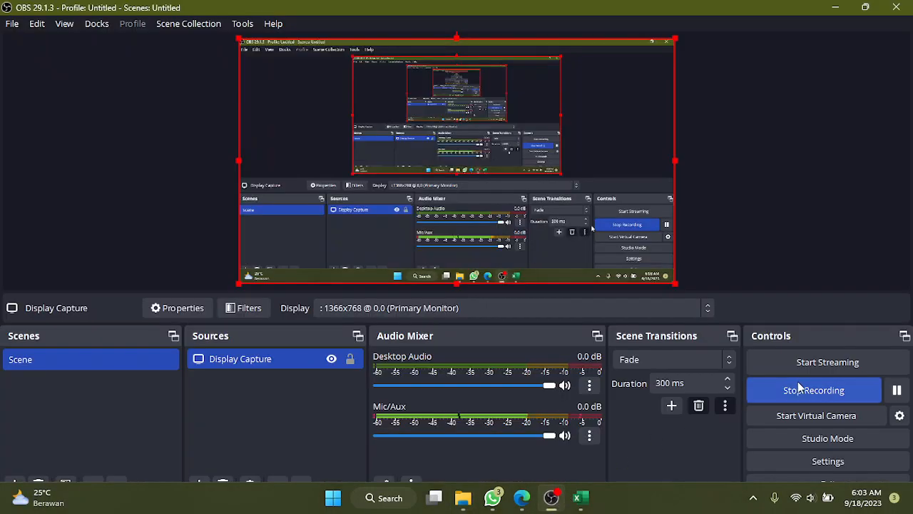